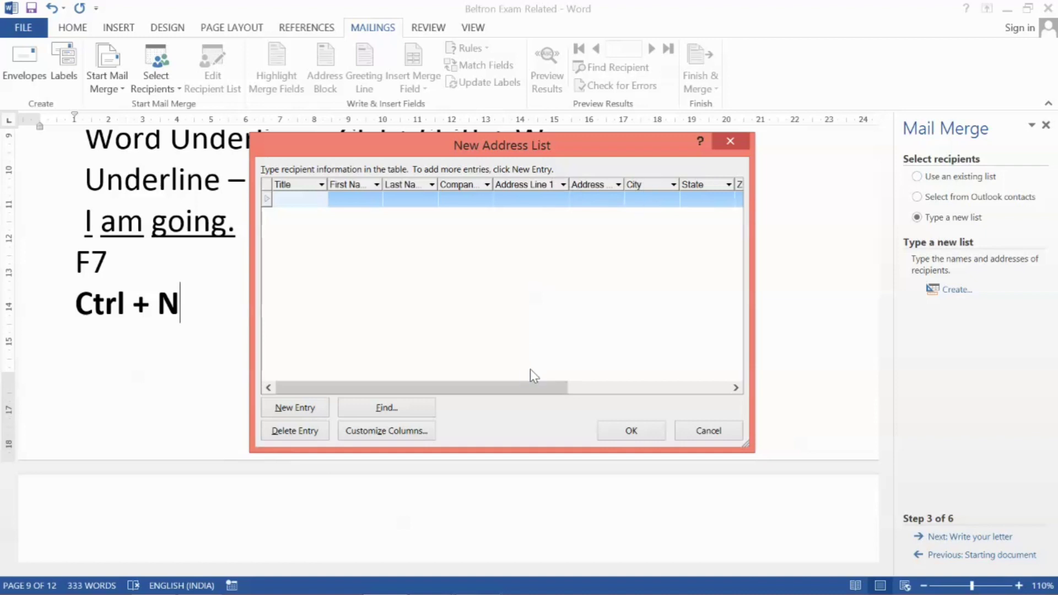
Step: Look through the remaining columns of the new address list, and close the list and the Mail Merge pane
left_click(534, 385)
left_click_drag(543, 393, 699, 387)
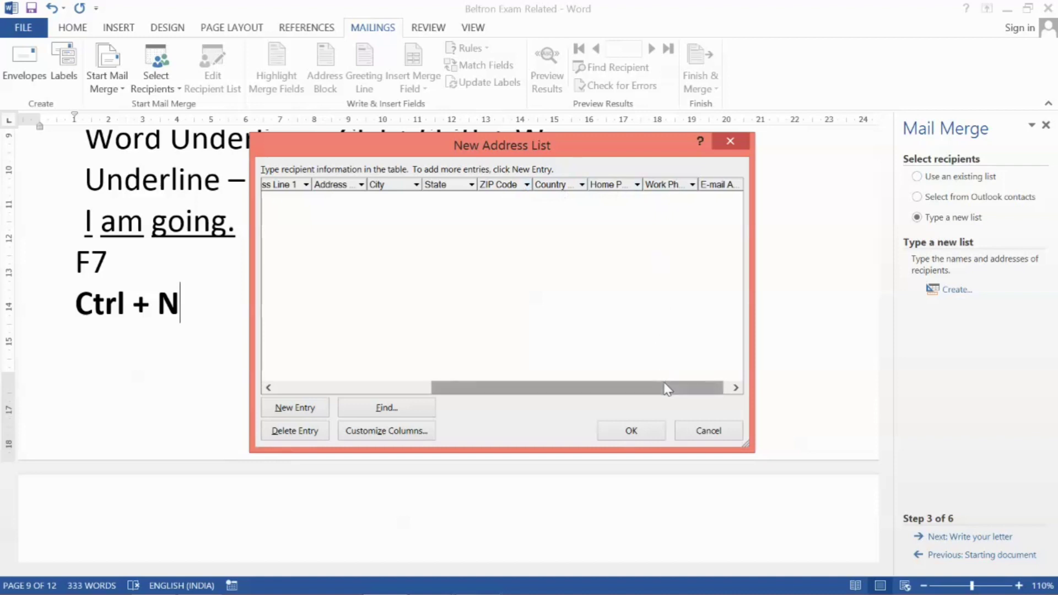
left_click_drag(666, 385, 673, 386)
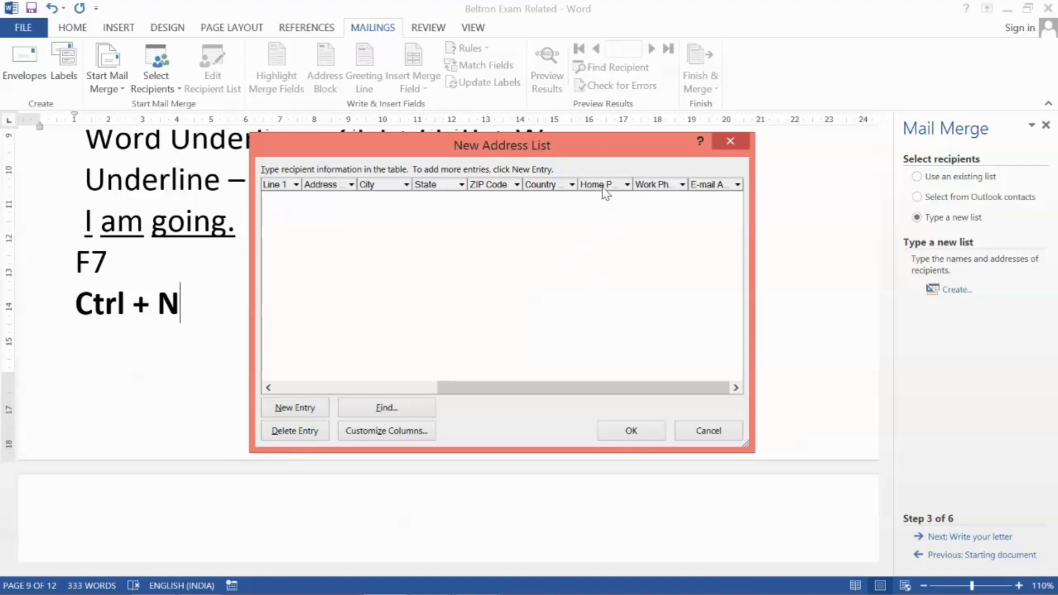
left_click(731, 142)
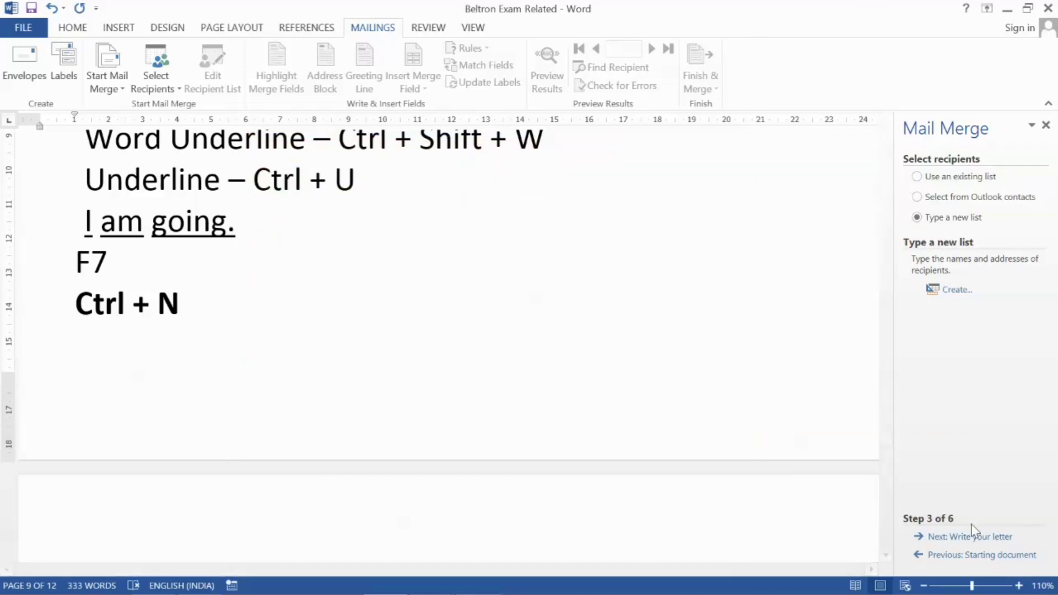
left_click(1046, 125)
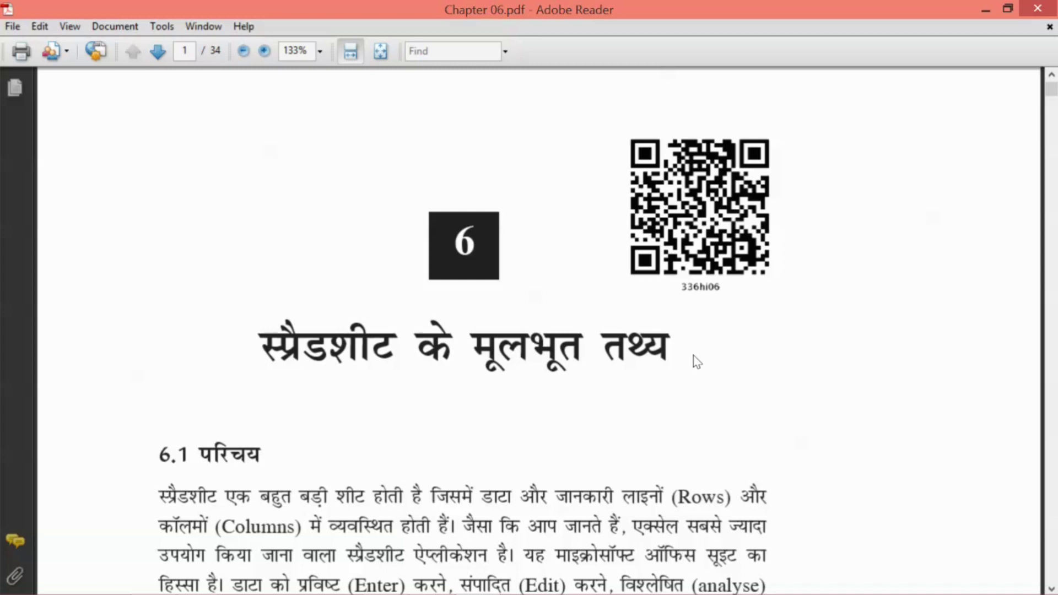
Step: Read the chapter's introduction in the PDF, and launch Excel 2013 with a blank workbook
scroll(693, 355, "down", 5)
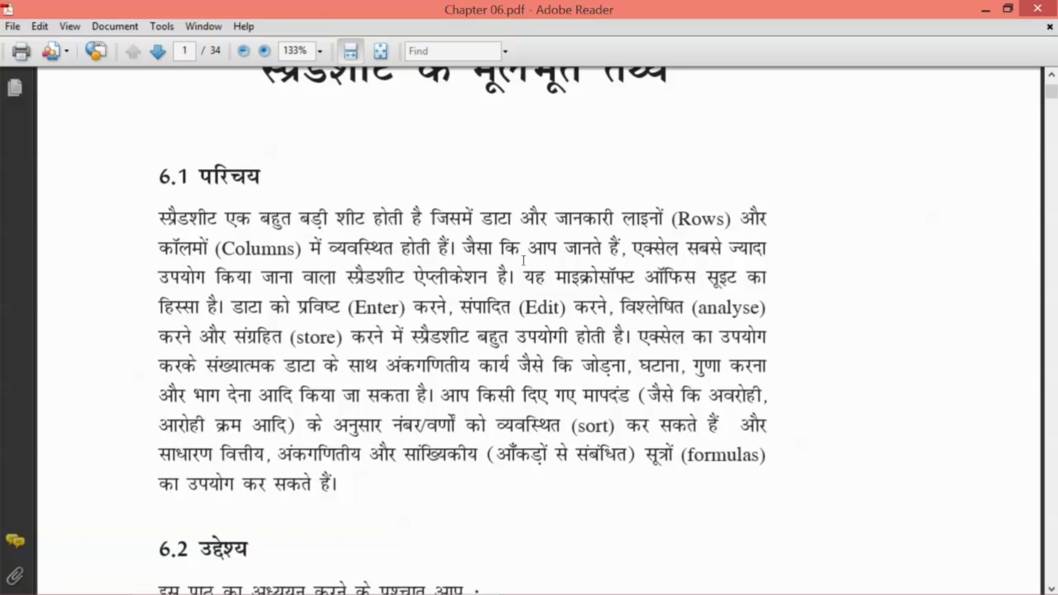
key("super")
type("excel 2013")
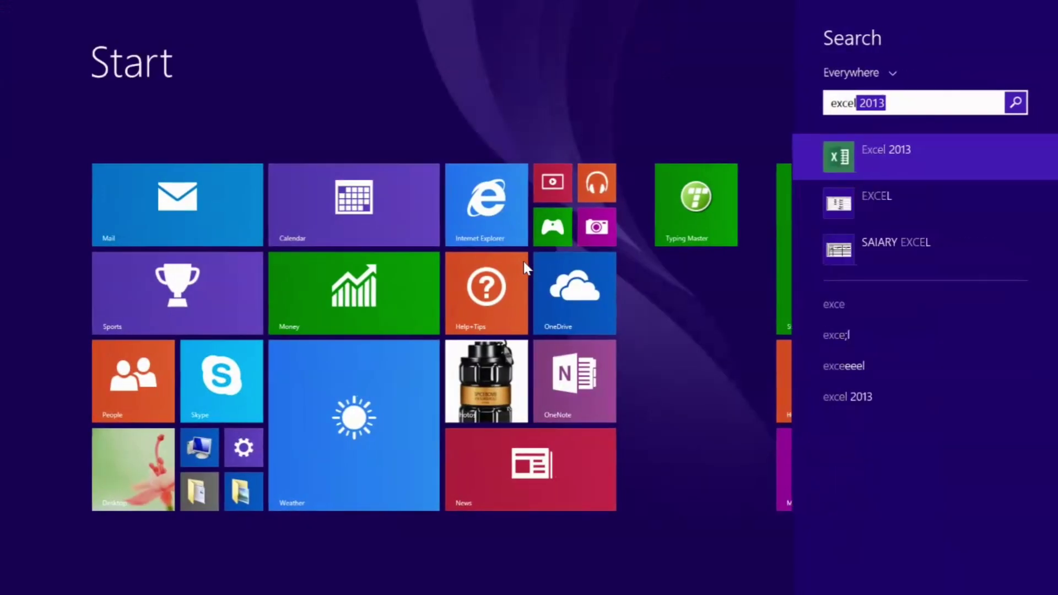
key("Return")
key("Return")
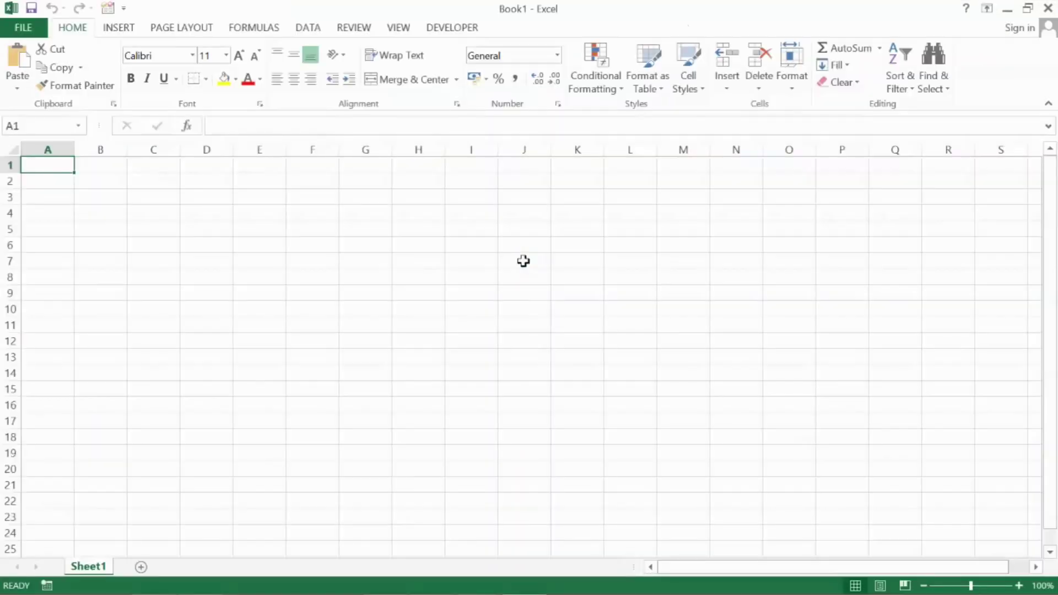
Step: Select rows 3, 4 and 6 one after another to show what a row is
left_click(10, 197)
left_click(9, 212)
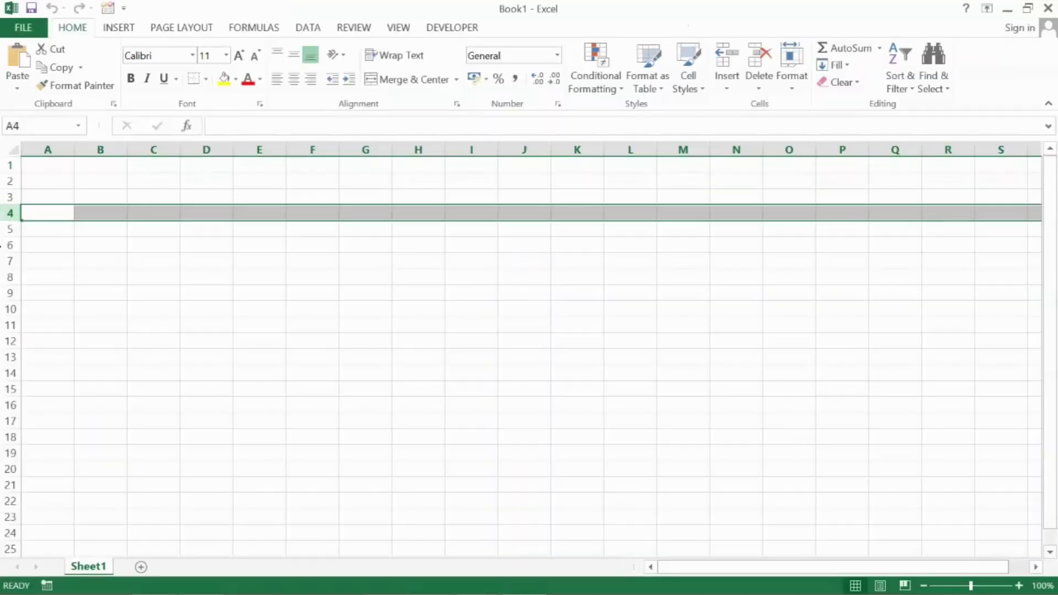
left_click(9, 245)
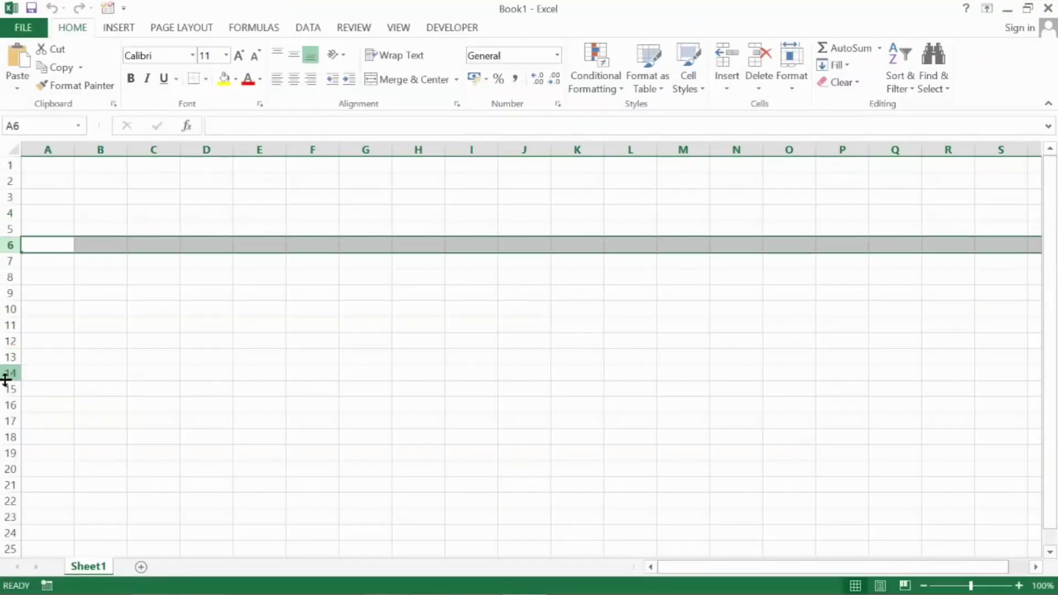
Step: Select columns A, B, C and D one after another to show how columns are lettered
left_click(62, 150)
left_click_drag(88, 143, 213, 146)
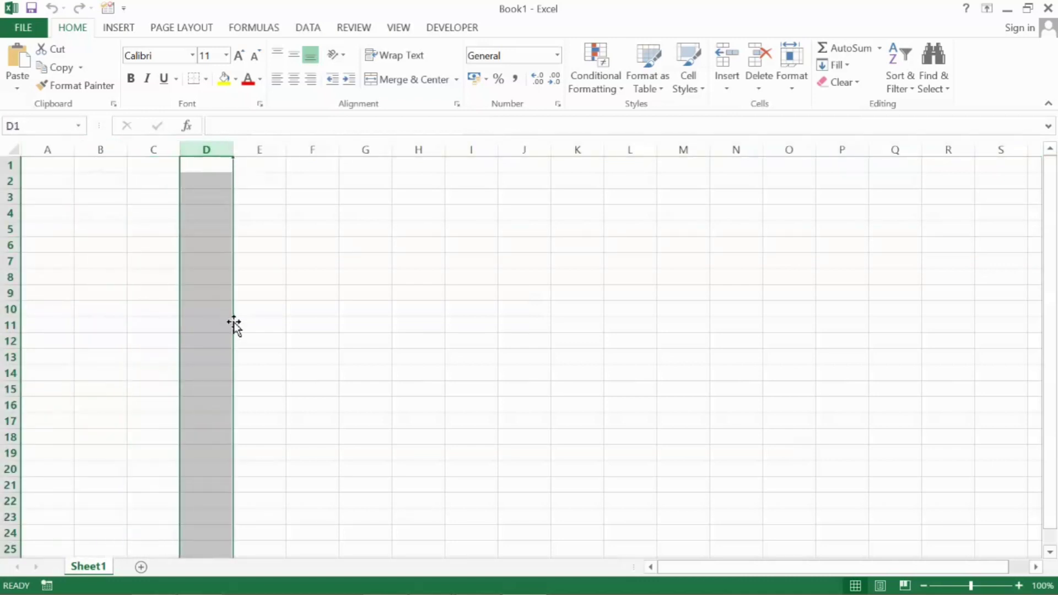
left_click(54, 167)
left_click(50, 146)
left_click(105, 147)
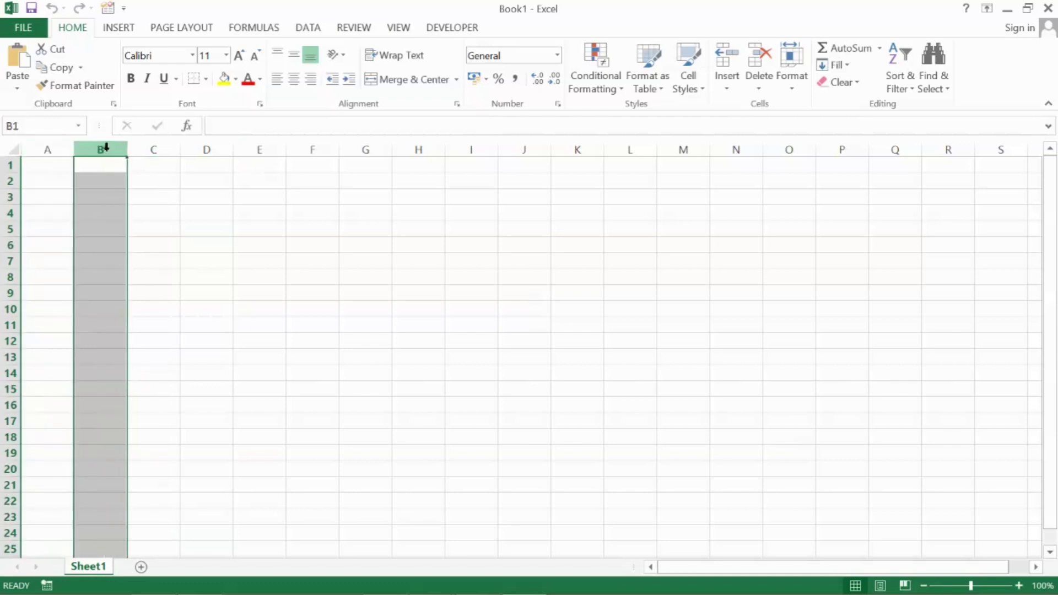
left_click(54, 183)
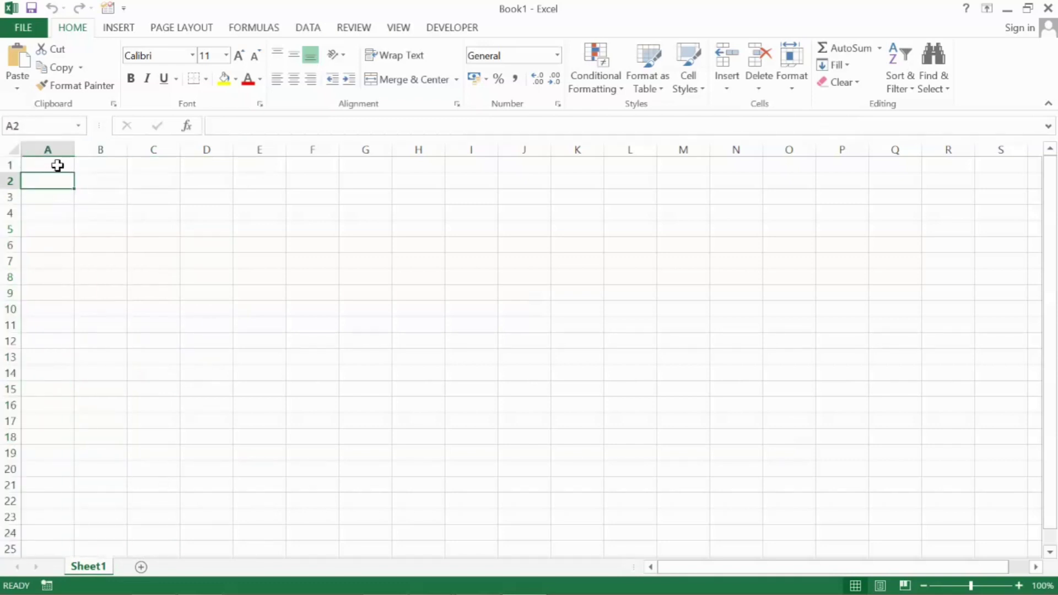
left_click(54, 148)
left_click(97, 147)
left_click(150, 148)
left_click(201, 146)
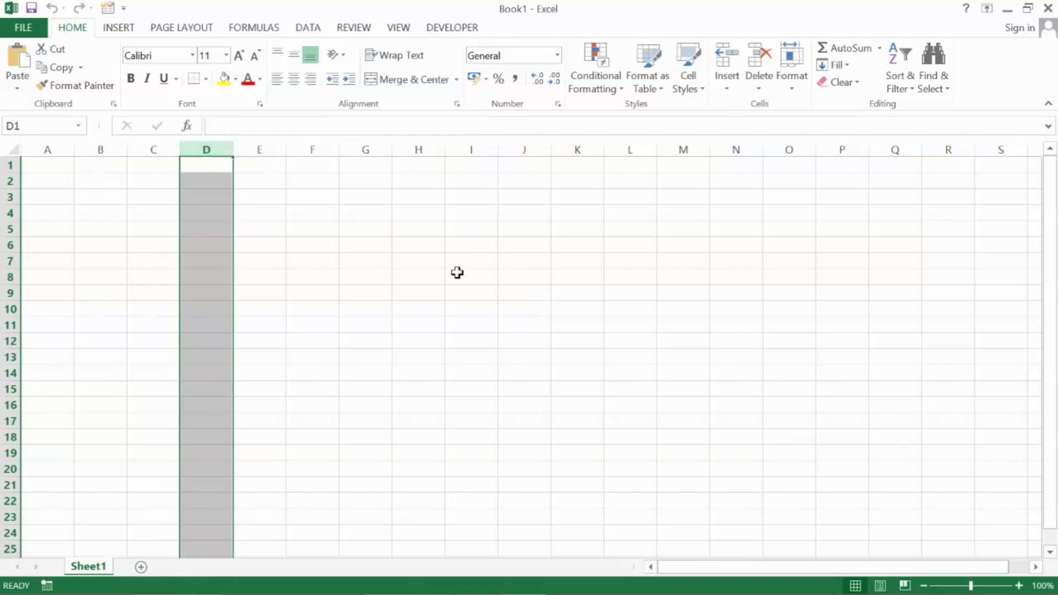
Step: Switch to the Chapter 06 PDF in Adobe Reader and highlight "एक्सेल 2007" and the row count 1,048,576
key("alt+Tab")
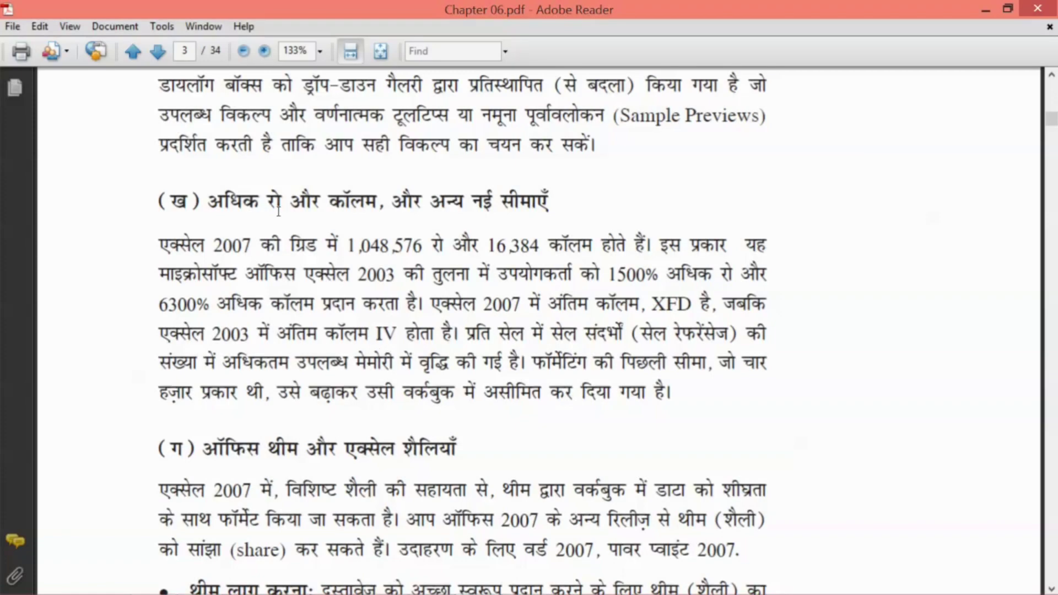
left_click_drag(160, 246, 251, 248)
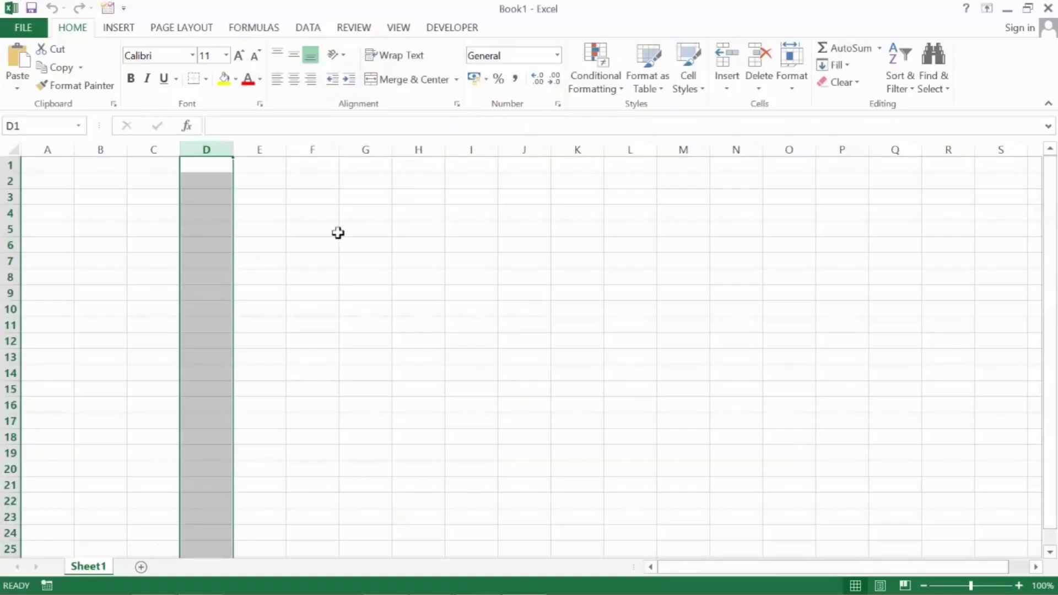
left_click(337, 233)
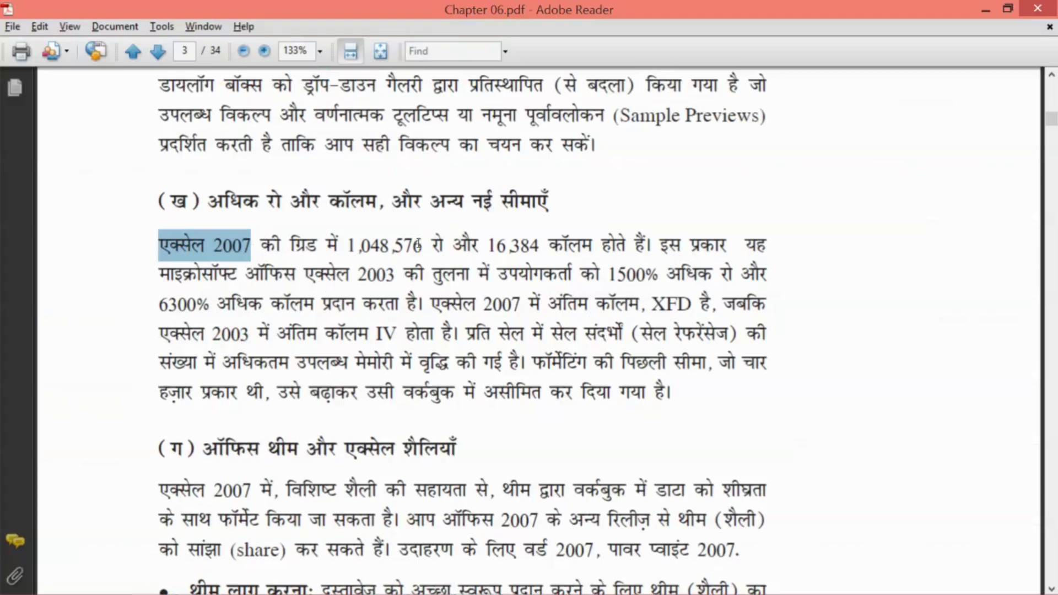
left_click_drag(349, 246, 422, 246)
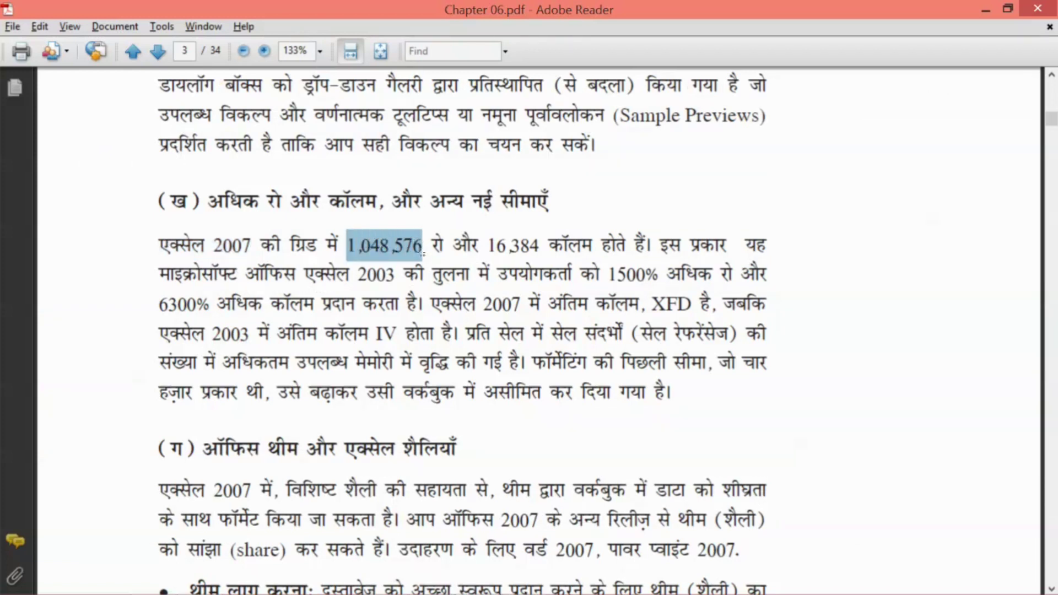
Step: Switch to Excel, jump to the last row of the sheet in column A, and return to the first row
key("alt+Tab")
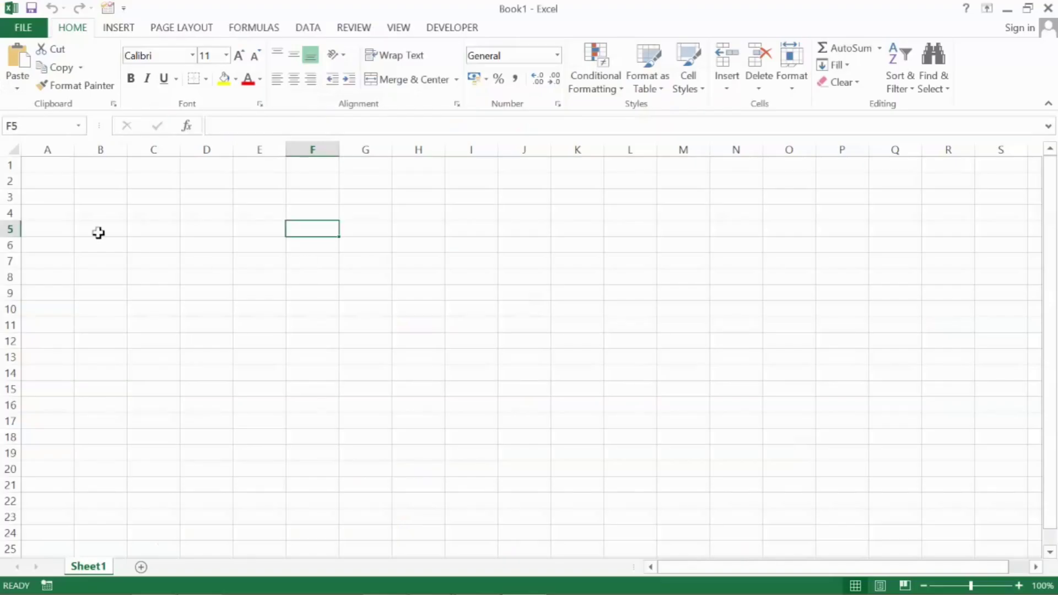
left_click(10, 182)
left_click(36, 212)
left_click(44, 261)
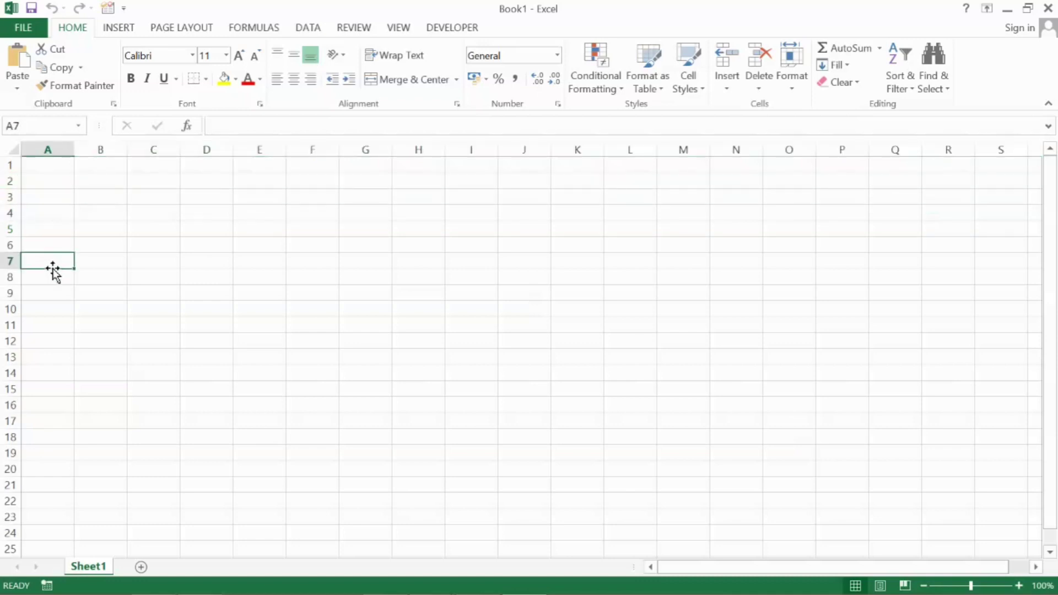
key("ctrl+Down")
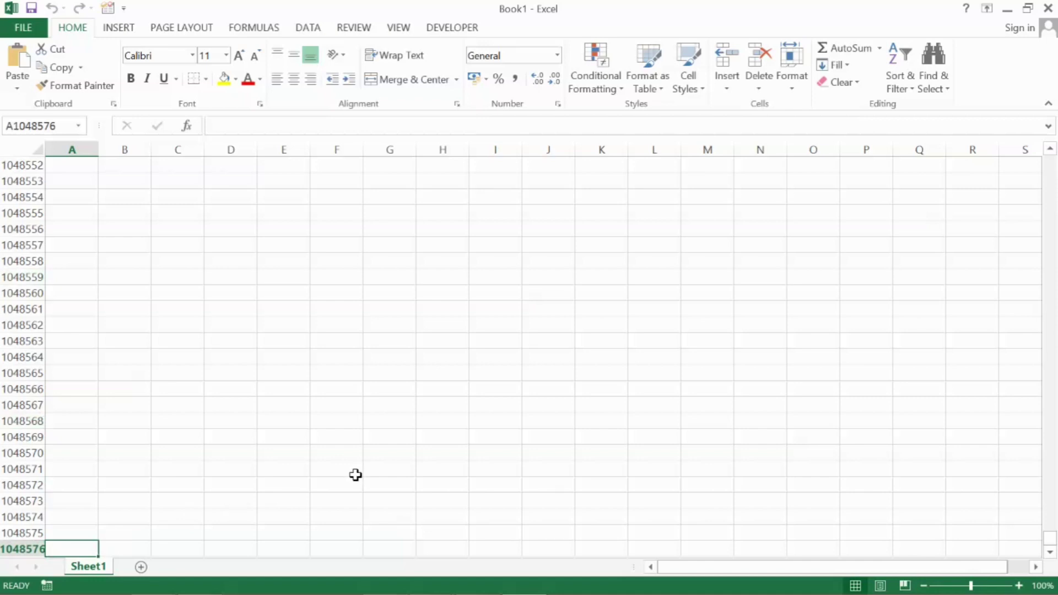
key("ctrl+Up")
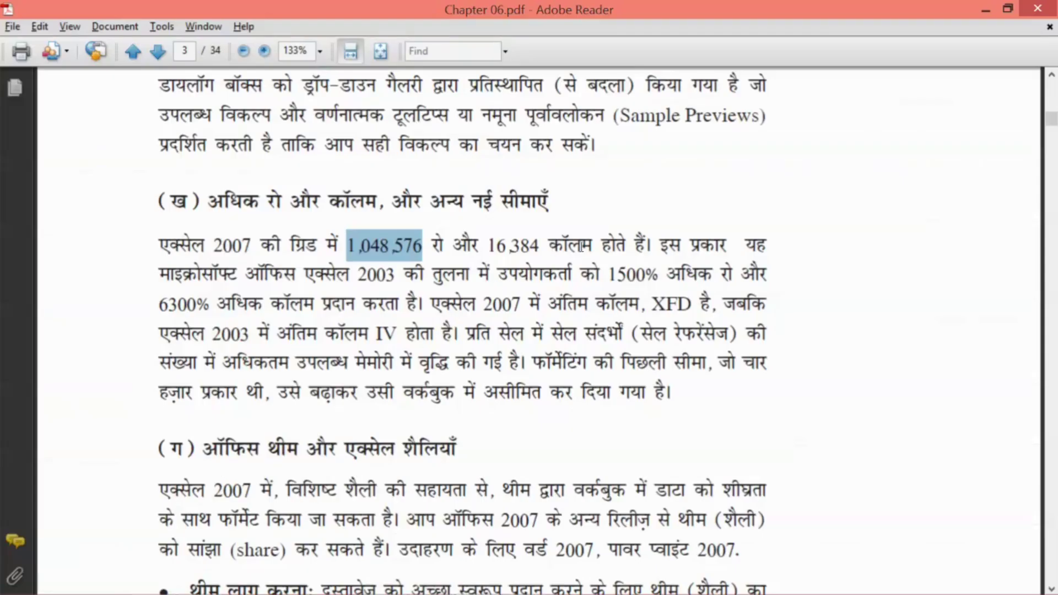
Step: Compare the PDF's highlighted column count 16,384 and last column name XFD with the last column of the Excel sheet
left_click_drag(490, 244, 550, 251)
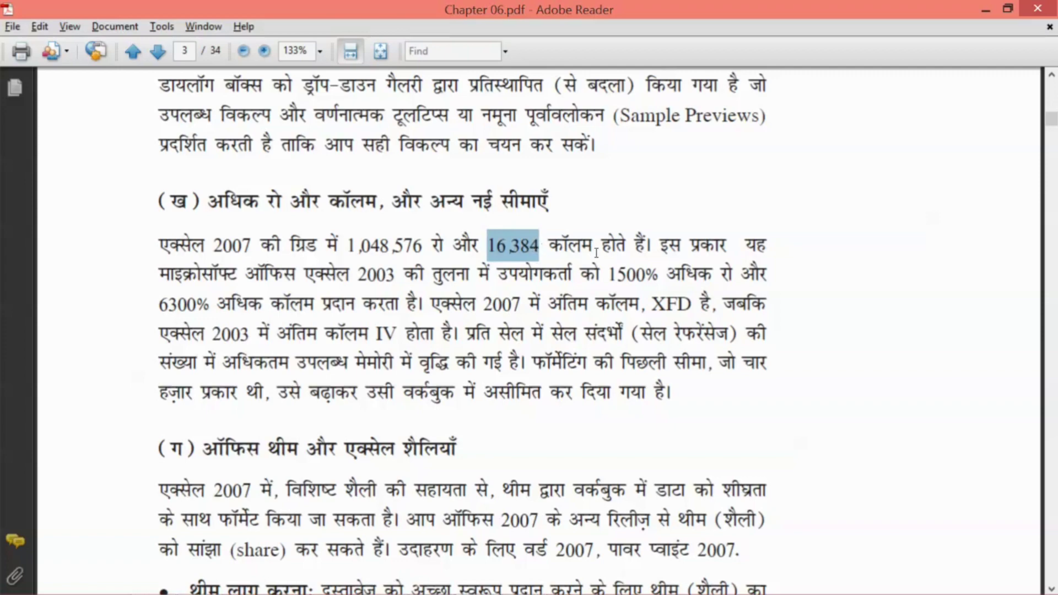
key("alt+Tab")
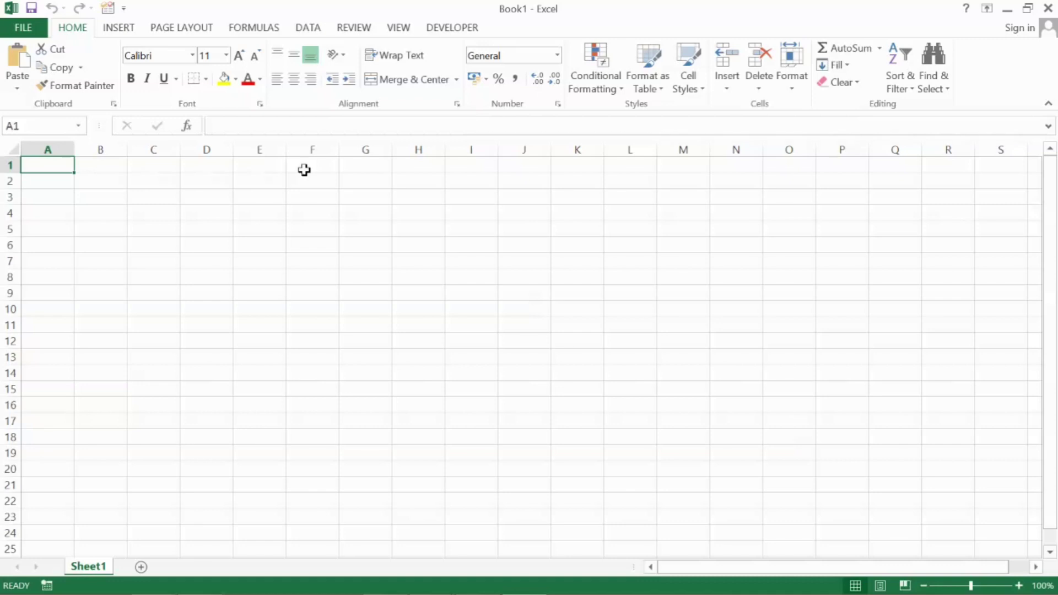
key("ctrl+Right")
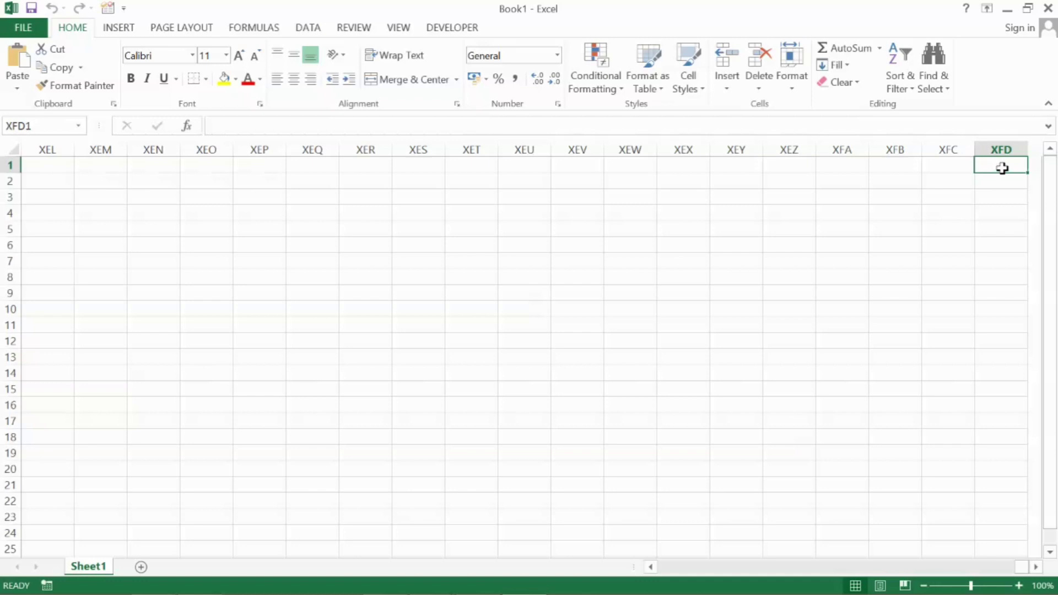
key("ctrl+Home")
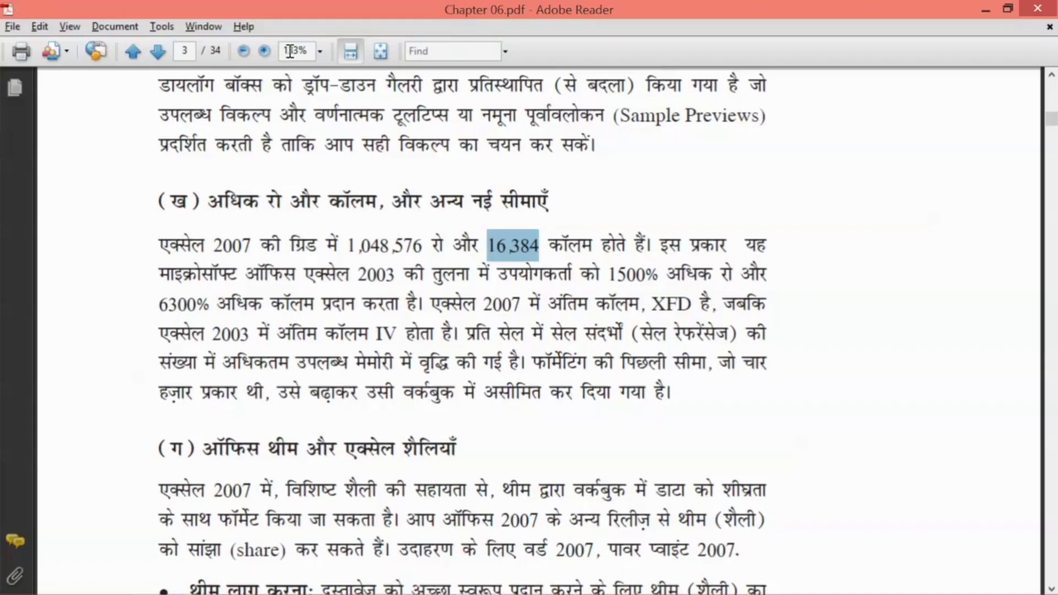
left_click_drag(652, 304, 691, 303)
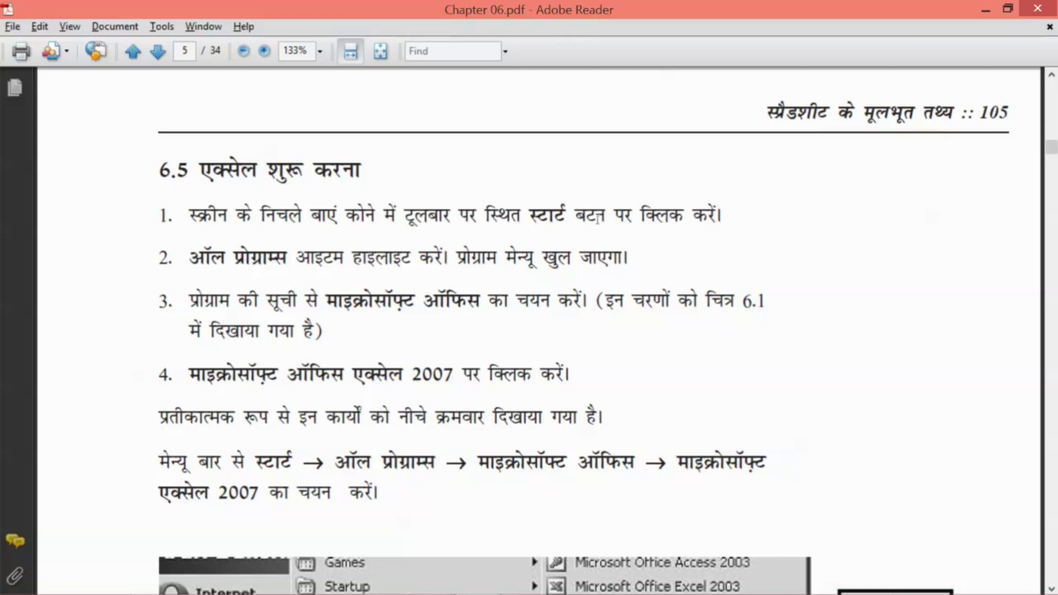
Step: Highlight the section 6.5 instructions for starting Excel in the PDF: Start, All Programs, Microsoft Office and Microsoft Office Excel 2007
left_click_drag(531, 214, 566, 214)
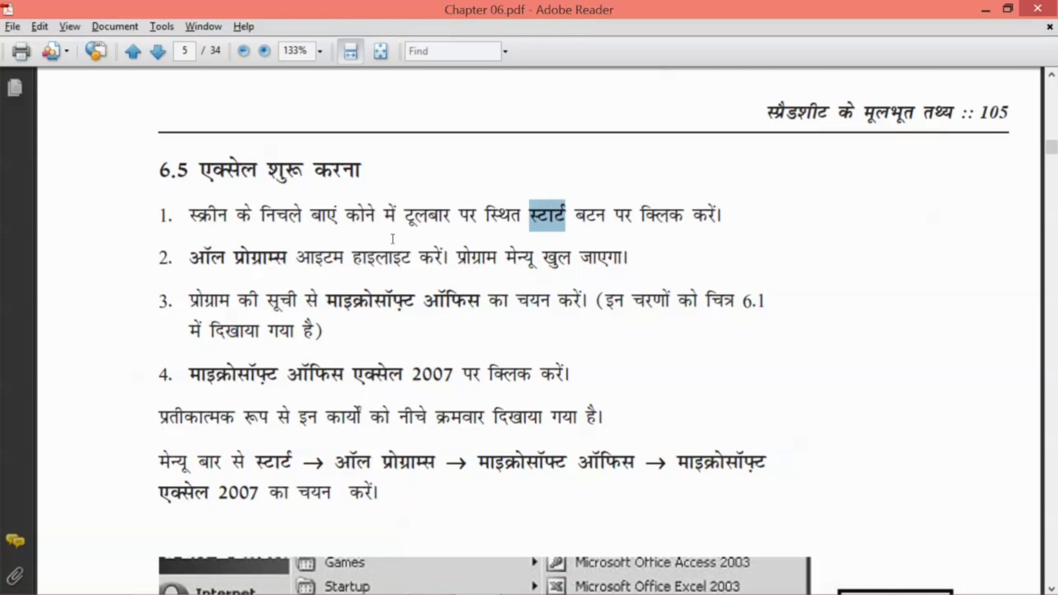
left_click_drag(336, 462, 593, 465)
left_click_drag(677, 465, 766, 461)
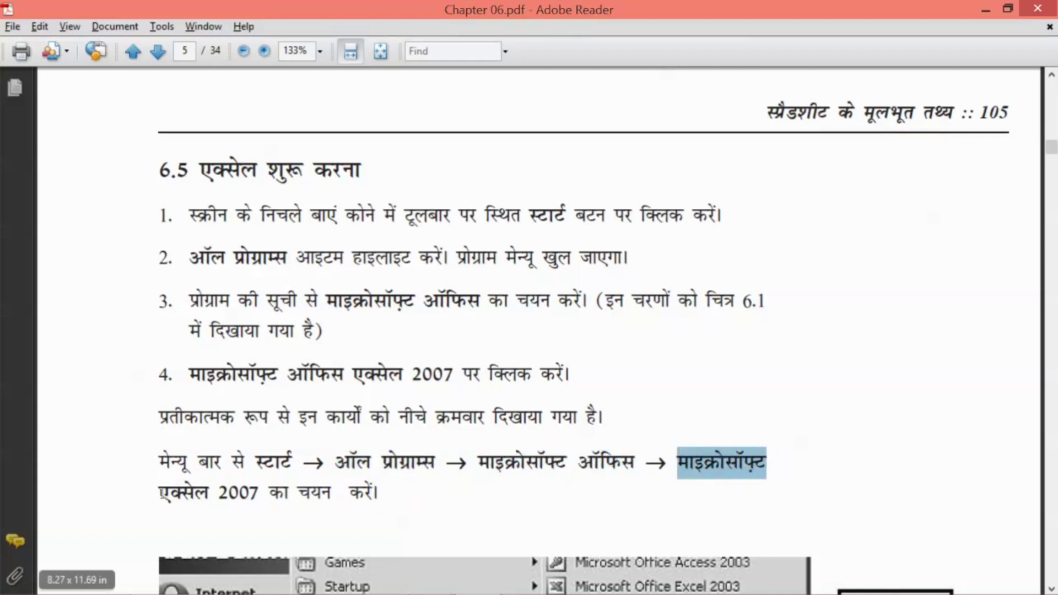
left_click_drag(190, 375, 444, 382)
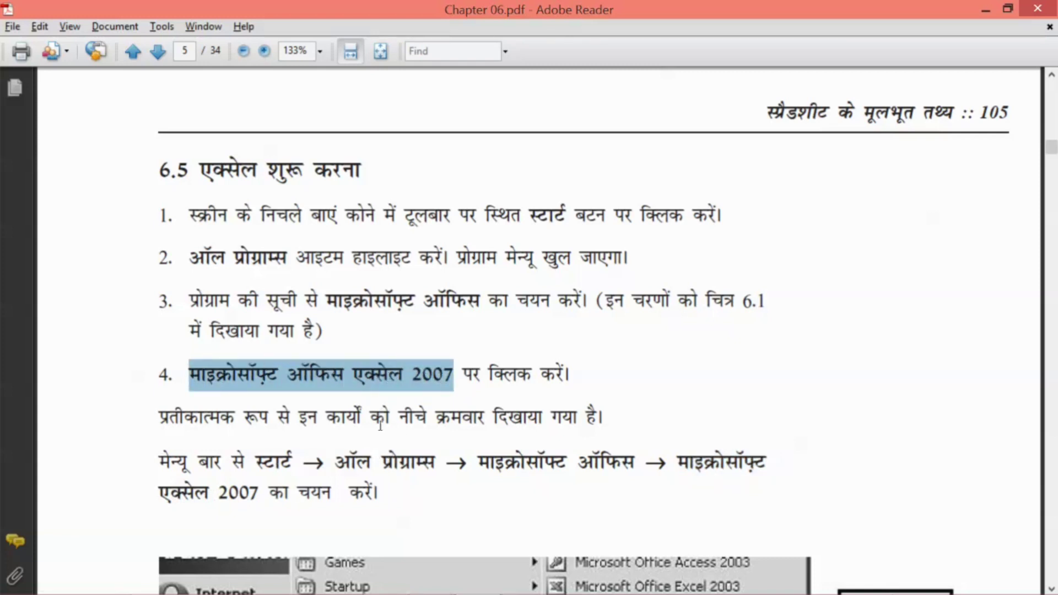
left_click_drag(529, 215, 565, 216)
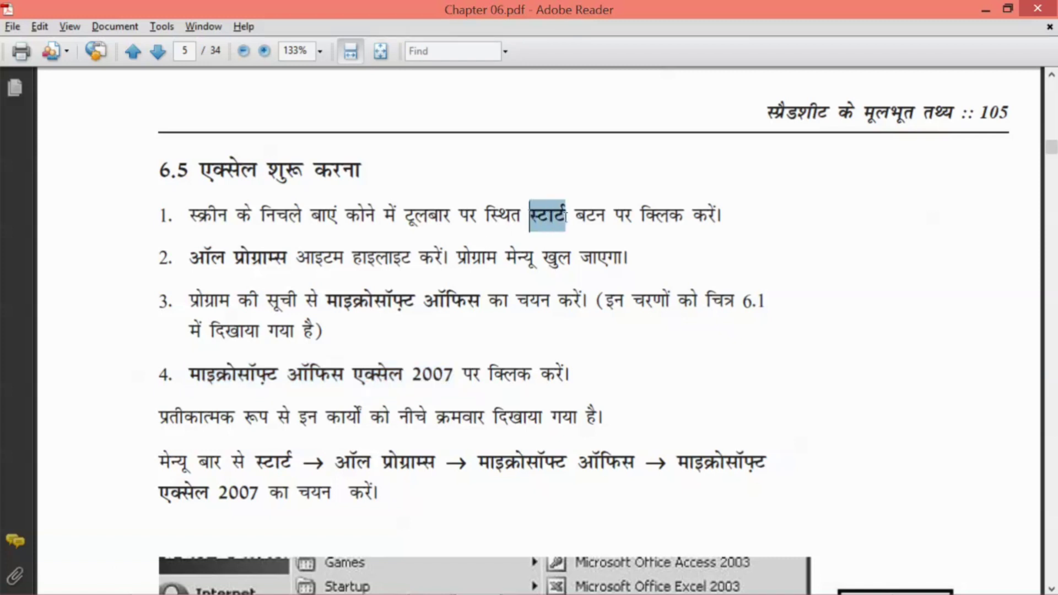
left_click_drag(190, 258, 288, 259)
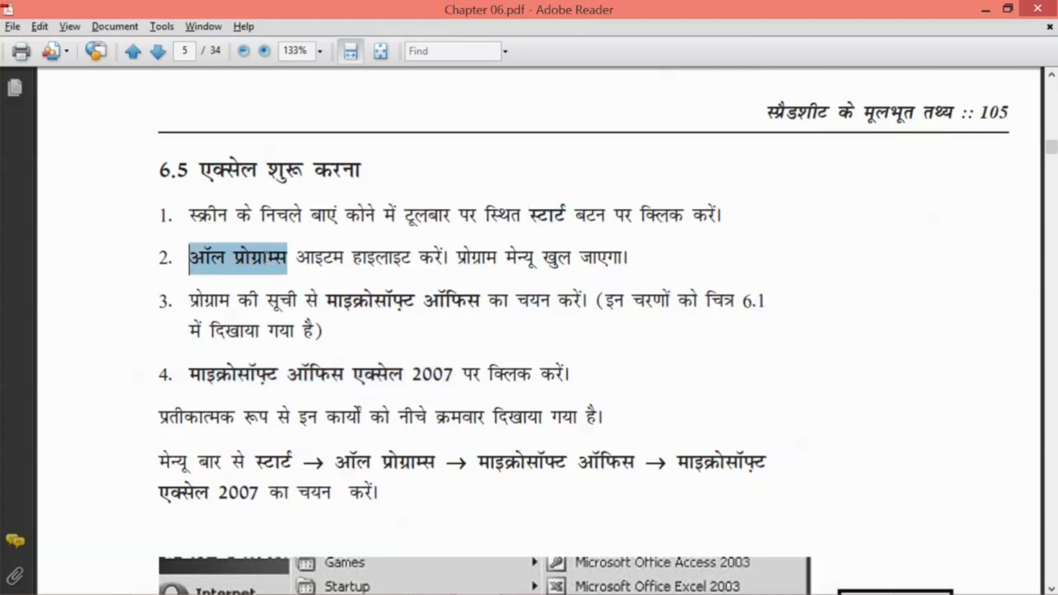
left_click_drag(326, 301, 470, 307)
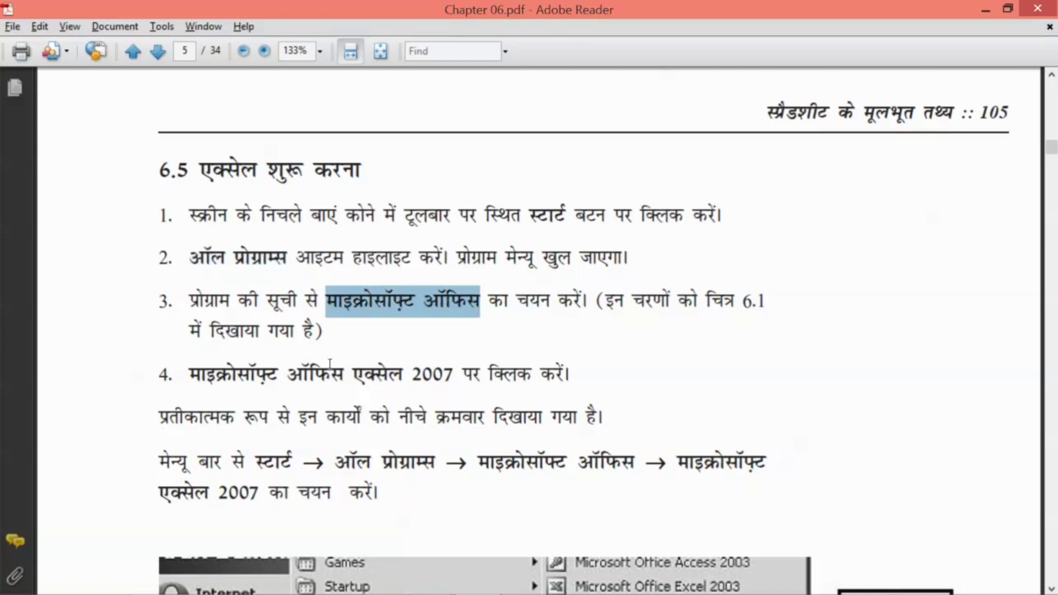
left_click(193, 373)
left_click_drag(190, 375, 431, 377)
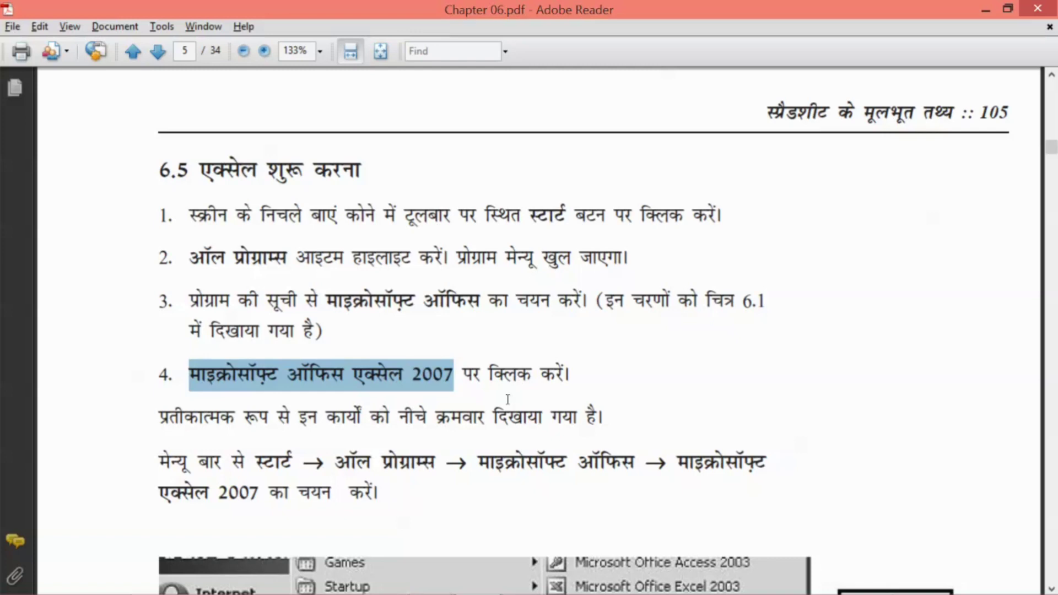
Step: Find excel 2013 with a Windows search, start it with a blank workbook, and close it
key("super")
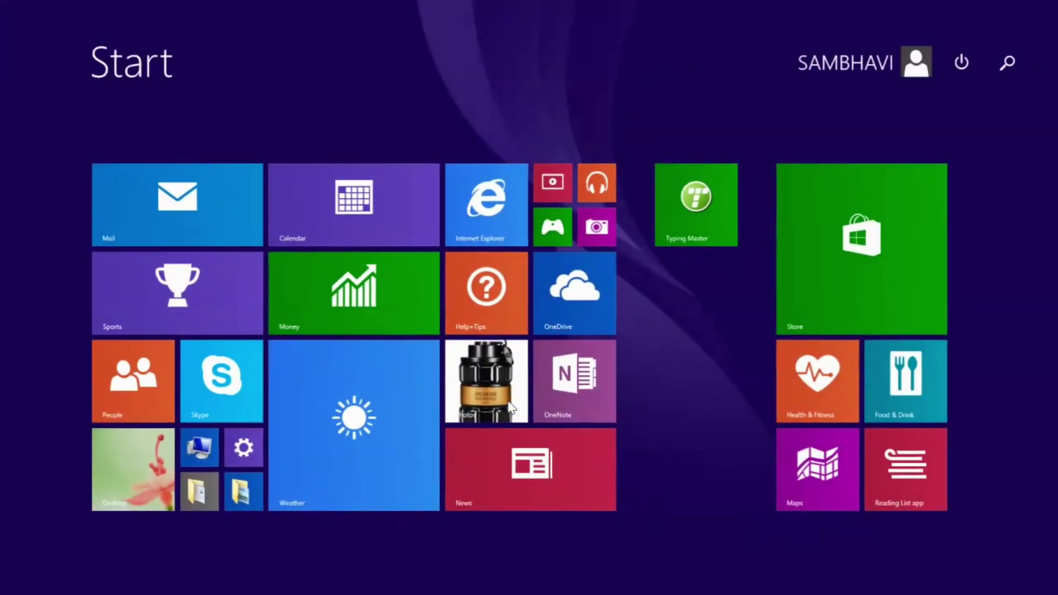
type("excel 2013")
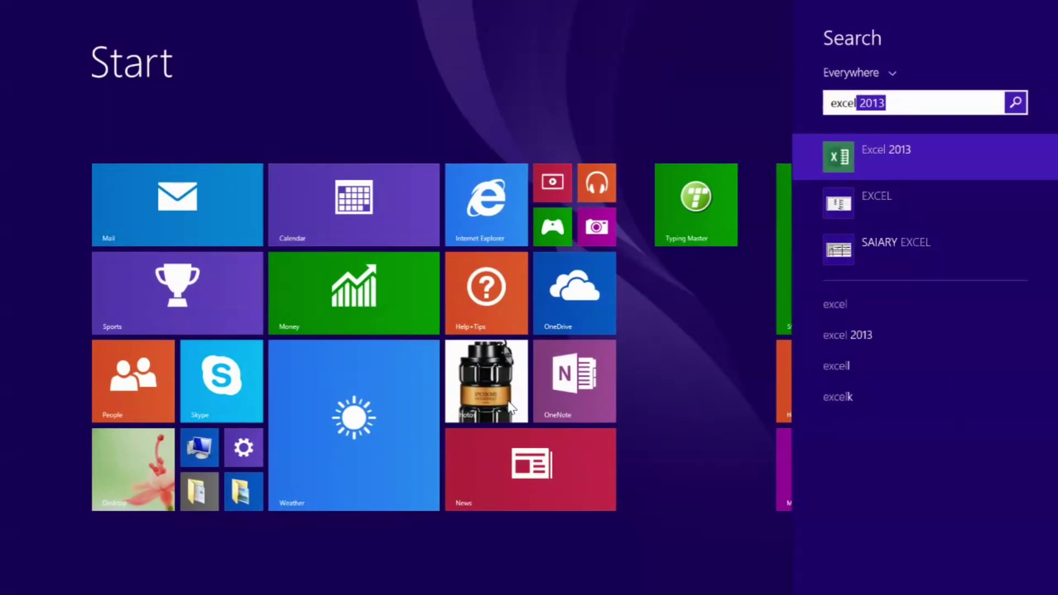
key("Return")
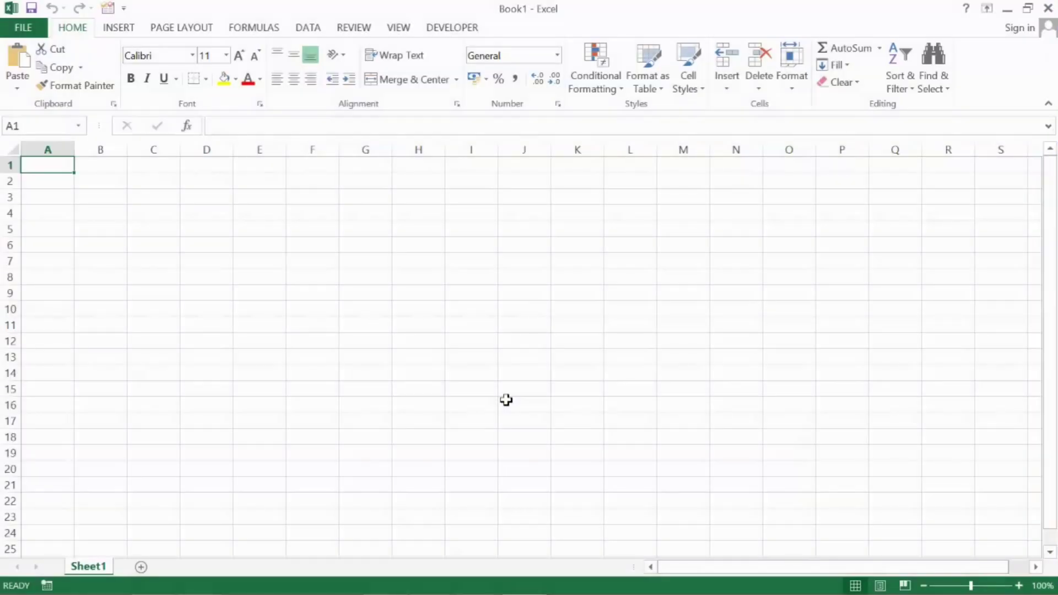
left_click(1047, 8)
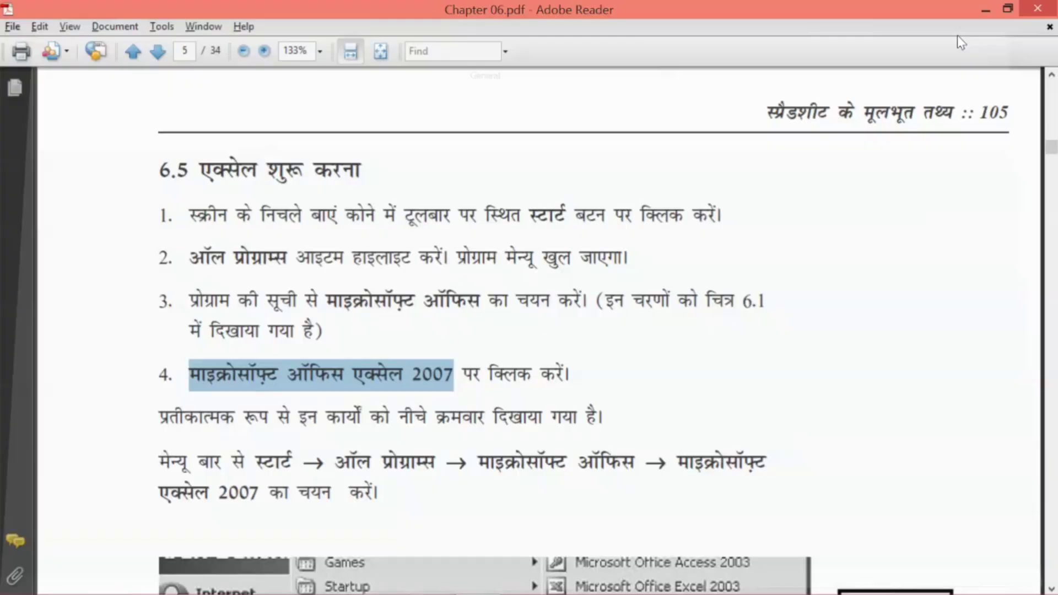
Step: Repeat the Windows search for excel 2013, open a blank workbook from its start screen, and return to the PDF
key("super")
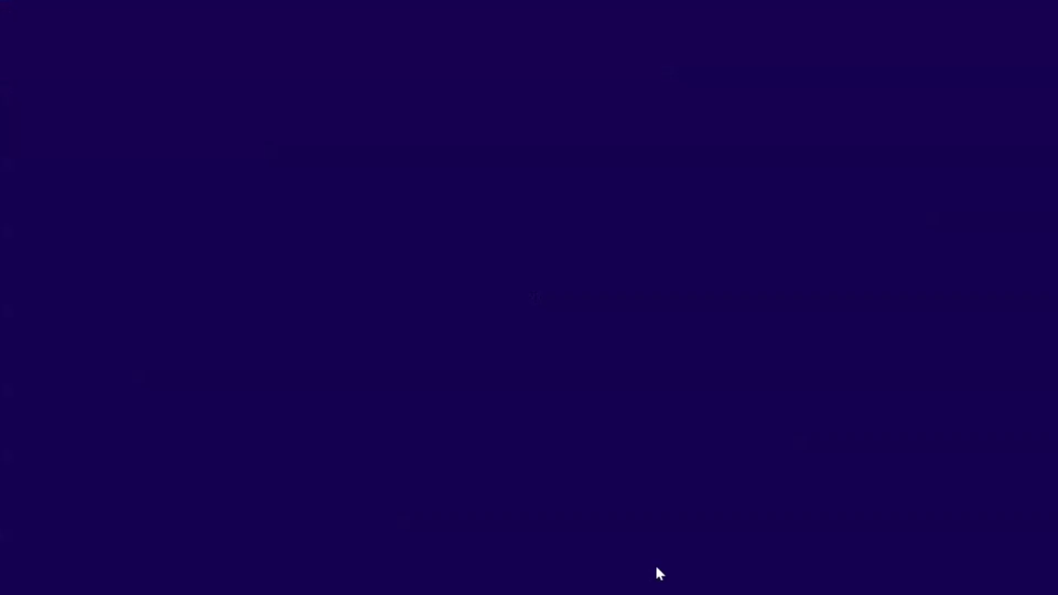
type("excel 2013")
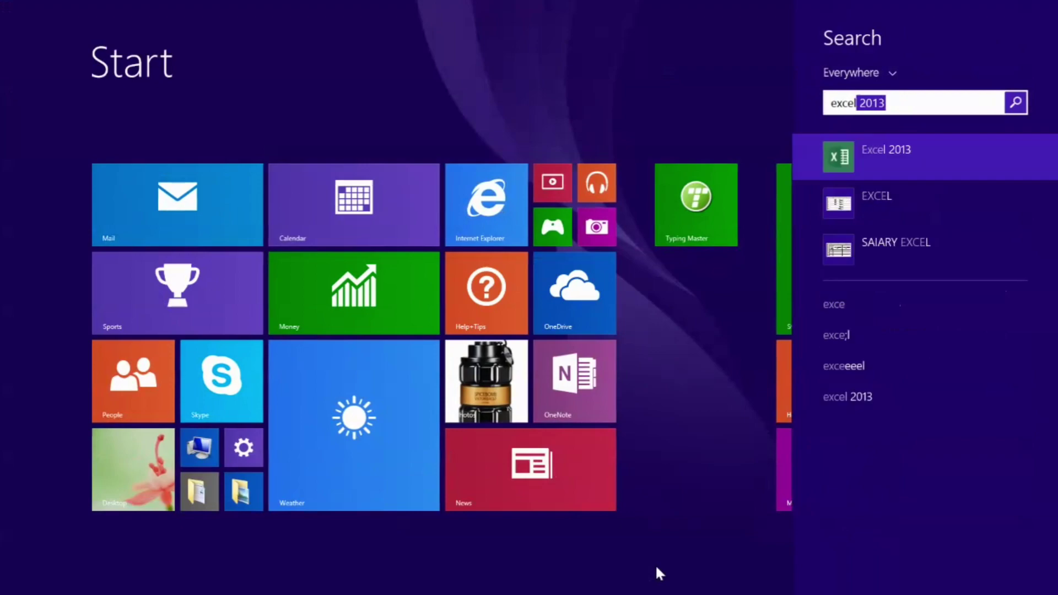
key("Return")
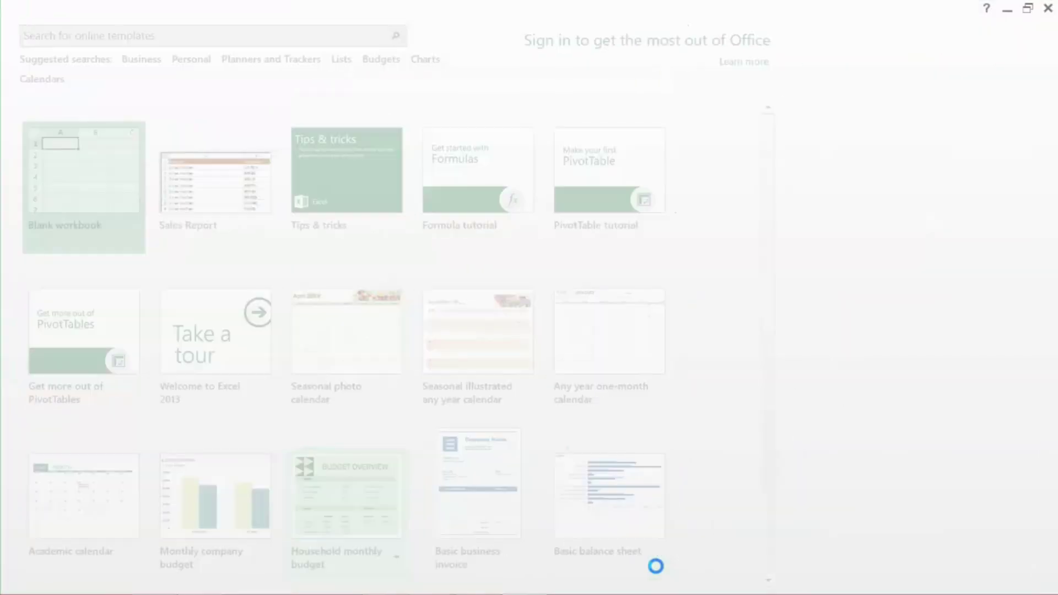
key("Return")
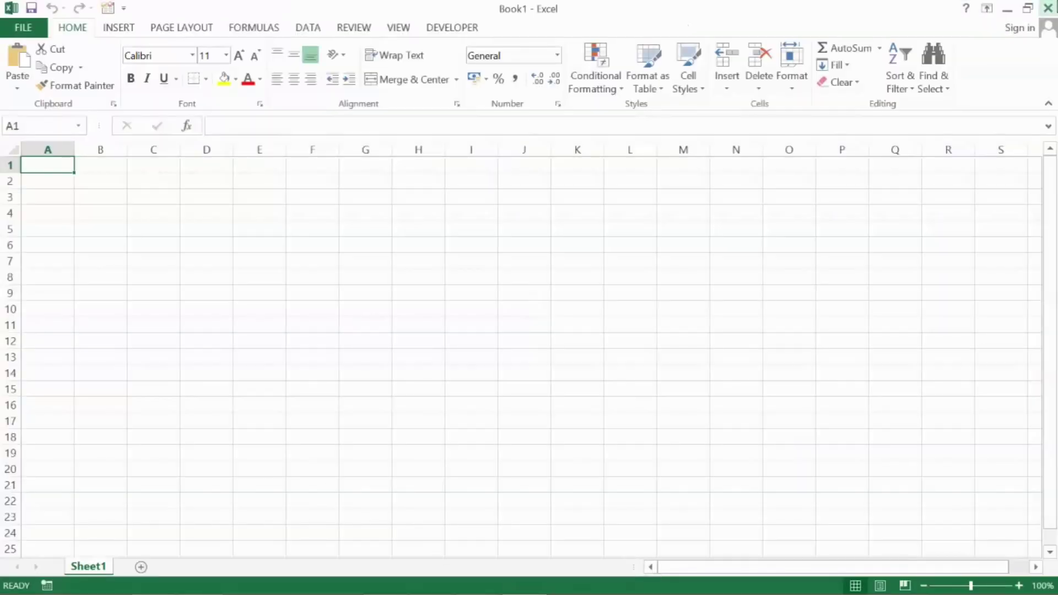
key("alt+Tab")
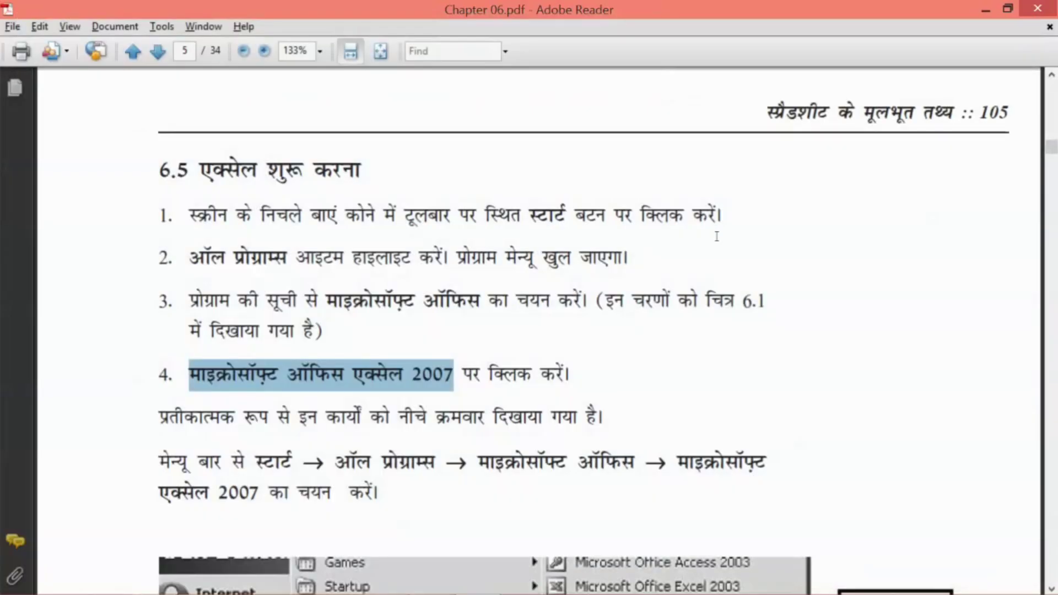
Step: Start Excel by running the command excel from the Windows Run dialog, open a blank workbook, and return to the PDF
key("super+r")
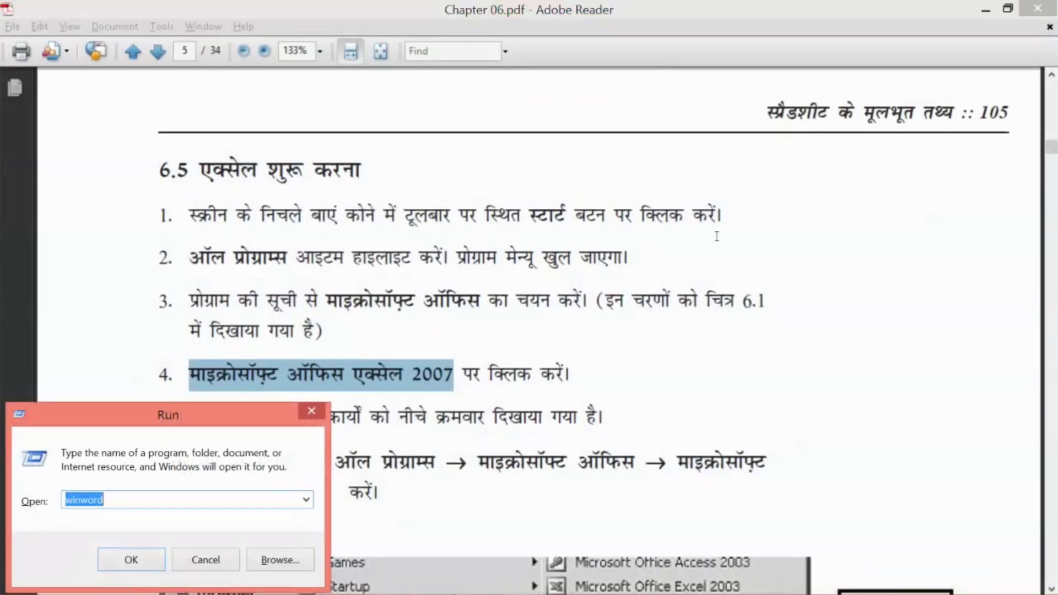
type("excel")
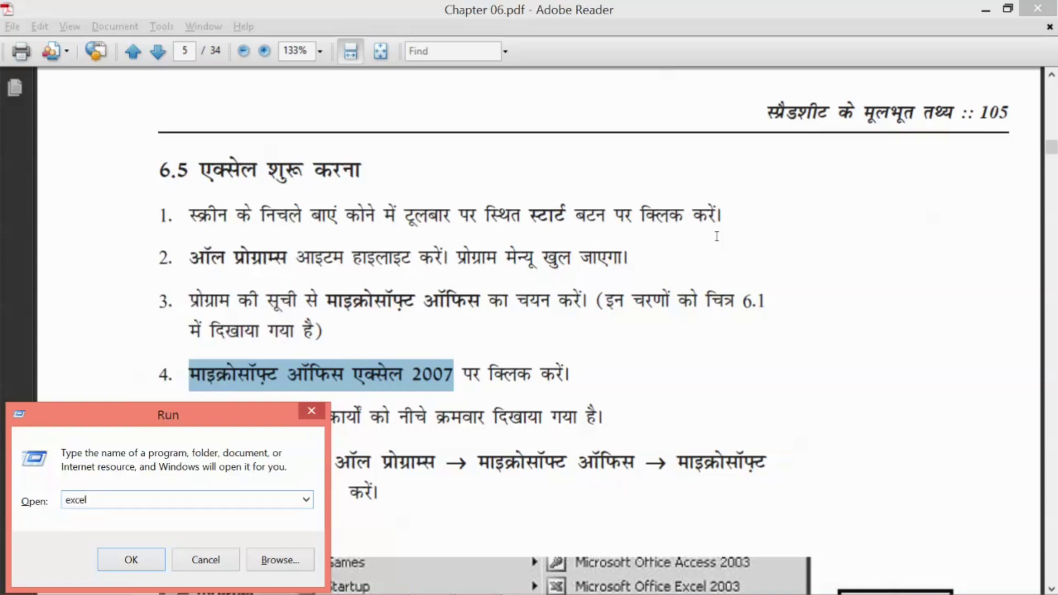
key("Return")
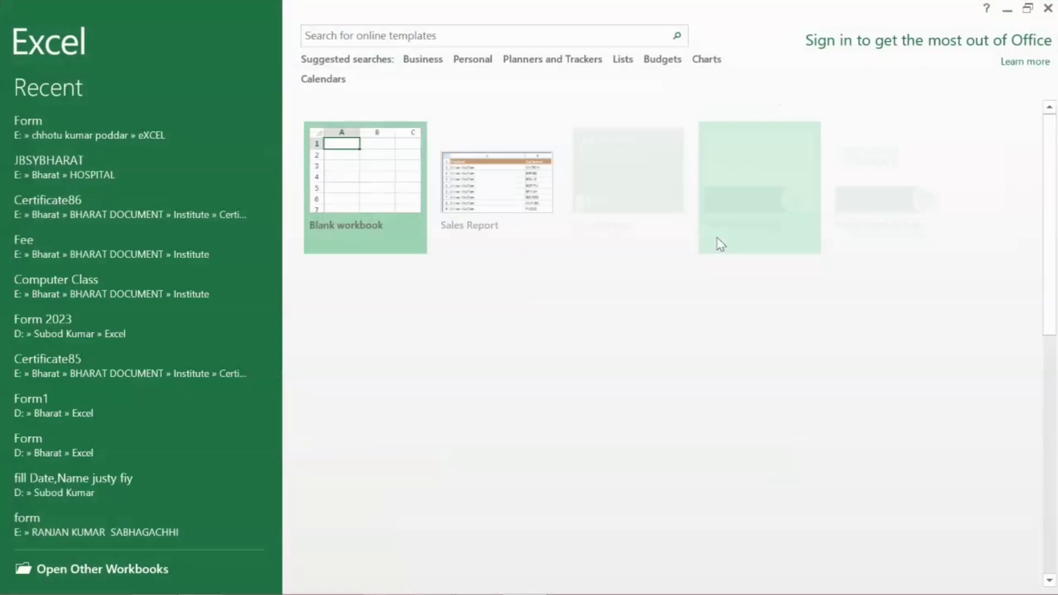
key("Return")
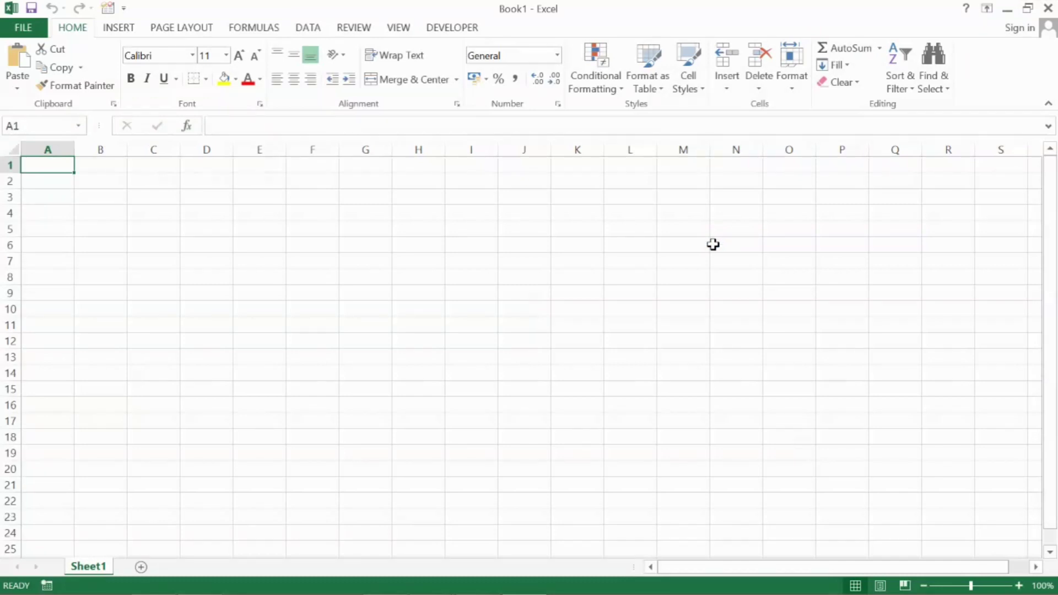
key("alt+Tab")
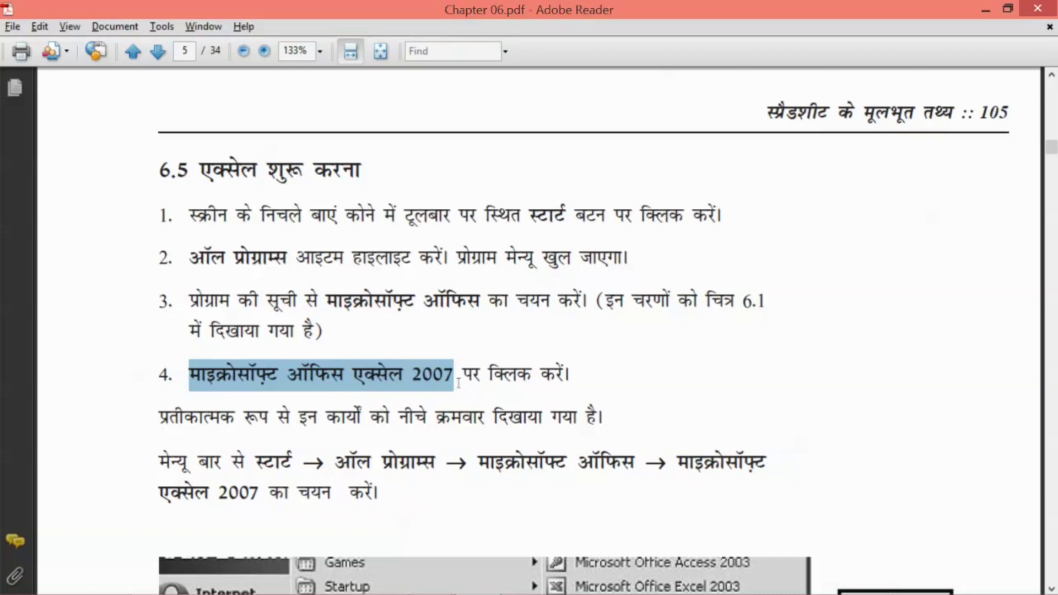
Step: Review the PDF's Run menu instructions and figure 6.2, and go on to section 6.6.1 about worksheets
scroll(455, 384, "down", 12)
scroll(458, 392, "down", 9)
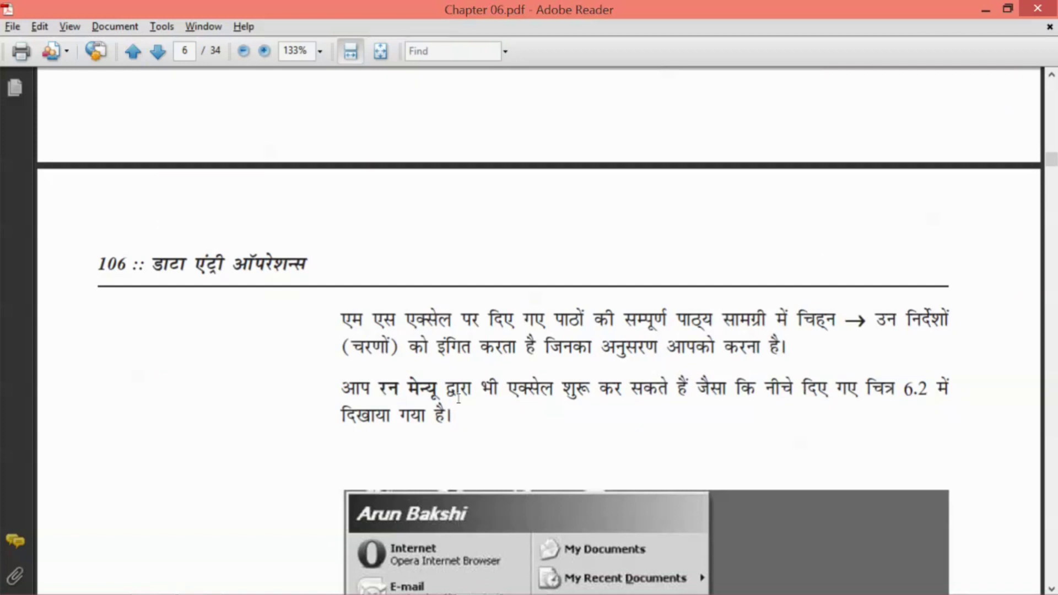
scroll(458, 398, "down", 6)
scroll(460, 402, "down", 6)
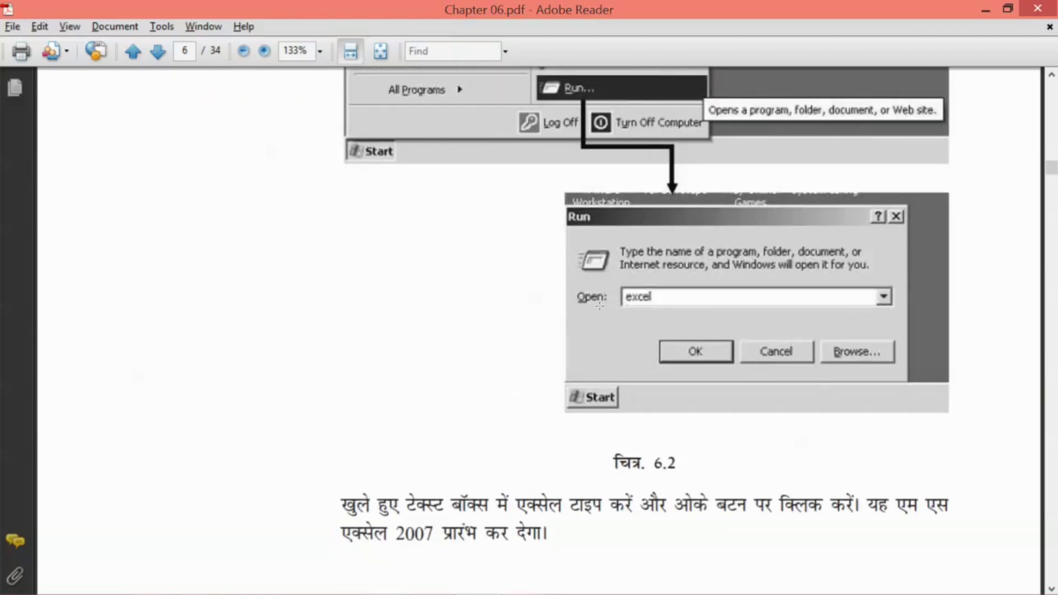
scroll(643, 311, "up", 1)
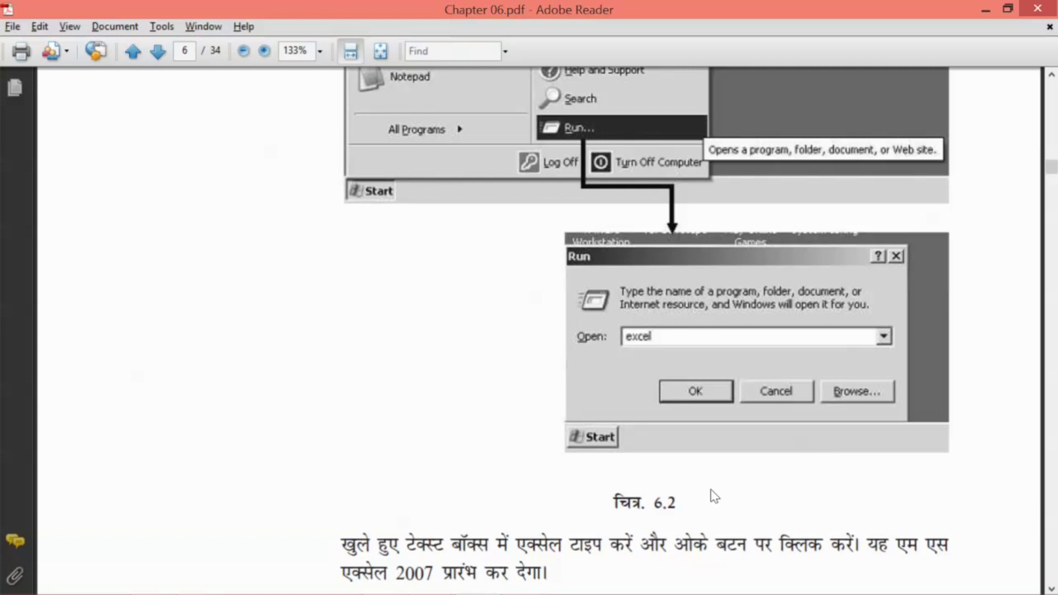
scroll(715, 495, "down", 15)
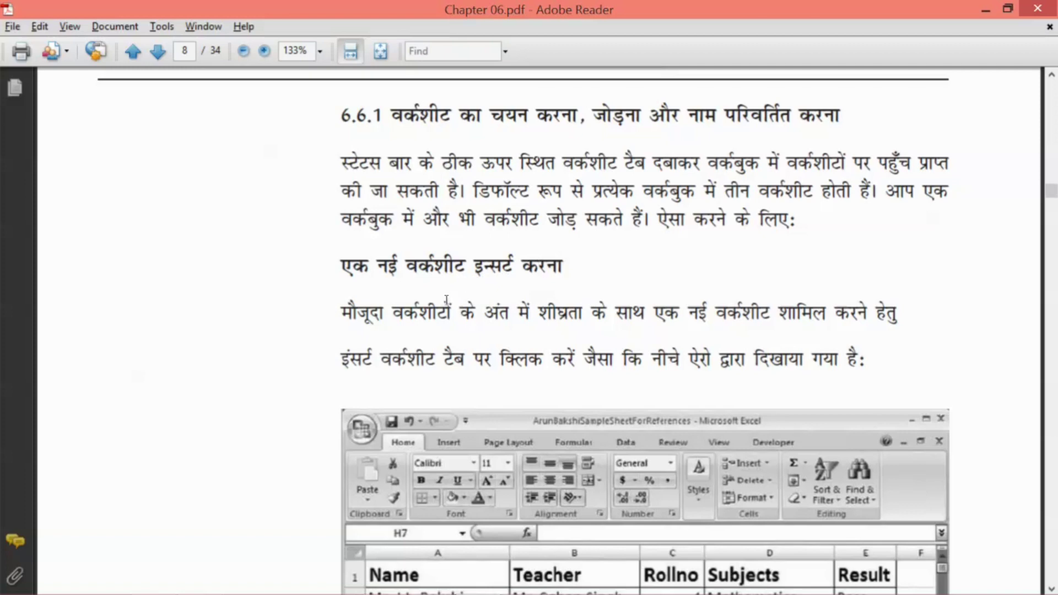
Step: Switch to the Excel workbook, add a new worksheet after Sheet1, and move back and forth between the two sheets
key("alt+Tab")
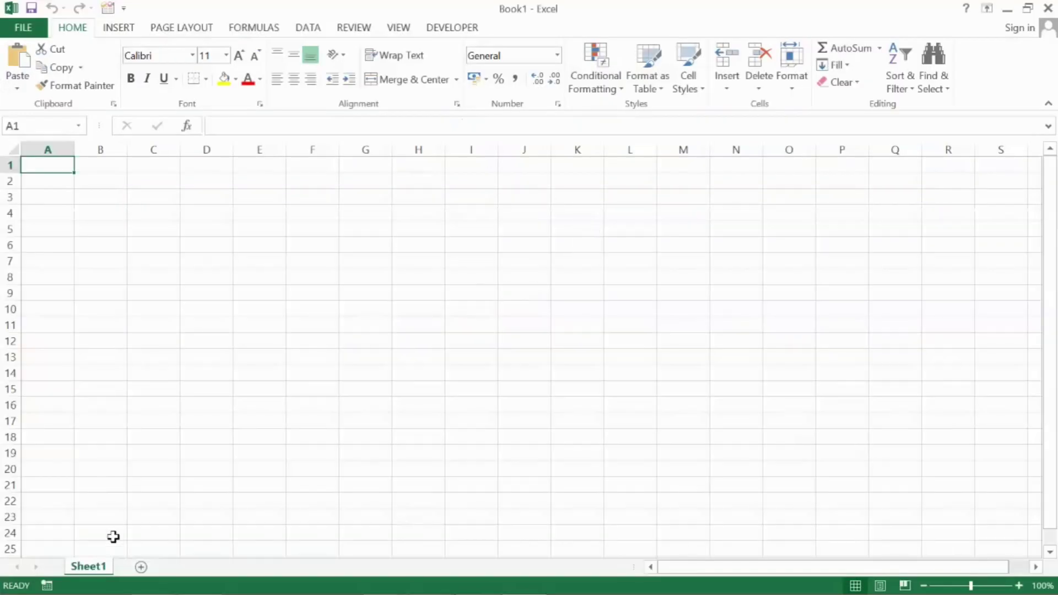
left_click(141, 567)
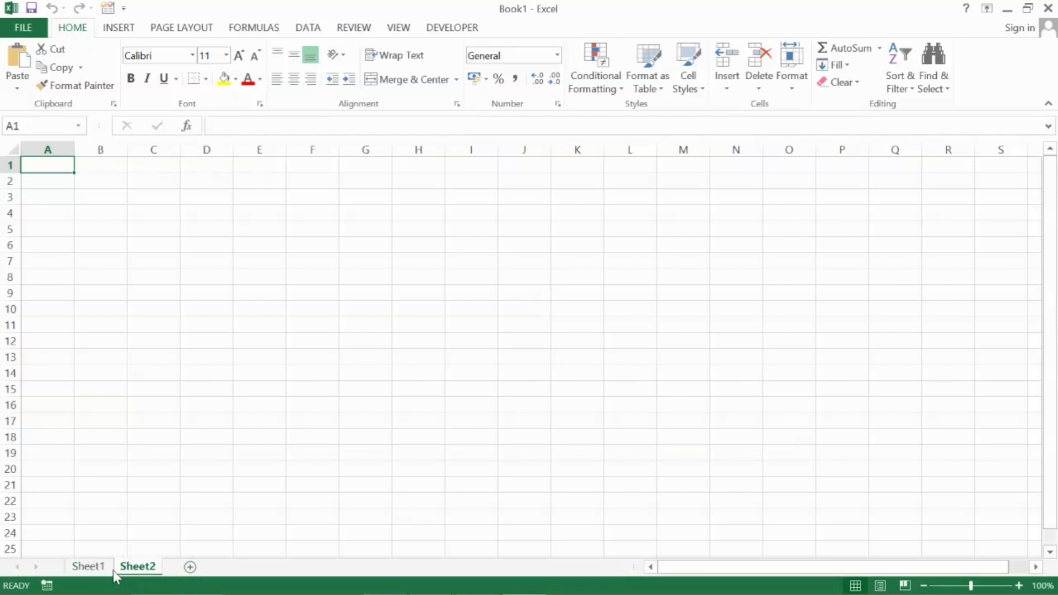
key("ctrl+Page_Up")
key("ctrl+Page_Down")
key("ctrl+Page_Up")
Step: Insert a new Worksheet in front of Sheet2 using the Insert dialog
left_click(145, 571)
right_click(151, 571)
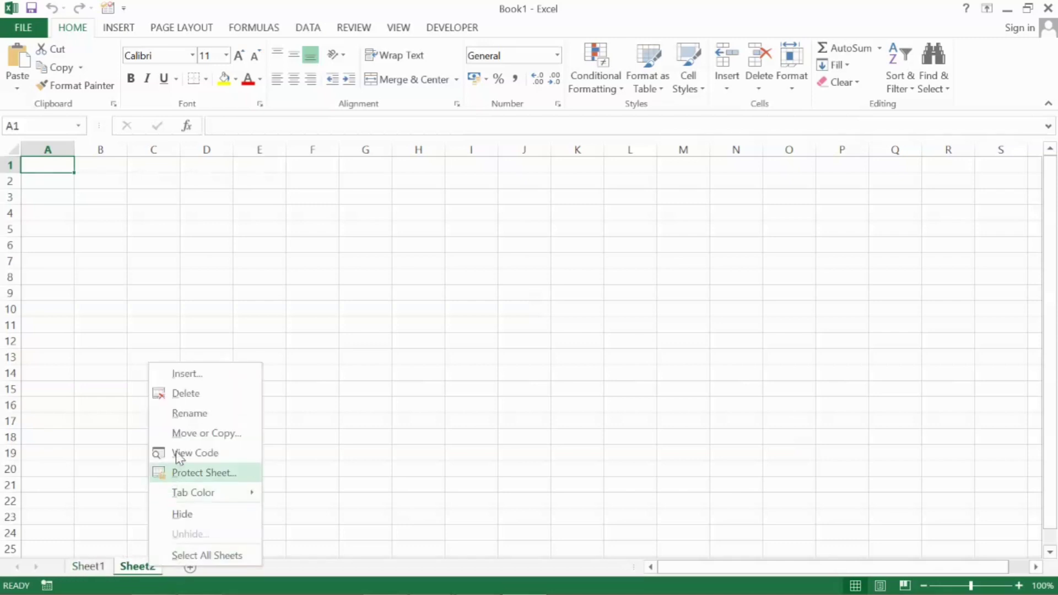
left_click(224, 377)
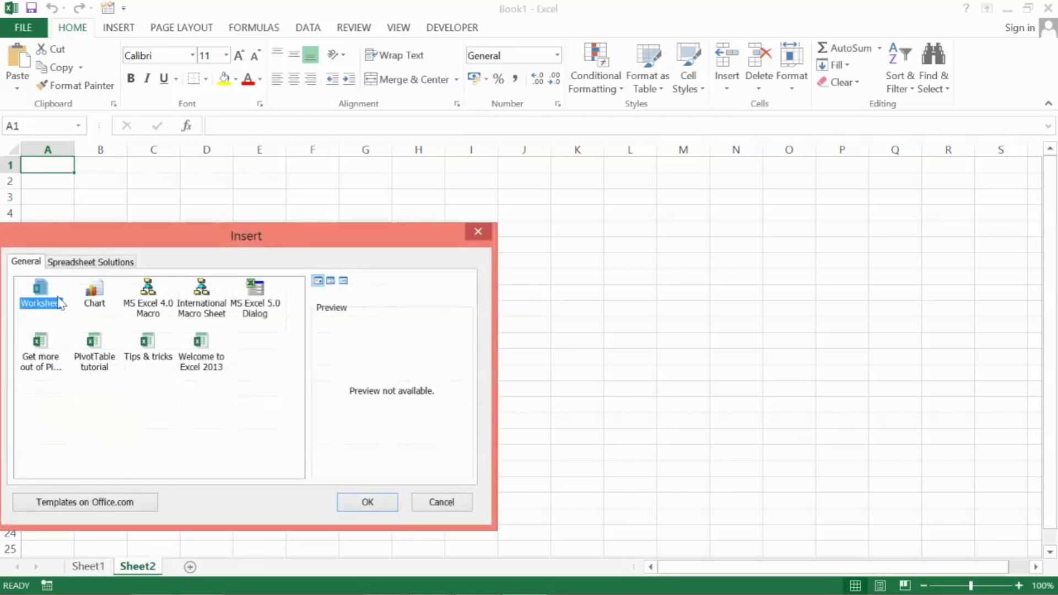
left_click(366, 501)
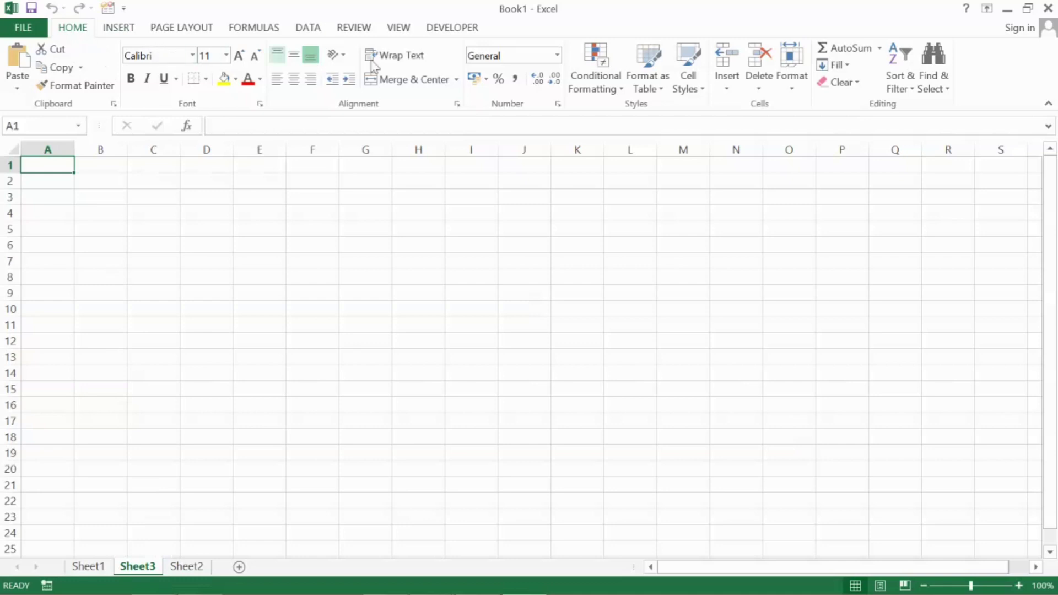
Step: Insert three more worksheets, each in front of the active sheet, starting before Sheet3
left_click(731, 91)
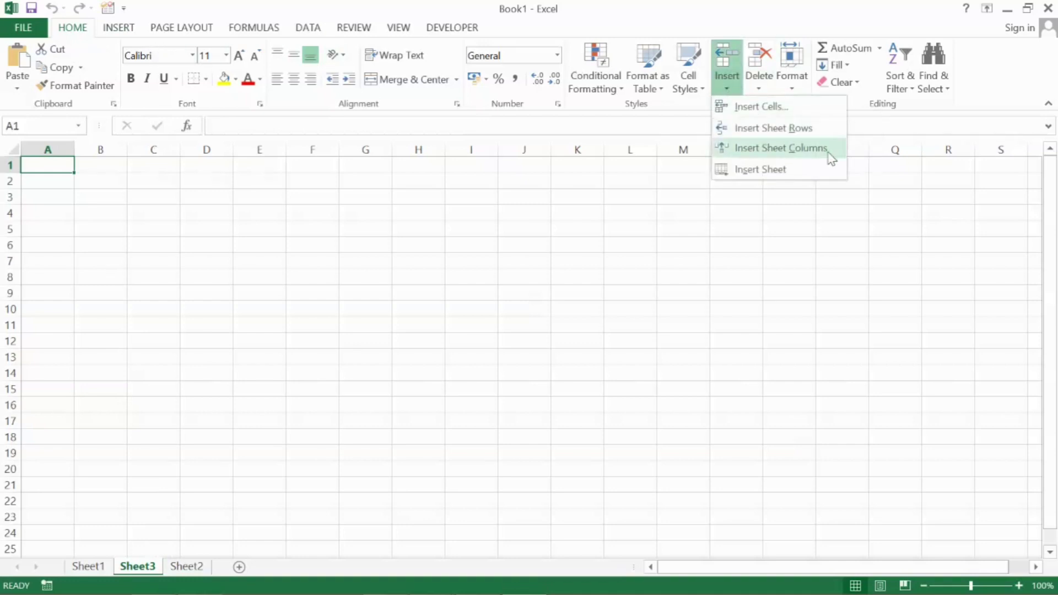
left_click(785, 171)
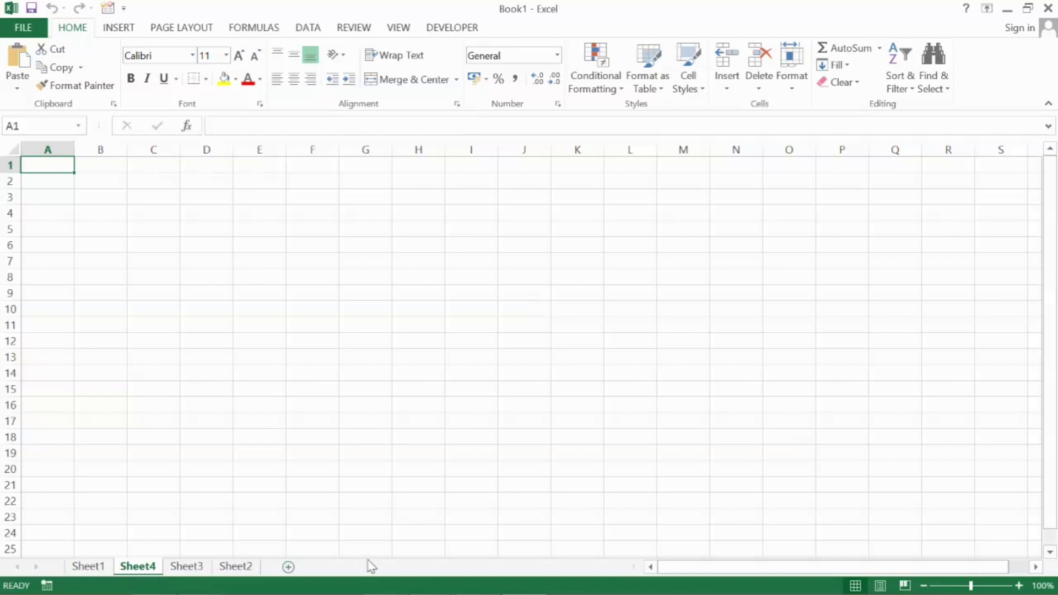
key("shift+F11")
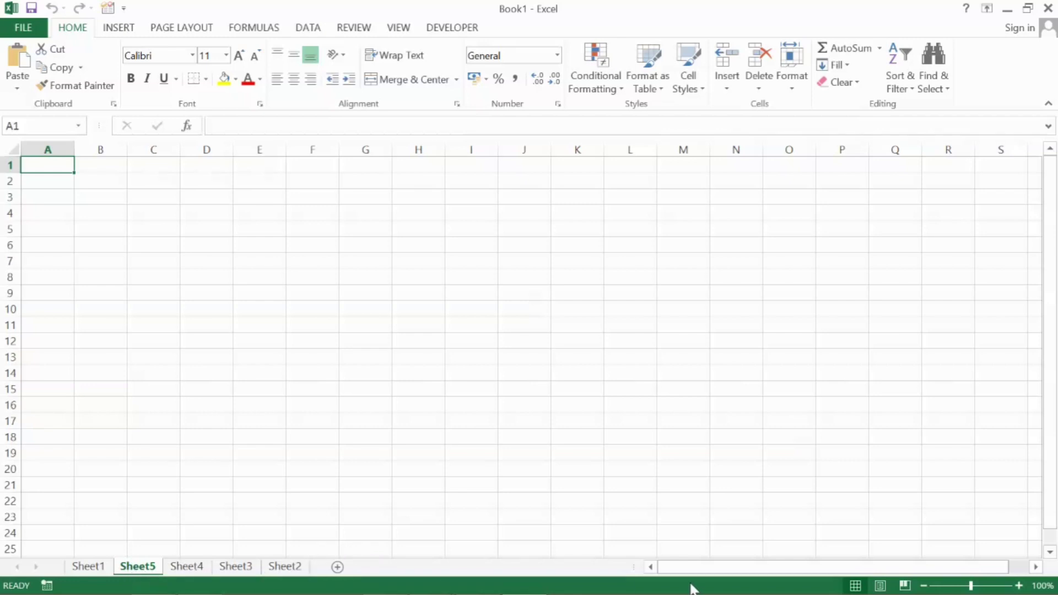
key("shift+F11")
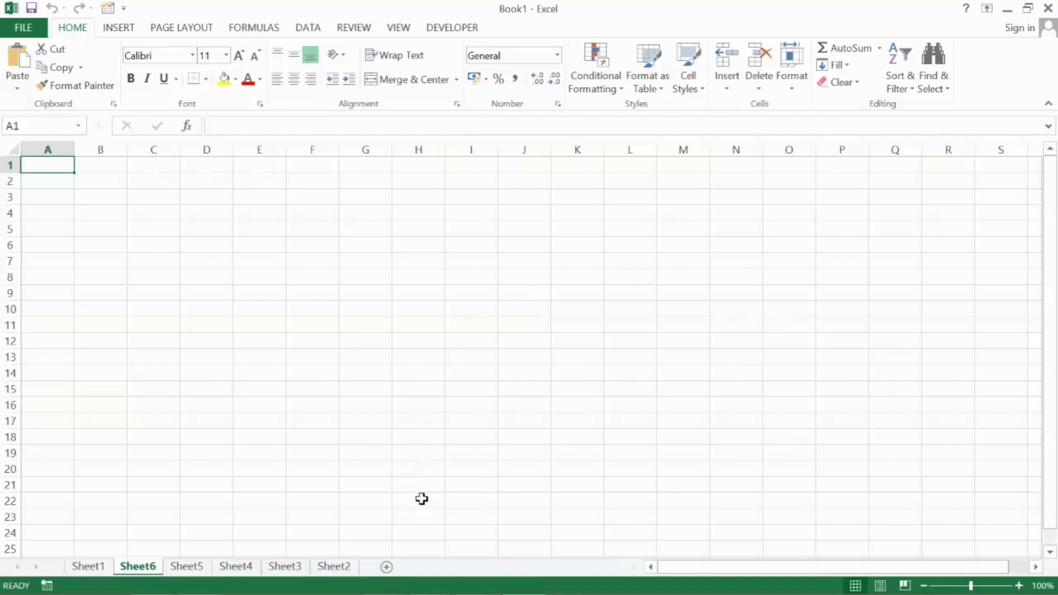
Step: Delete the worksheets Sheet5, Sheet2 and Sheet1, and return to section 6.6.1 of the PDF
left_click(199, 572)
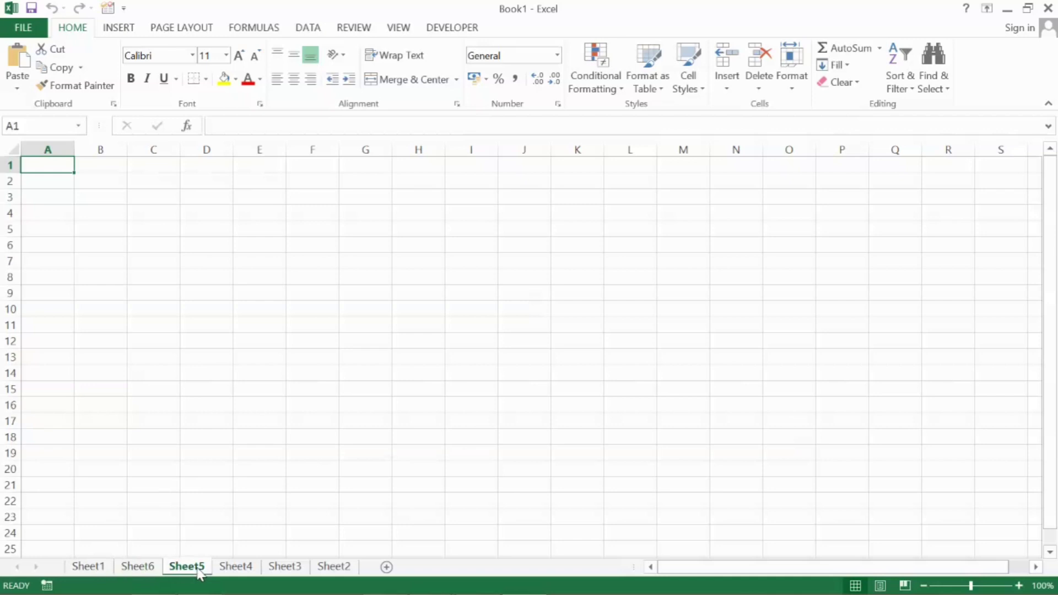
right_click(199, 572)
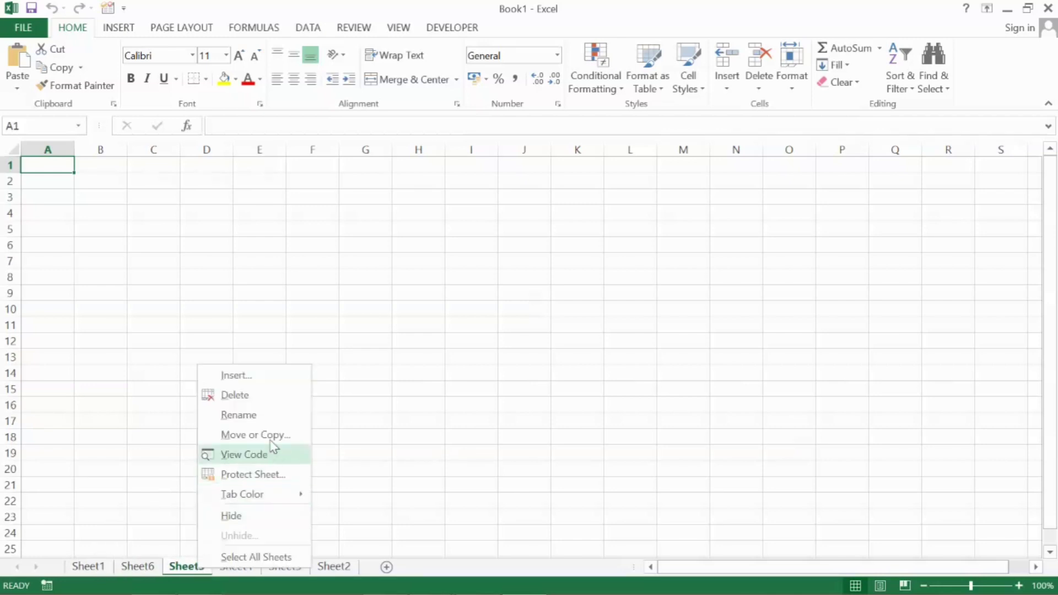
left_click(233, 401)
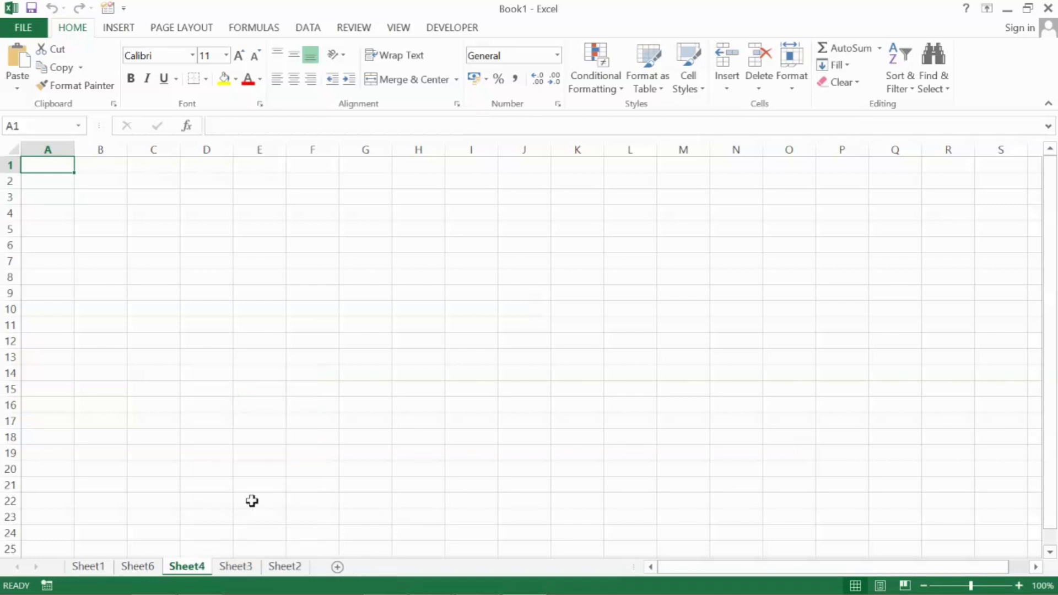
right_click(287, 574)
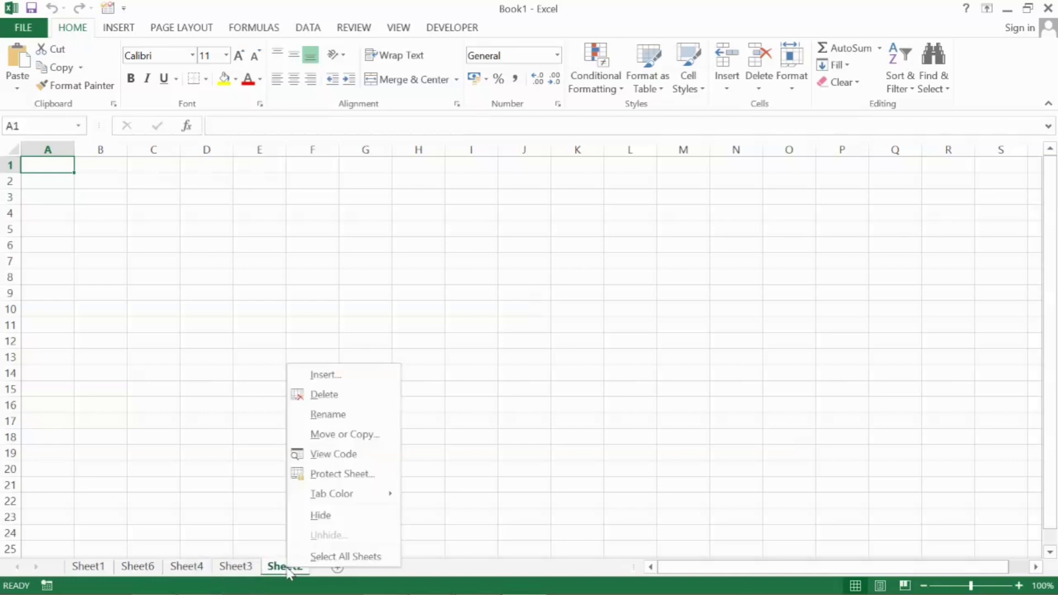
left_click(330, 394)
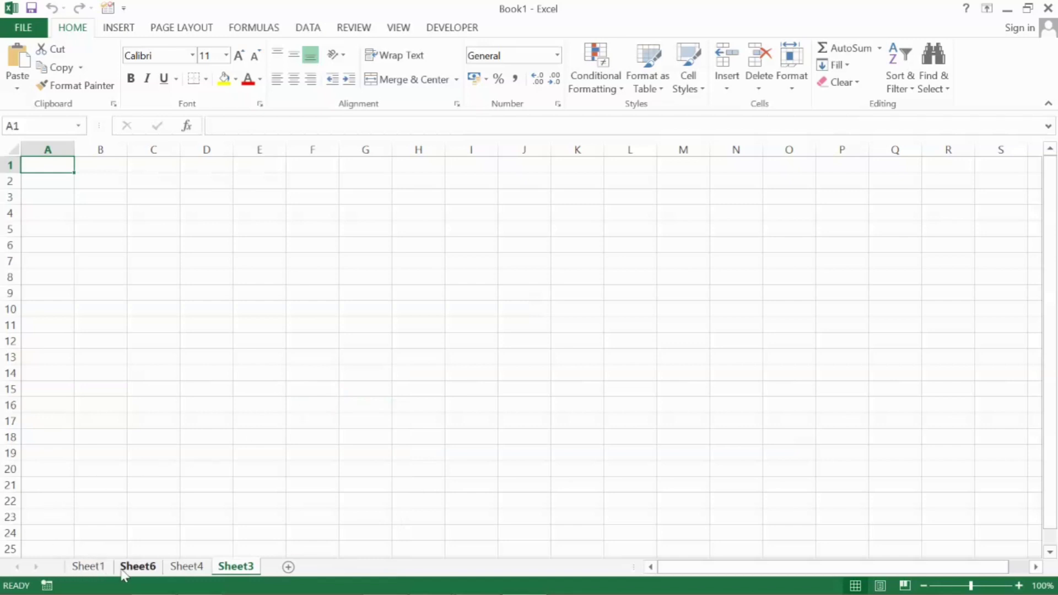
right_click(92, 571)
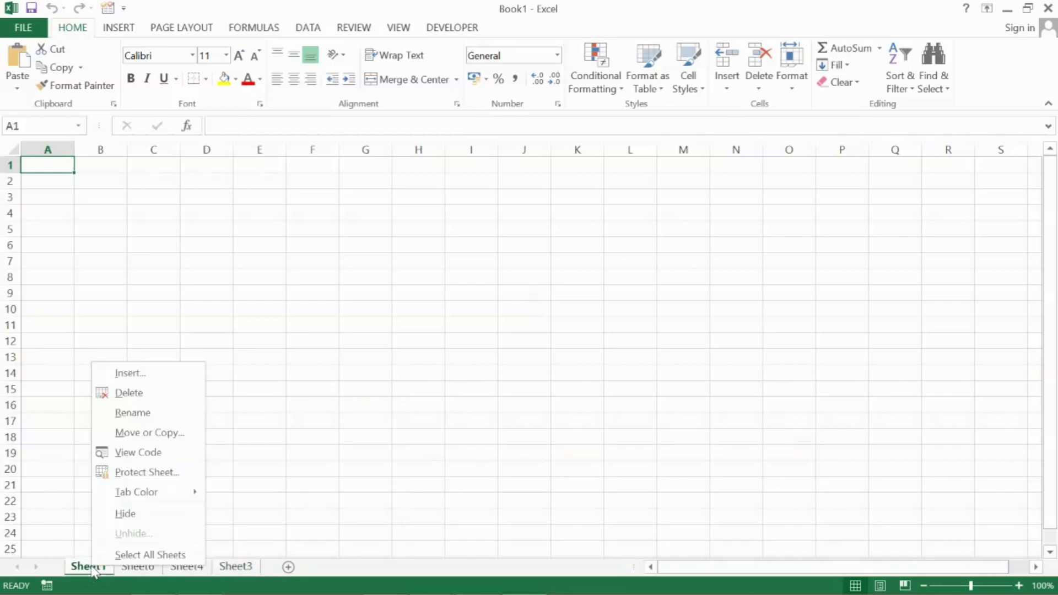
left_click(135, 391)
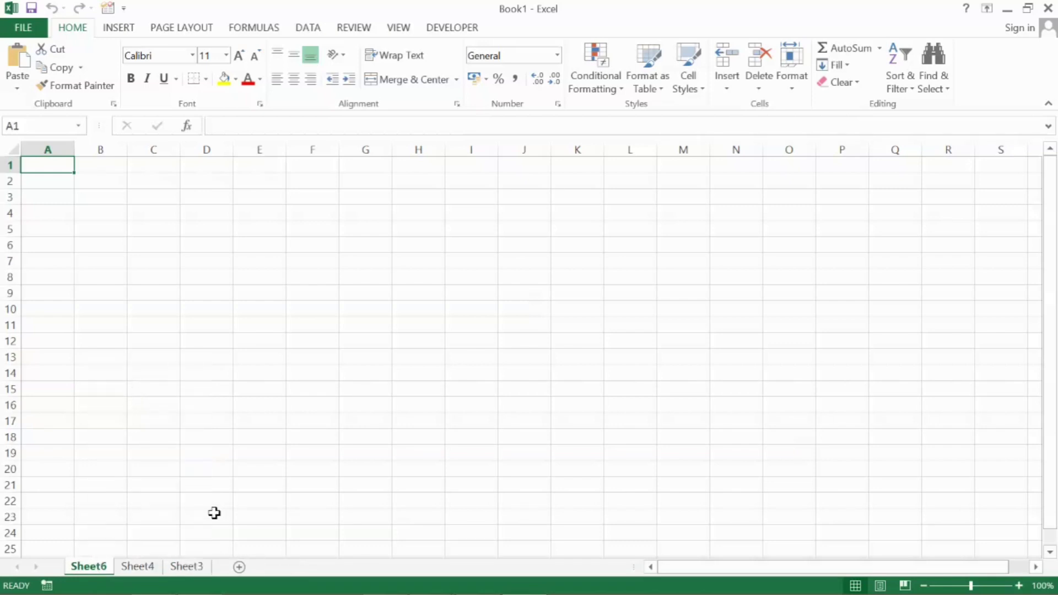
key("alt+Tab")
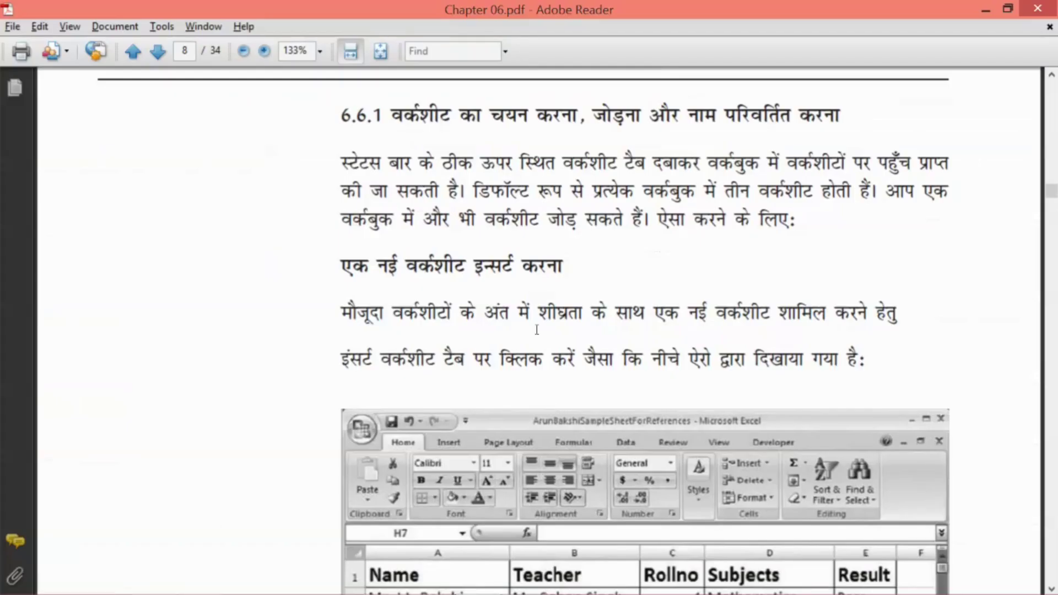
Step: Switch to the Excel workbook and rename worksheet Sheet6 as Bharat
key("alt+Tab")
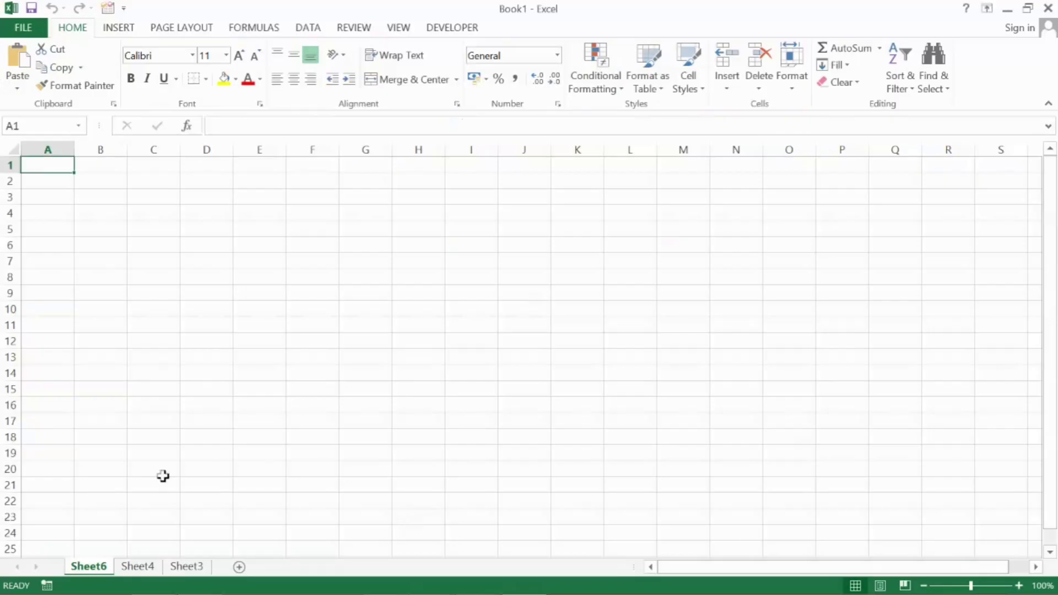
double_click(98, 567)
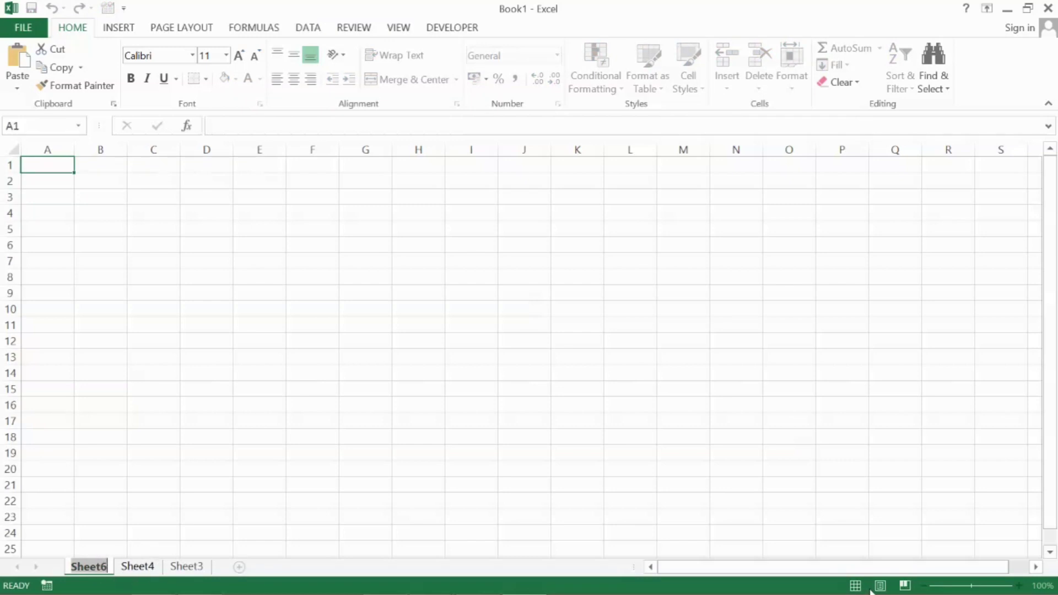
type("Bharat")
key("Return")
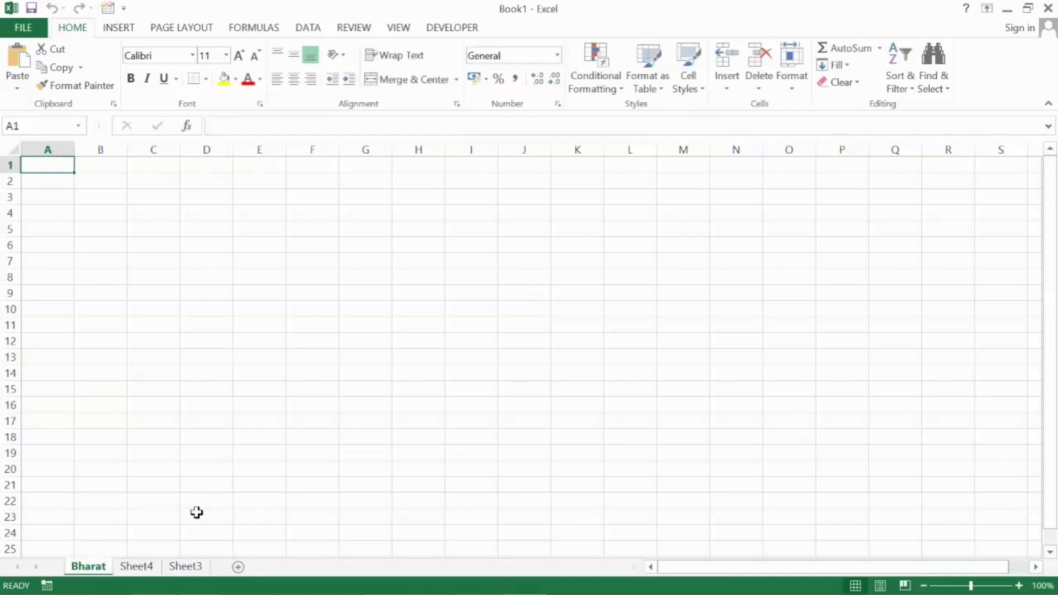
Step: Rename worksheet Sheet3 as Excel using the Rename command
right_click(184, 569)
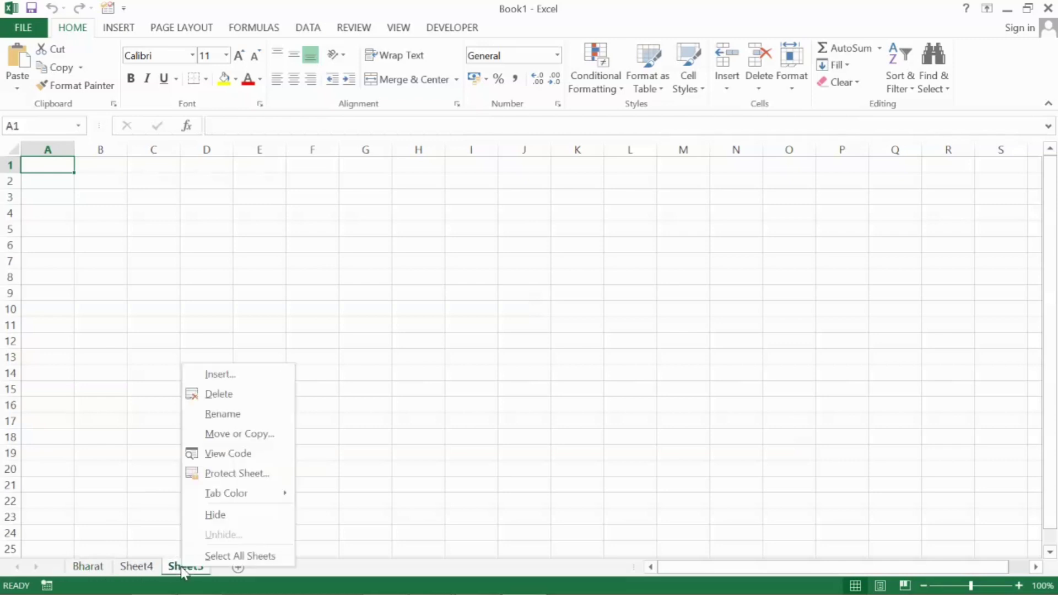
left_click(260, 415)
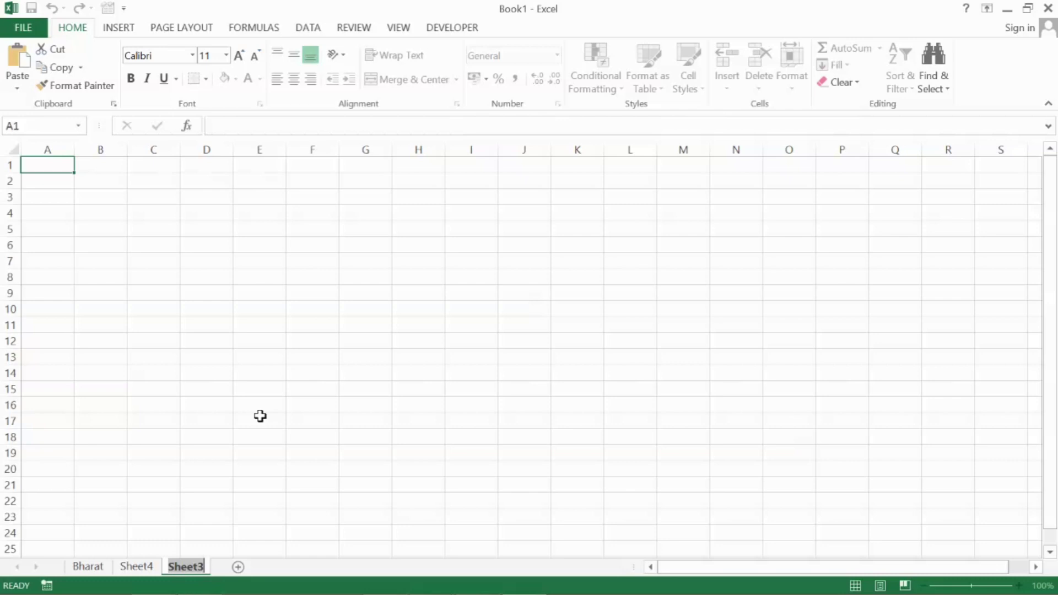
type("Excel")
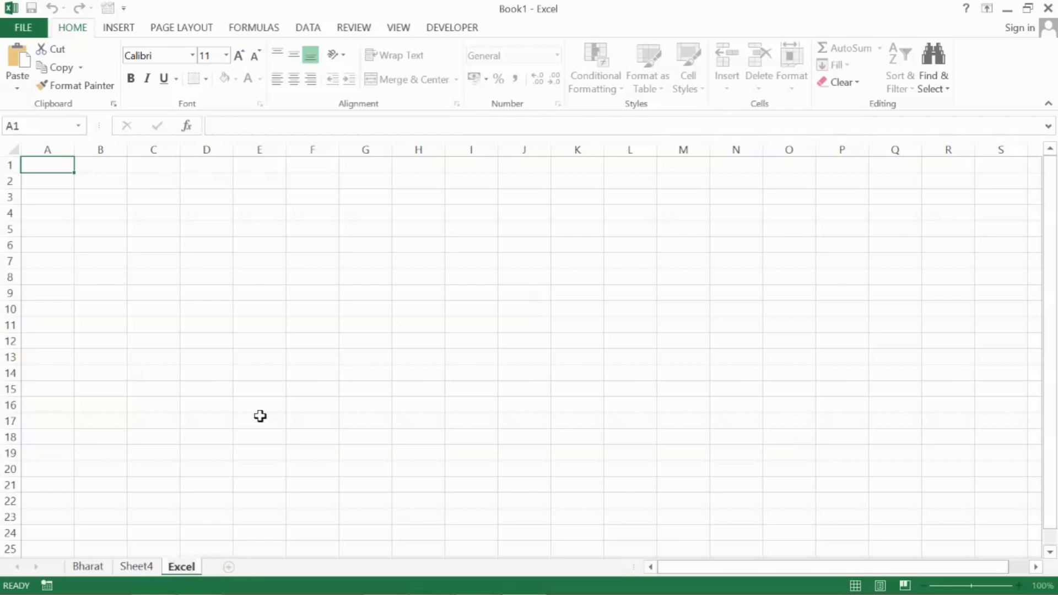
key("Return")
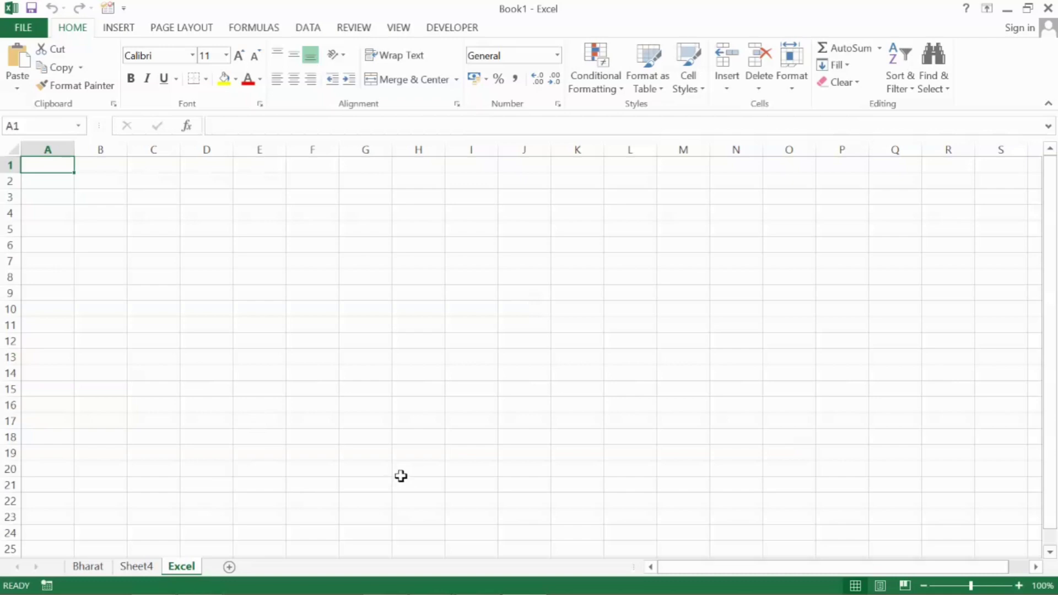
Step: Return to the Chapter 06 PDF, go to section 6.10 on editing data, and highlight the word F2 in its first point
key("alt+Tab")
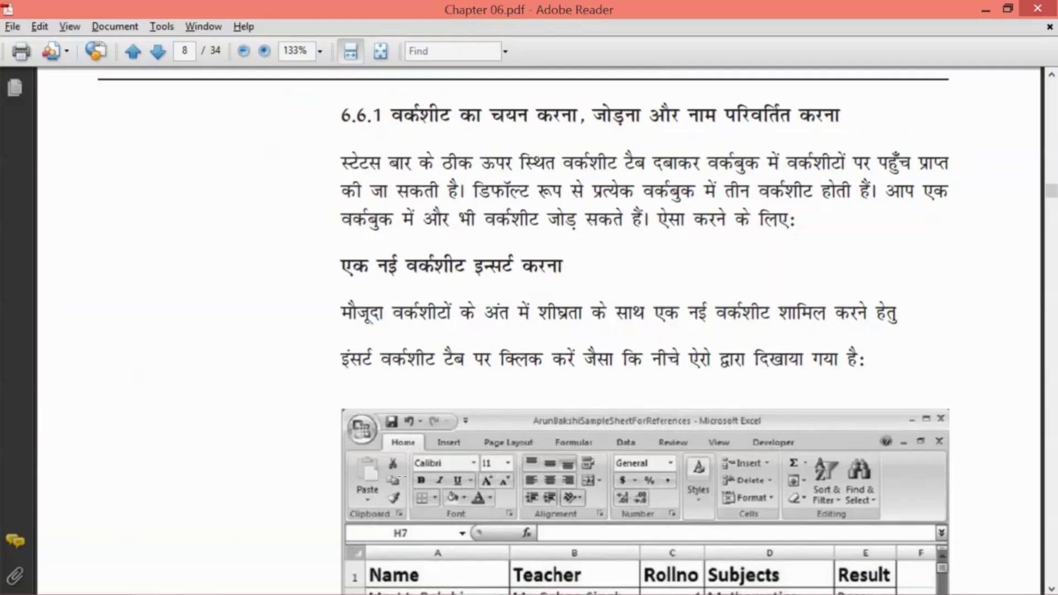
scroll(585, 395, "down", 10)
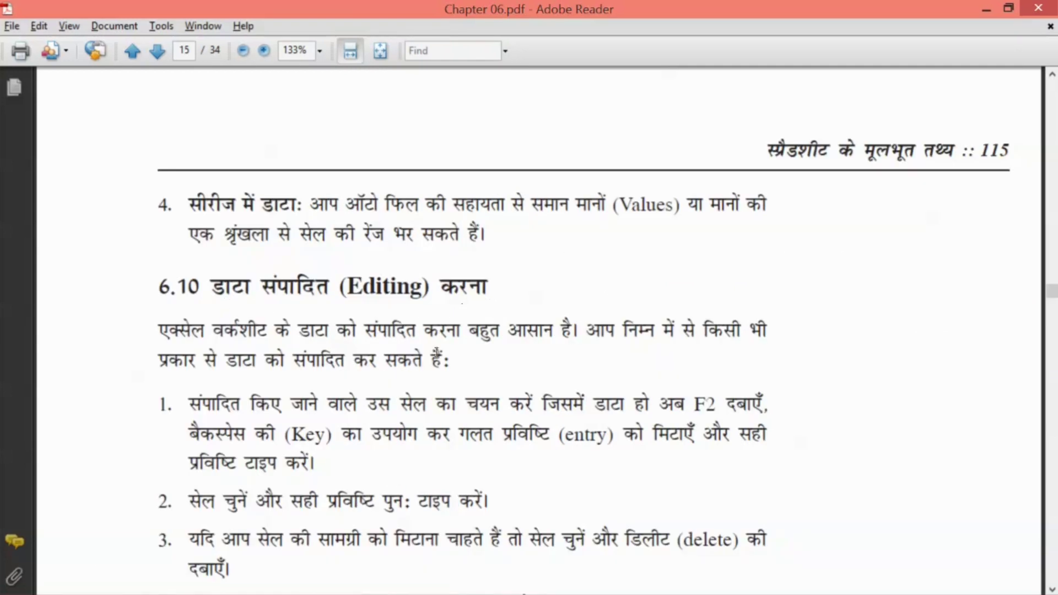
double_click(696, 404)
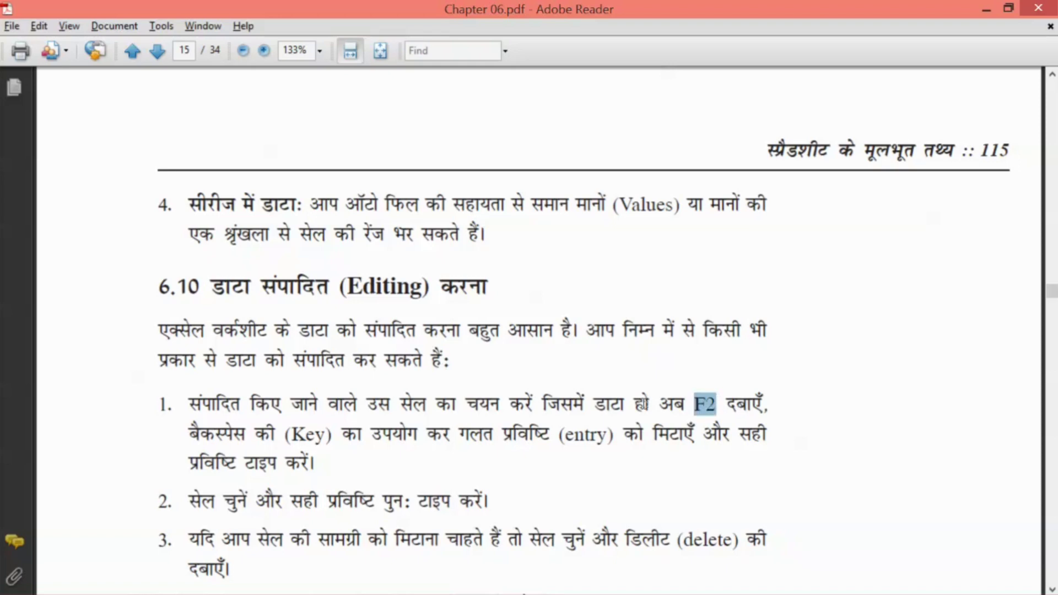
Step: Switch back to the workbook and enlarge the font of all cells in the Excel sheet to size 24
key("alt+Tab")
left_click(365, 258)
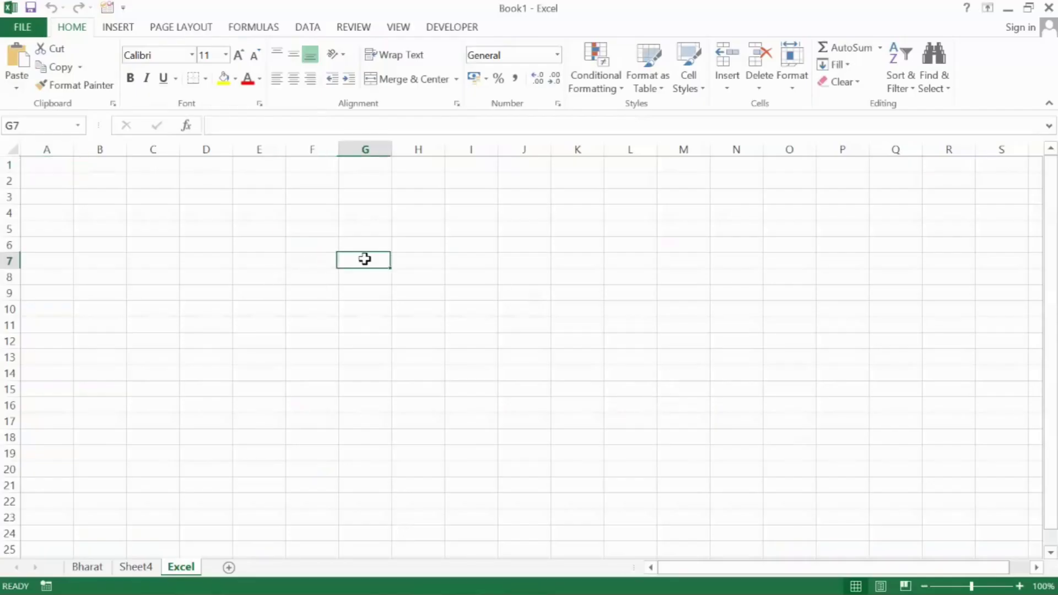
key("ctrl+a")
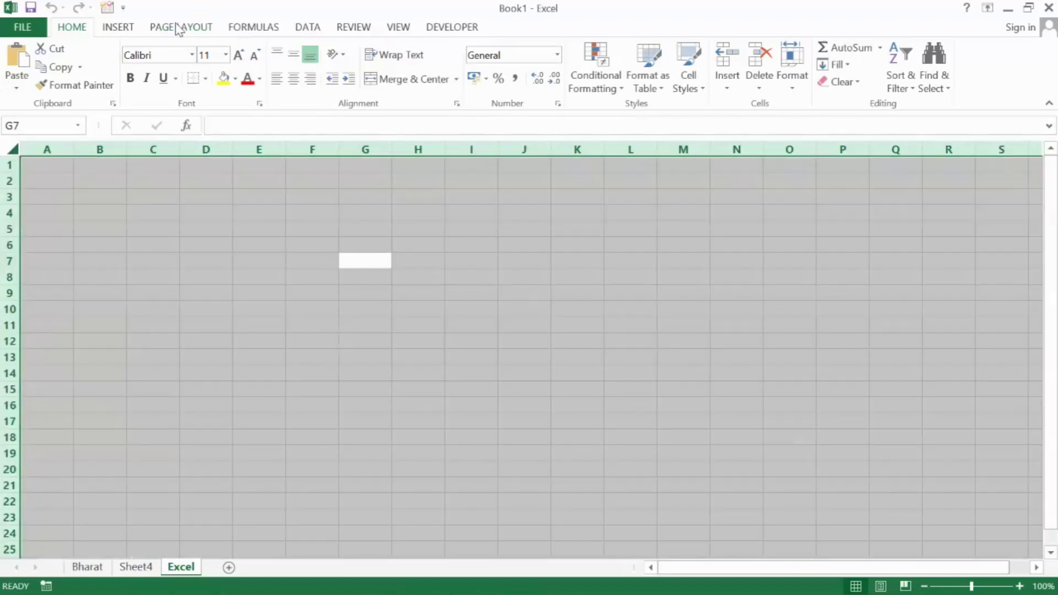
left_click(245, 59)
left_click(246, 60)
left_click(246, 59)
left_click(245, 59)
left_click(245, 60)
left_click(245, 60)
left_click(245, 59)
Step: Enter the deliberately misspelled text "Nme" in cell H5
left_click(430, 311)
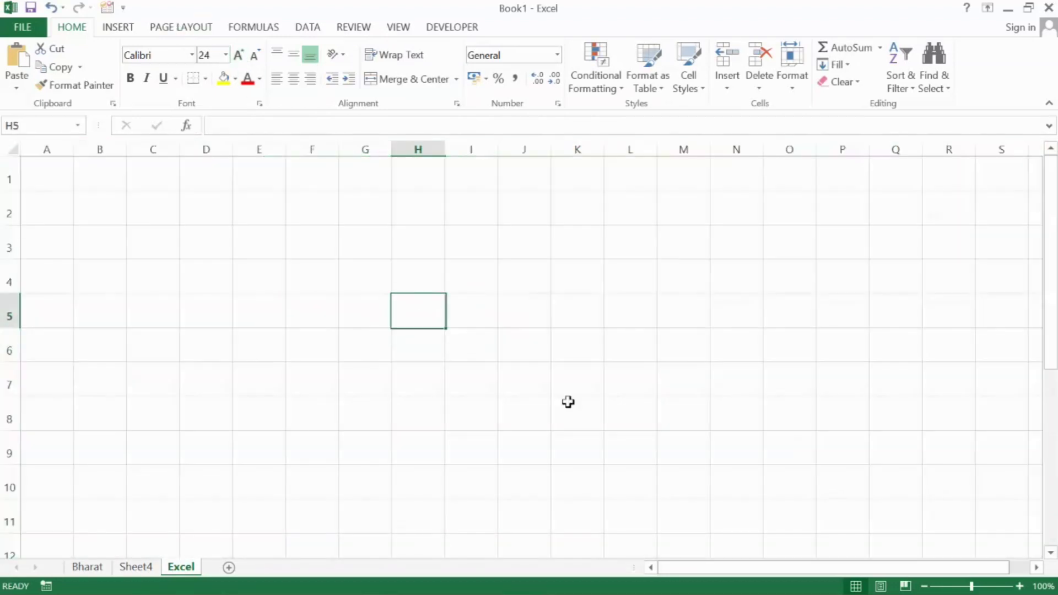
type("N")
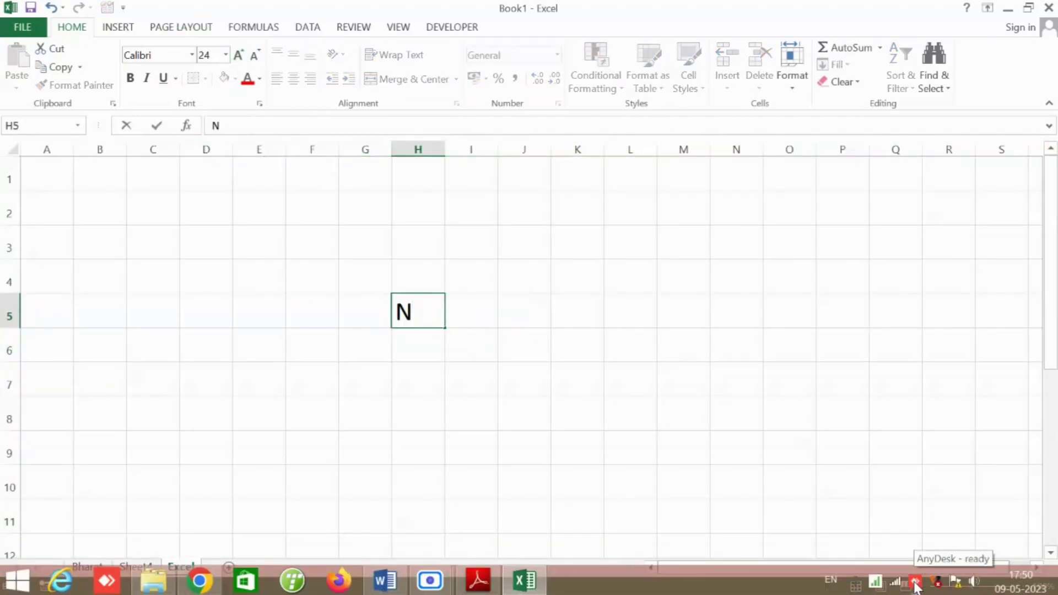
type("me")
key("Return")
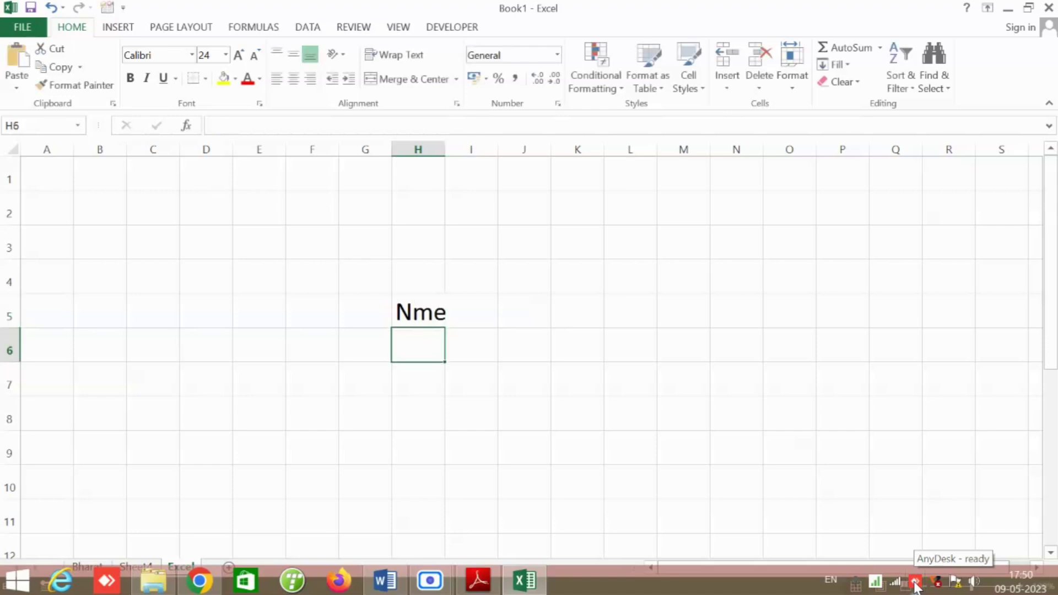
Step: Edit cell H5 in place, inserting the missing "a" after "N" so the text reads "Name"
left_click(442, 312)
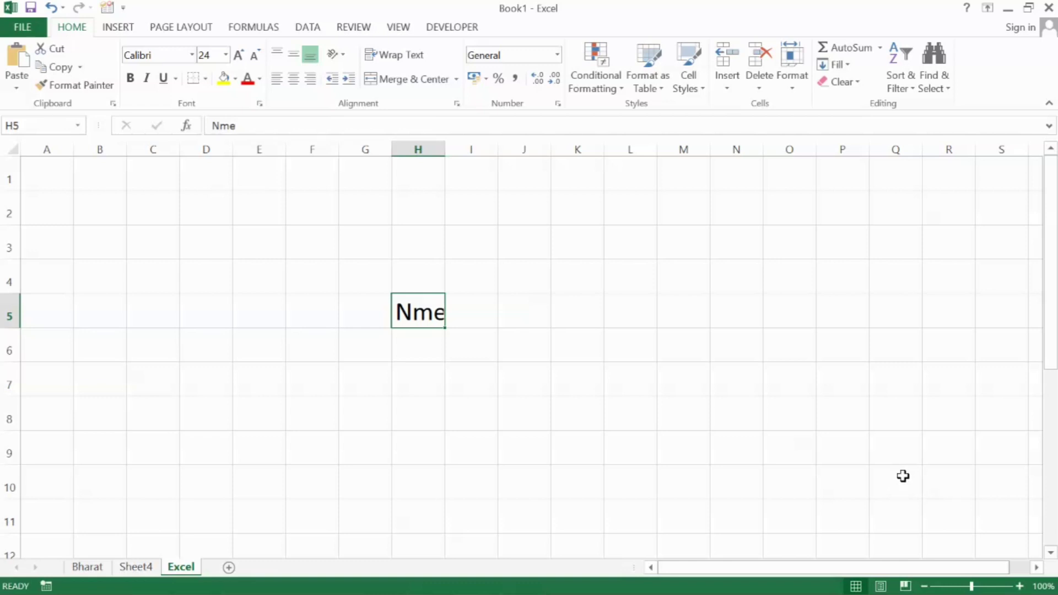
key("F2")
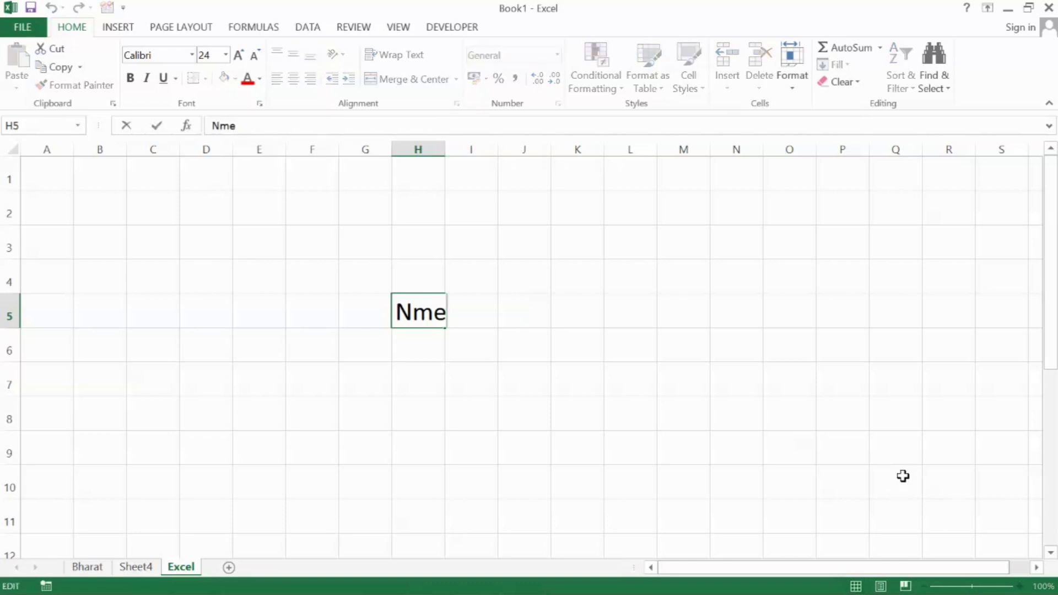
key("Left")
key("Left")
key("Left")
key("Right")
type("a")
key("Return")
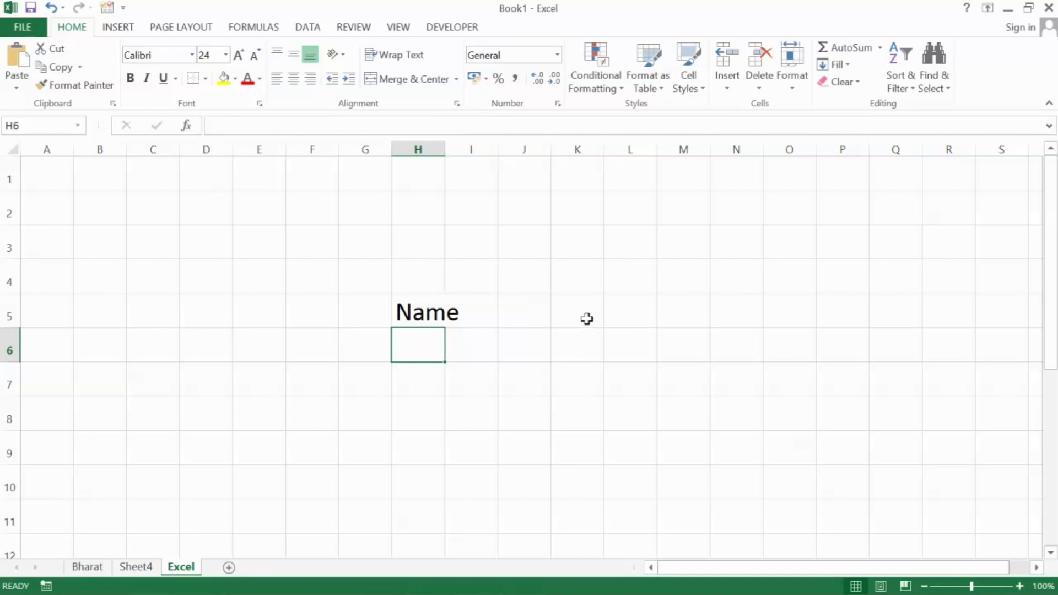
Step: Enter the incomplete text "Clas" in cell K6
left_click(584, 344)
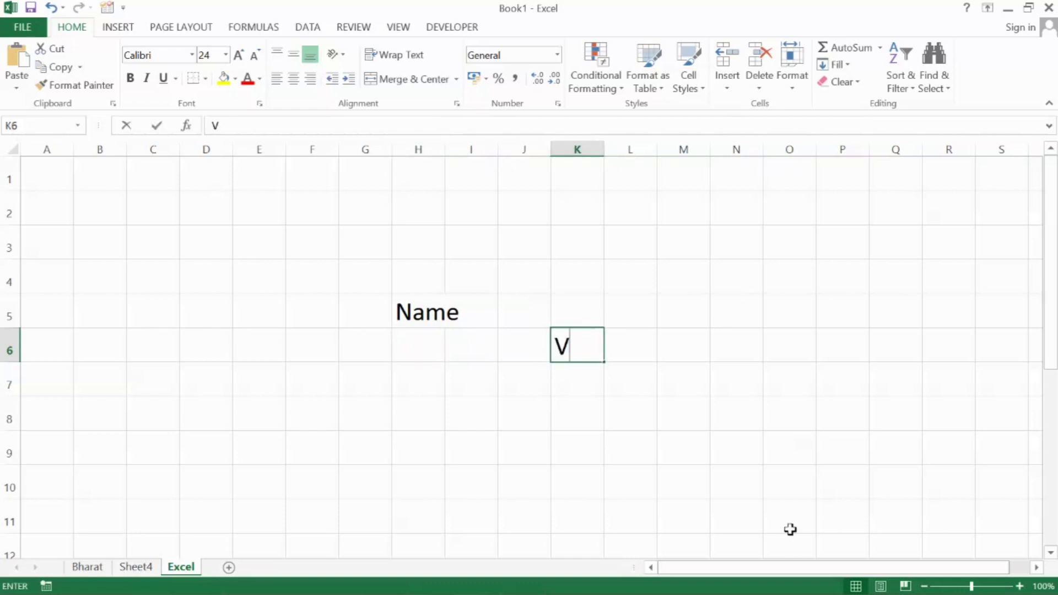
type("V")
key("BackSpace")
type("Clas")
key("Return")
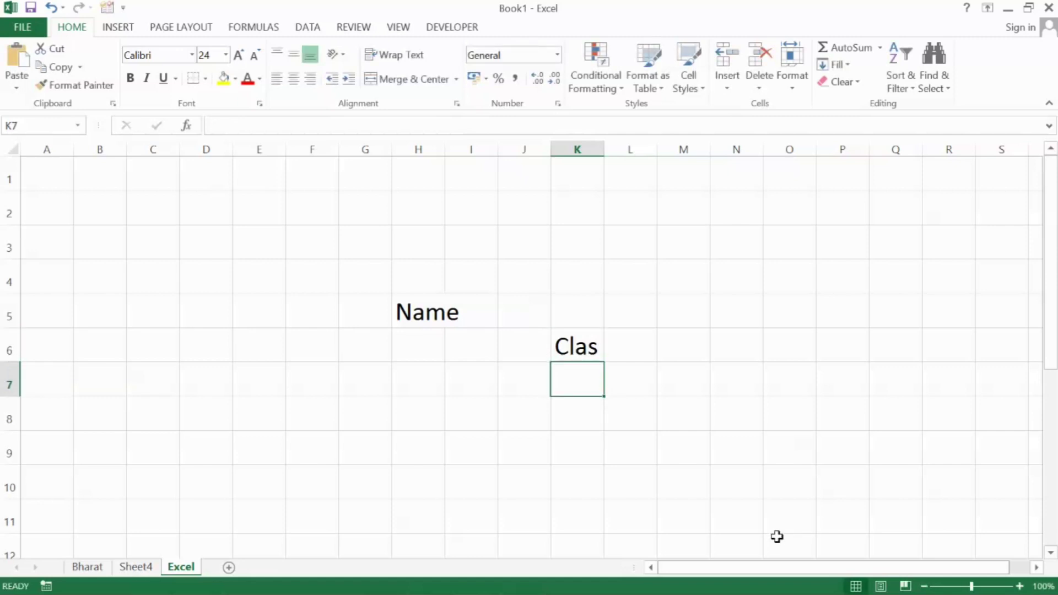
Step: Correct cell K6 by overwriting its whole content with "Class"
left_click(590, 342)
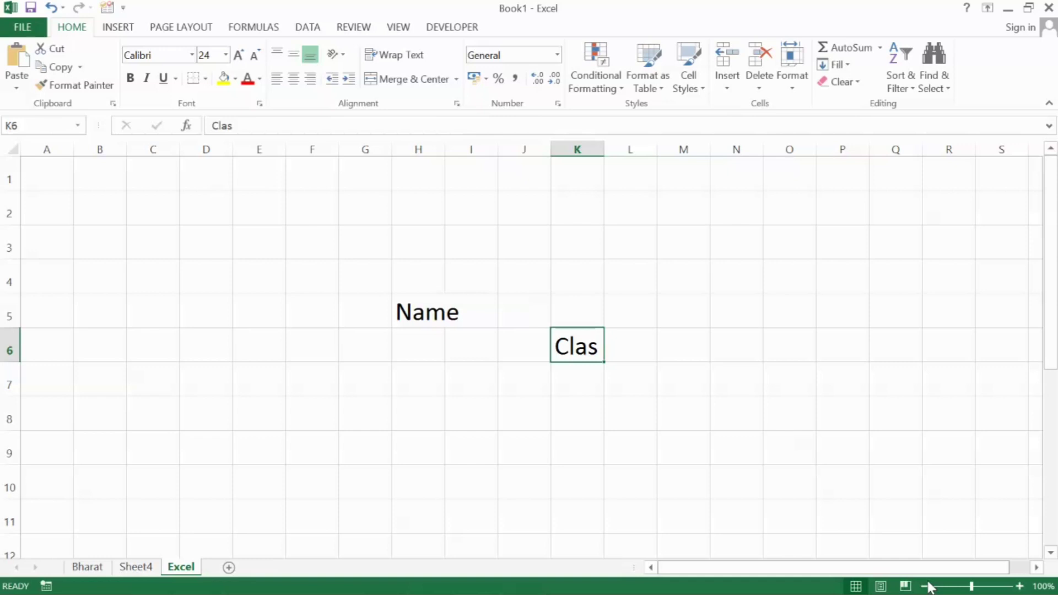
type("C")
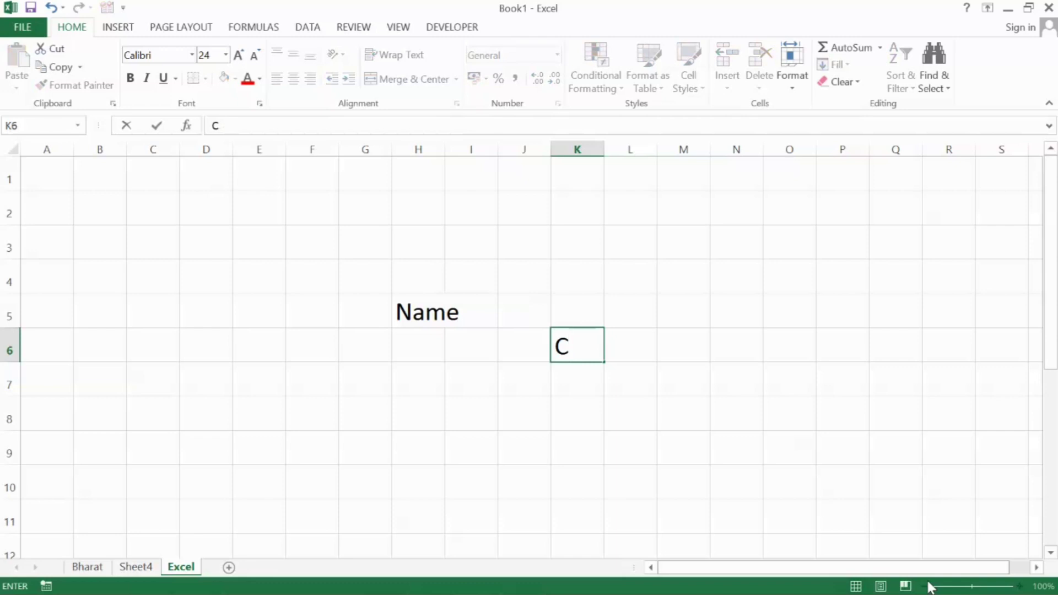
type("lass")
key("Return")
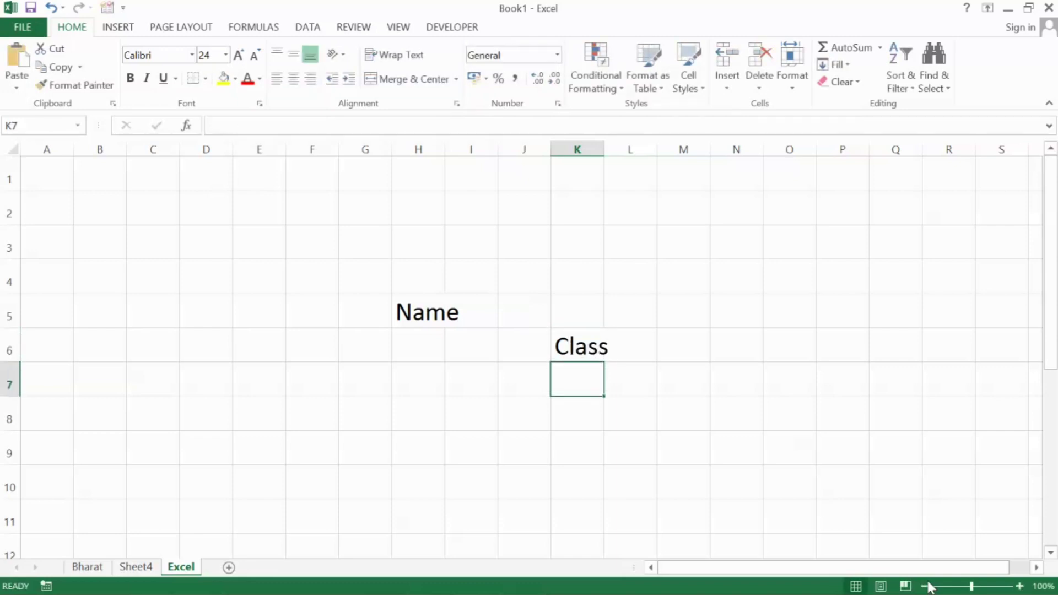
Step: Consult the Chapter 06 PDF, return to the workbook, and AutoFit column H to its "Name" entry
left_click(424, 314)
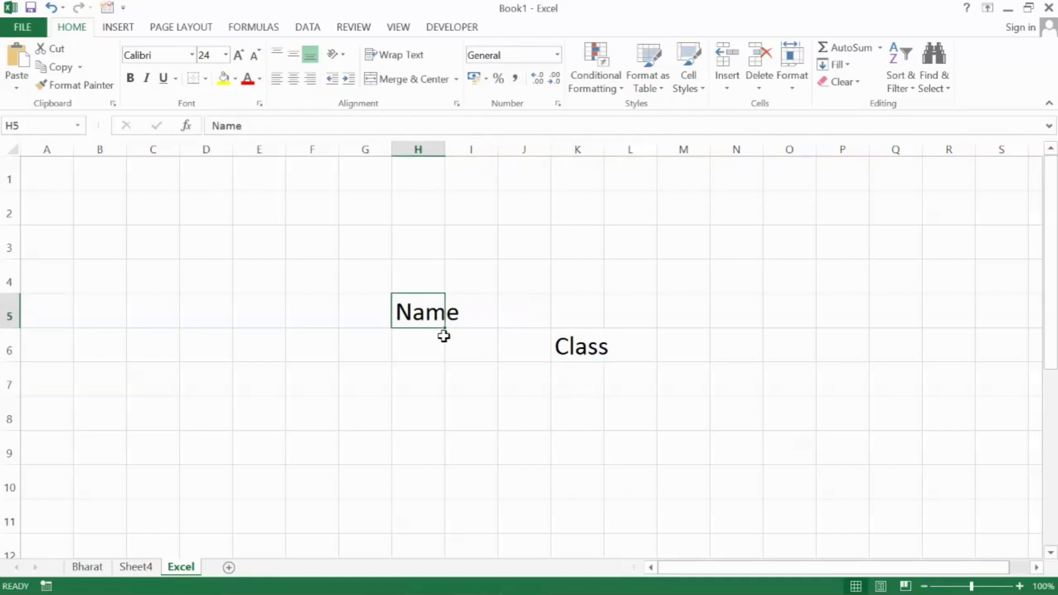
key("alt+Tab")
left_click(153, 213)
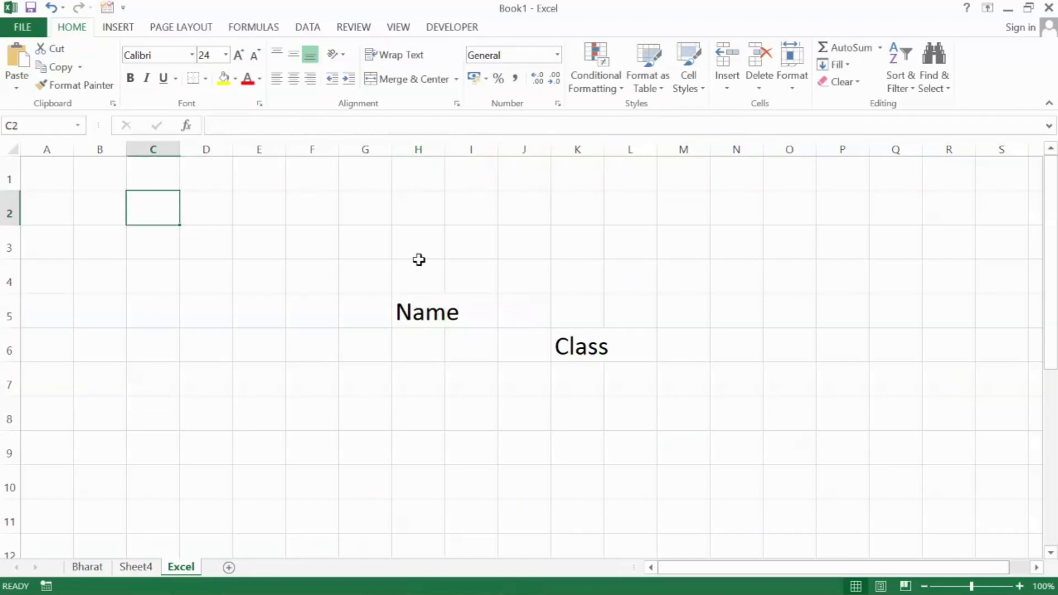
double_click(444, 149)
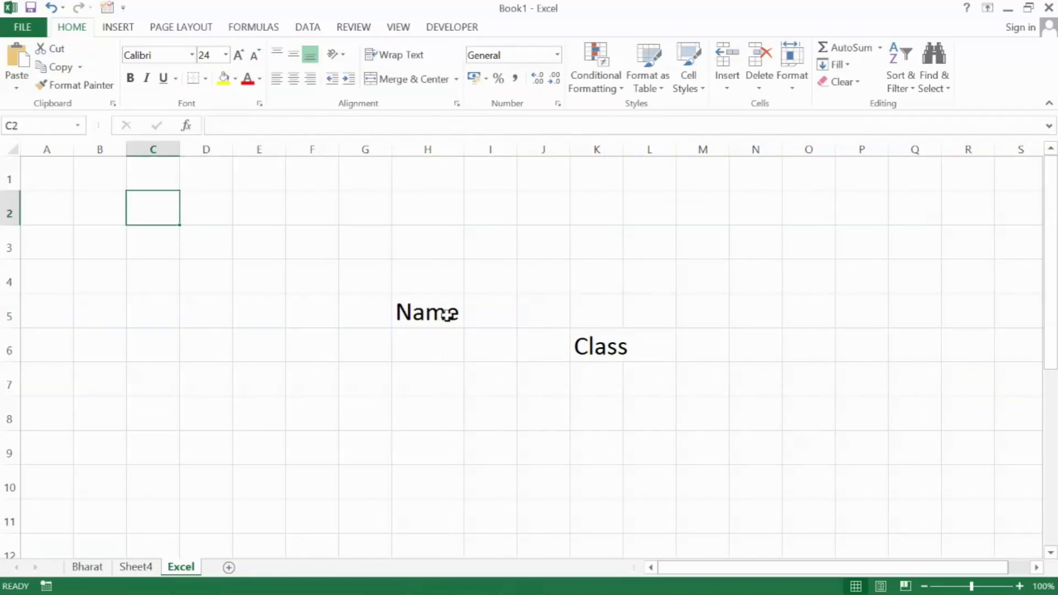
Step: Enter "Father's Name" in cell I5, beside the "Name" heading
left_click(486, 312)
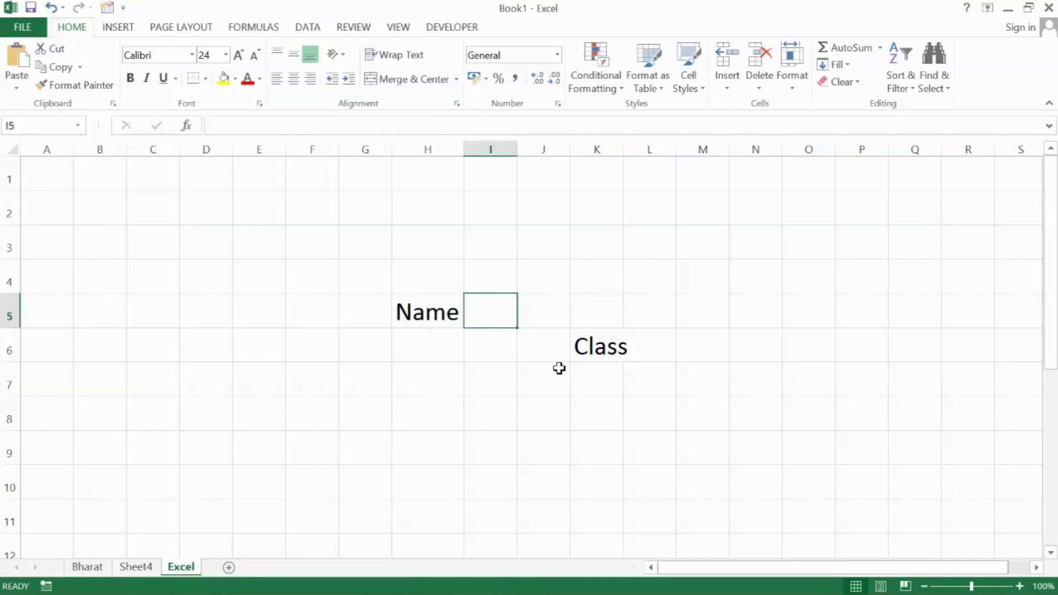
type("Fa")
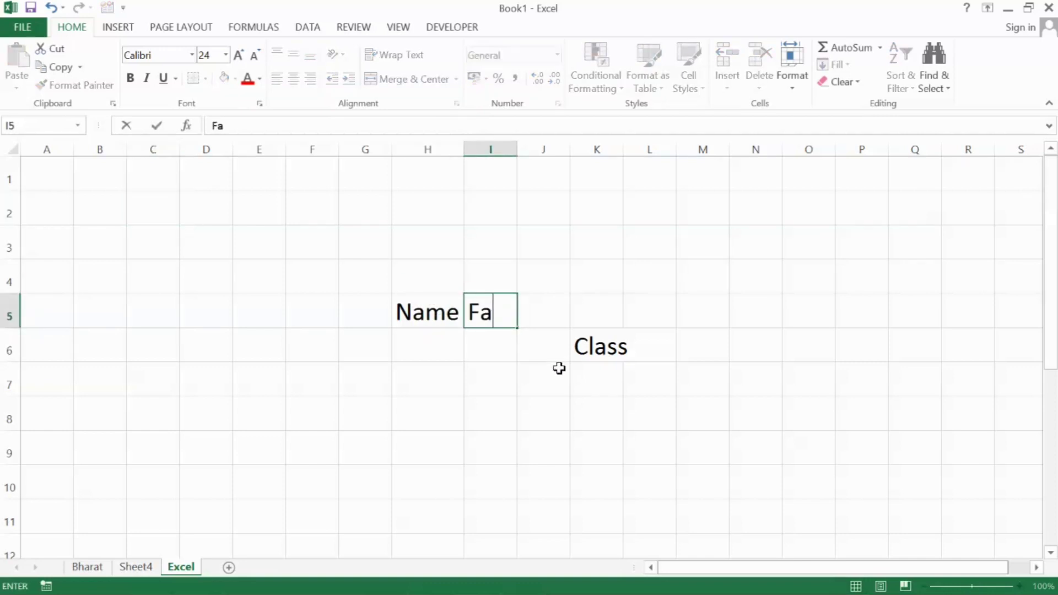
type("ther's Name")
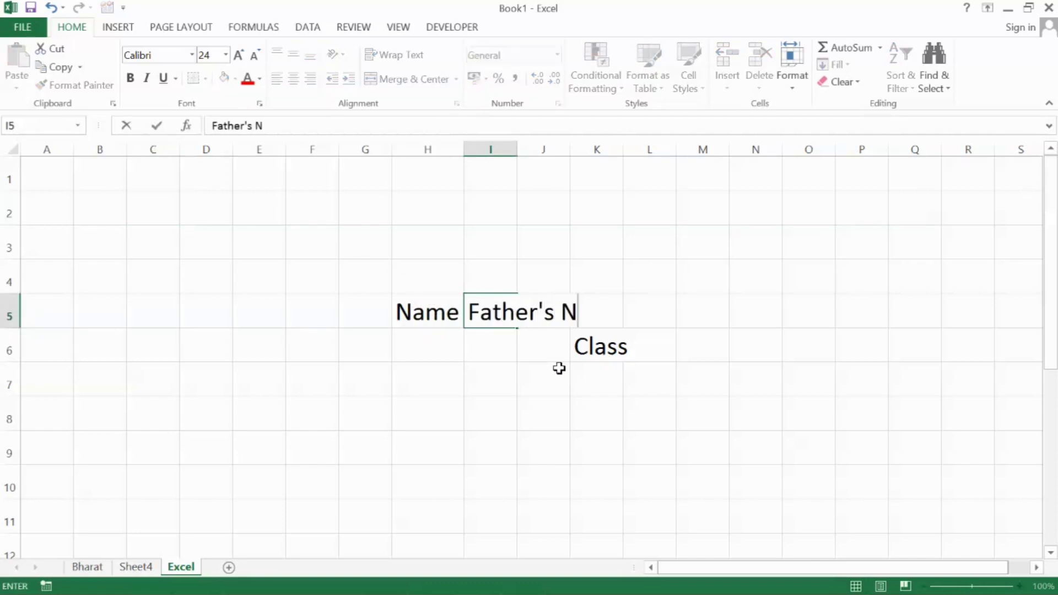
key("Return")
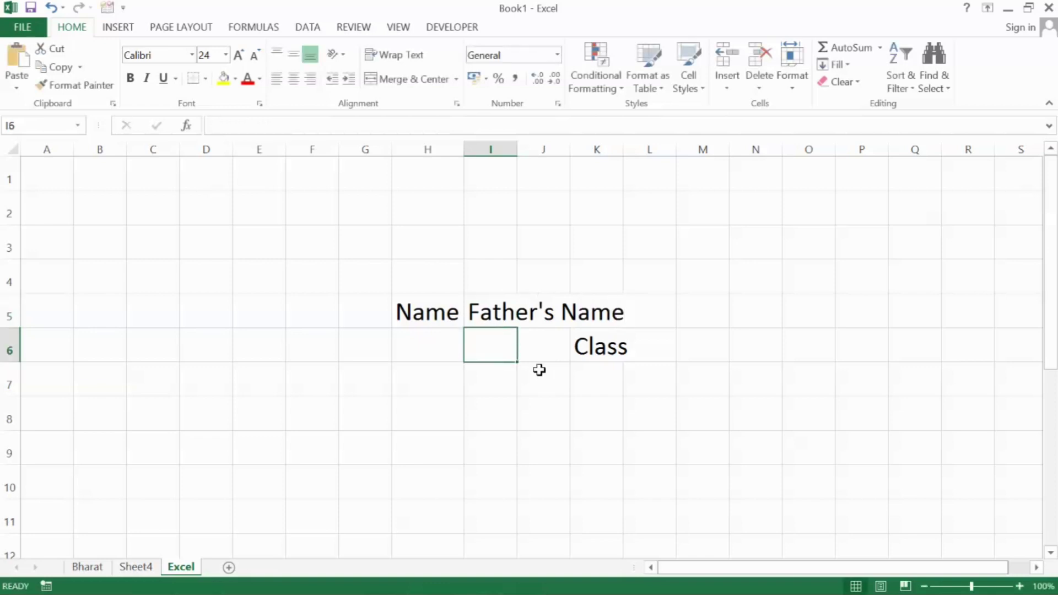
Step: AutoFit column I to its "Father's Name" entry and select cell I5
double_click(517, 149)
left_click(460, 309)
left_click(530, 307)
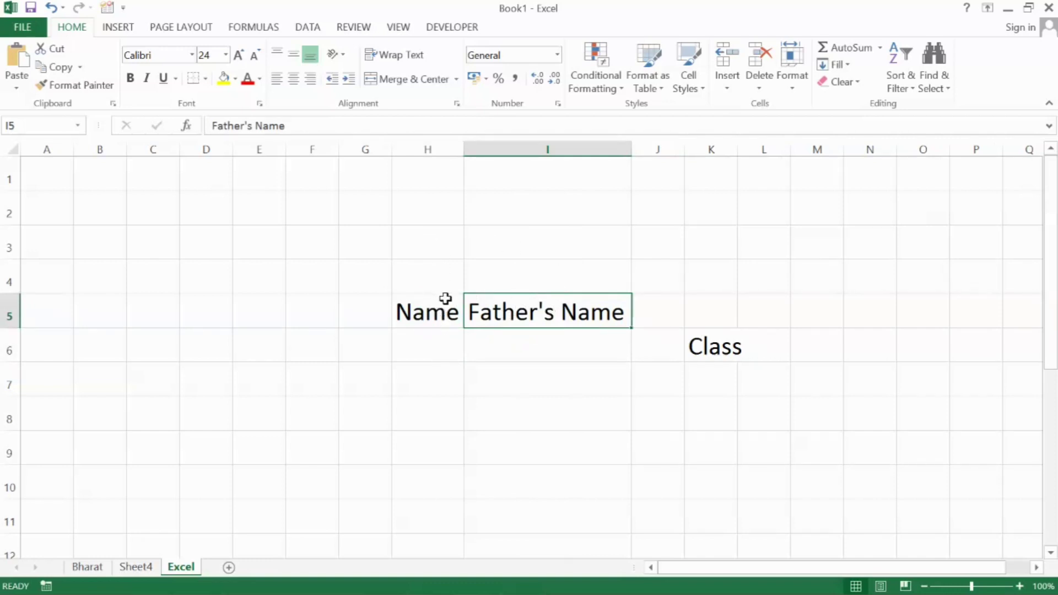
Step: Insert a new column between "Name" and "Father's Name", and select its empty cell in row 5
left_click(519, 210)
left_click(521, 275)
left_click(551, 380)
left_click(556, 402)
left_click(531, 275)
left_click(552, 143)
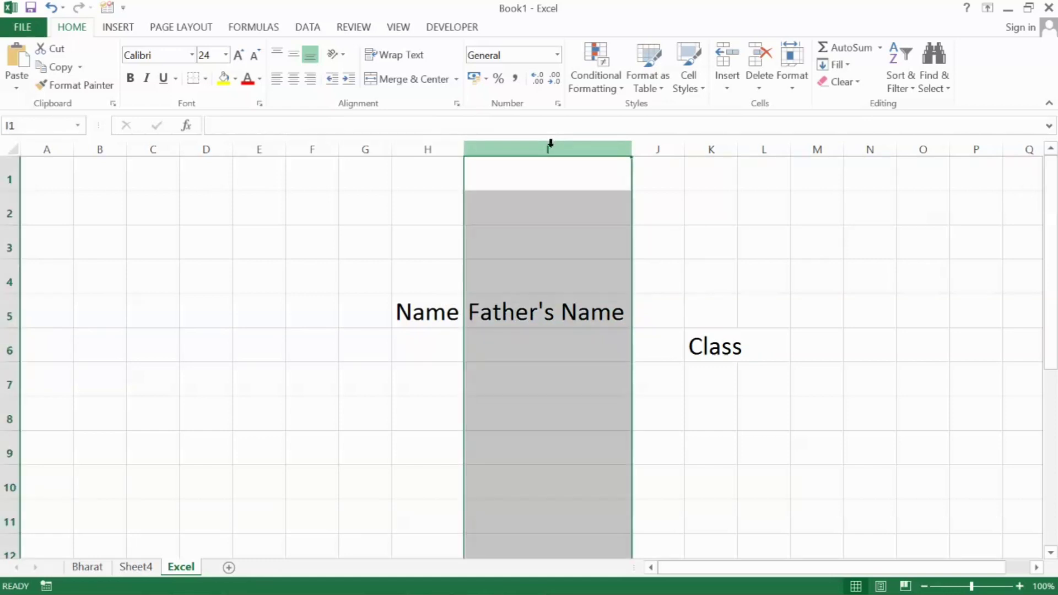
right_click(550, 145)
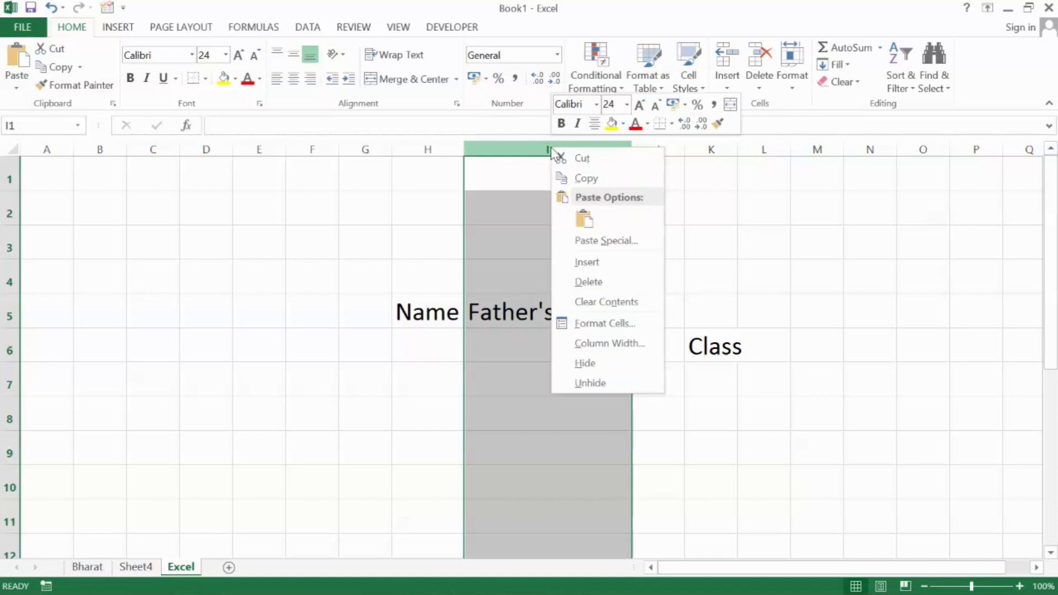
left_click(586, 262)
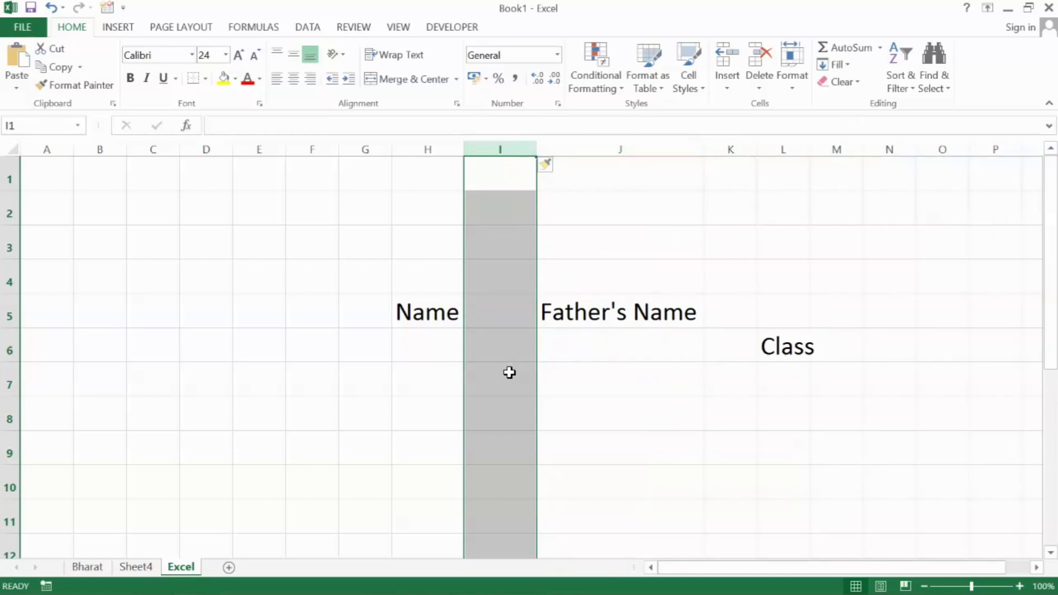
left_click(588, 373)
left_click(494, 313)
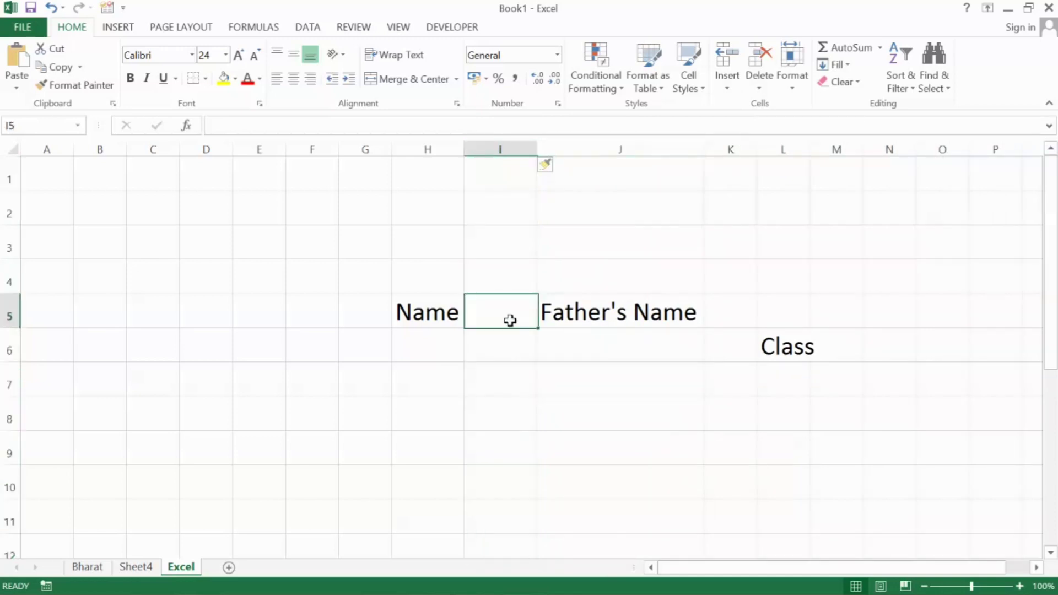
Step: Enter "Class" in cell I5, between the "Name" and "Father's Name" headings
type("Class")
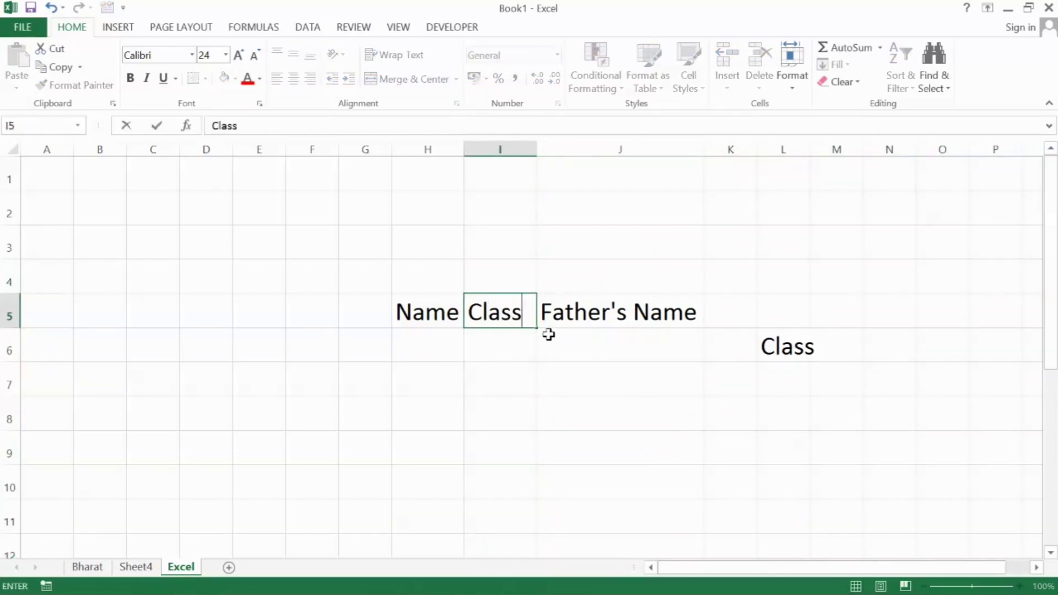
key("Return")
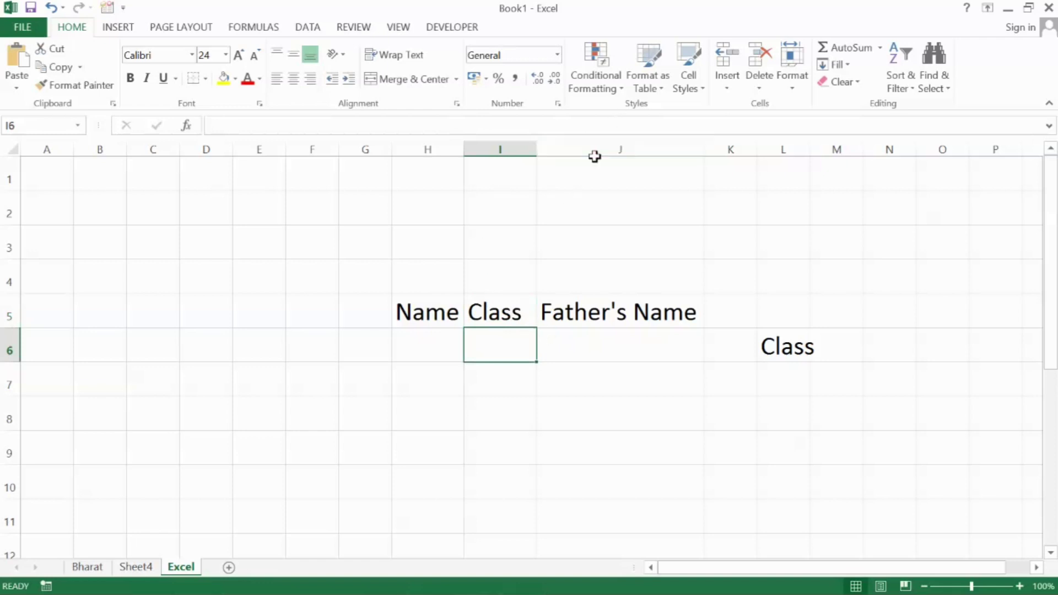
left_click(587, 258)
left_click(590, 221)
left_click(582, 314)
left_click(588, 355)
left_click(589, 309)
left_click(592, 263)
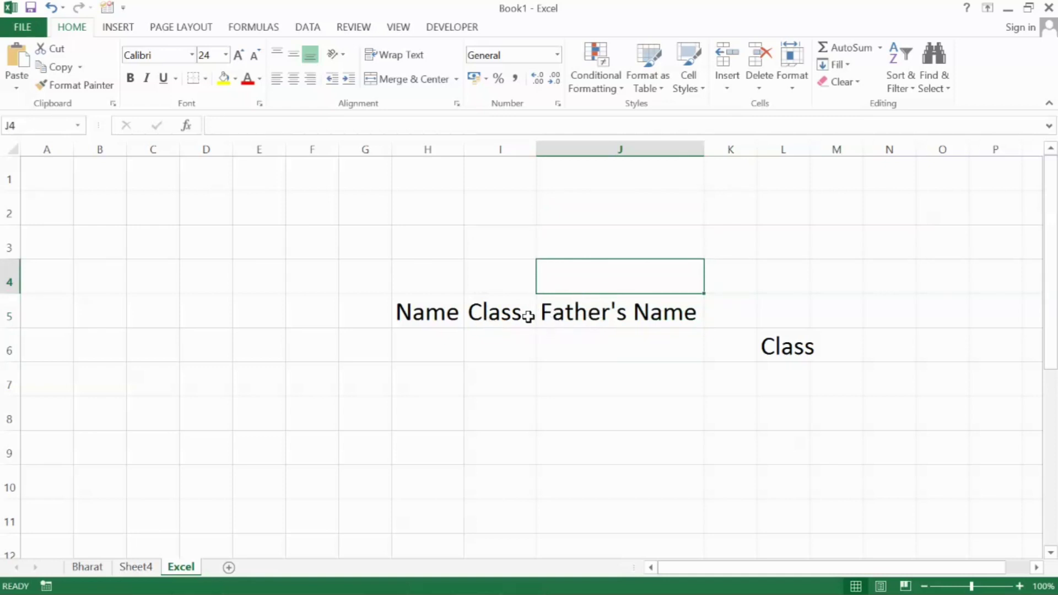
left_click(590, 356)
left_click(586, 274)
left_click(589, 314)
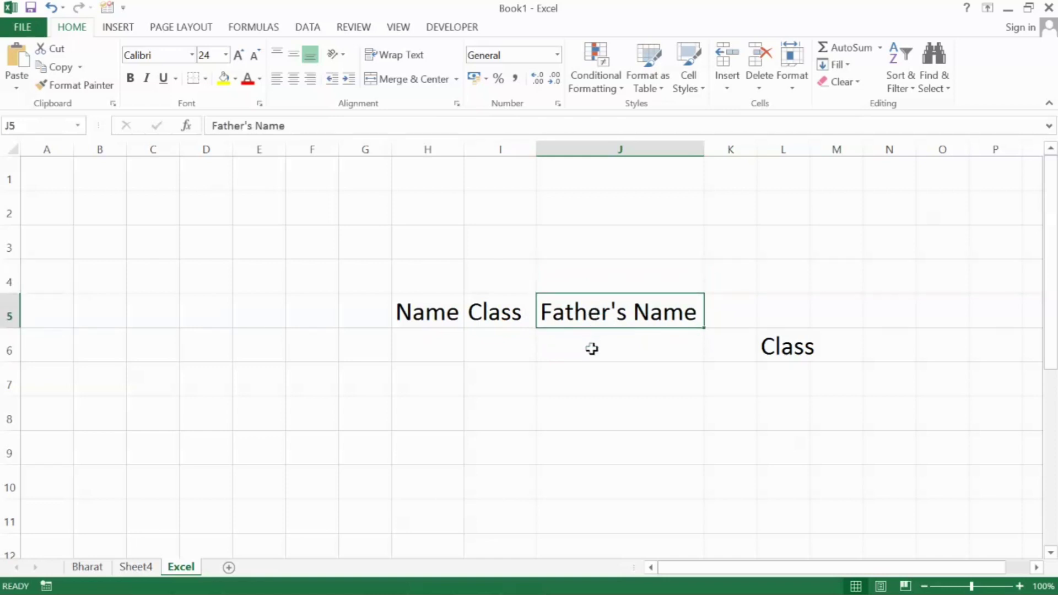
Step: Insert an entire column before the "Father's Name" column, starting from cell J6
left_click(593, 347)
right_click(595, 341)
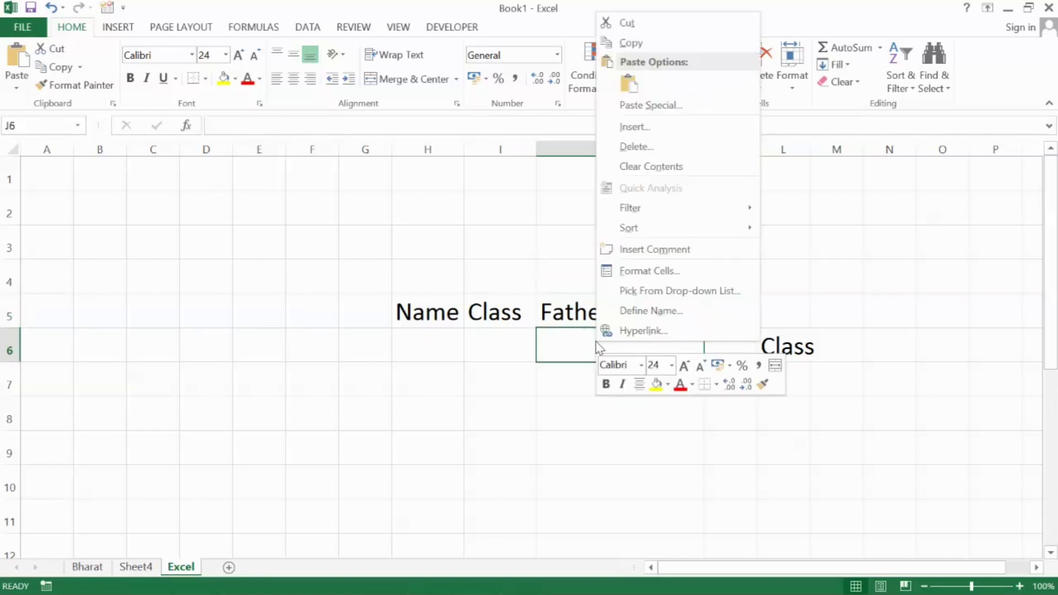
left_click(636, 131)
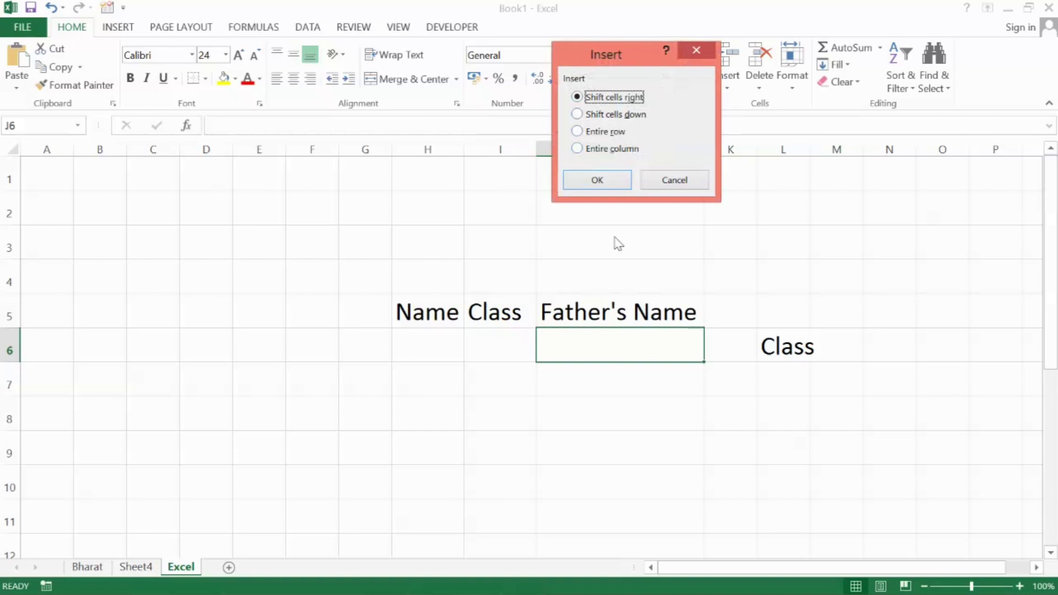
left_click(576, 150)
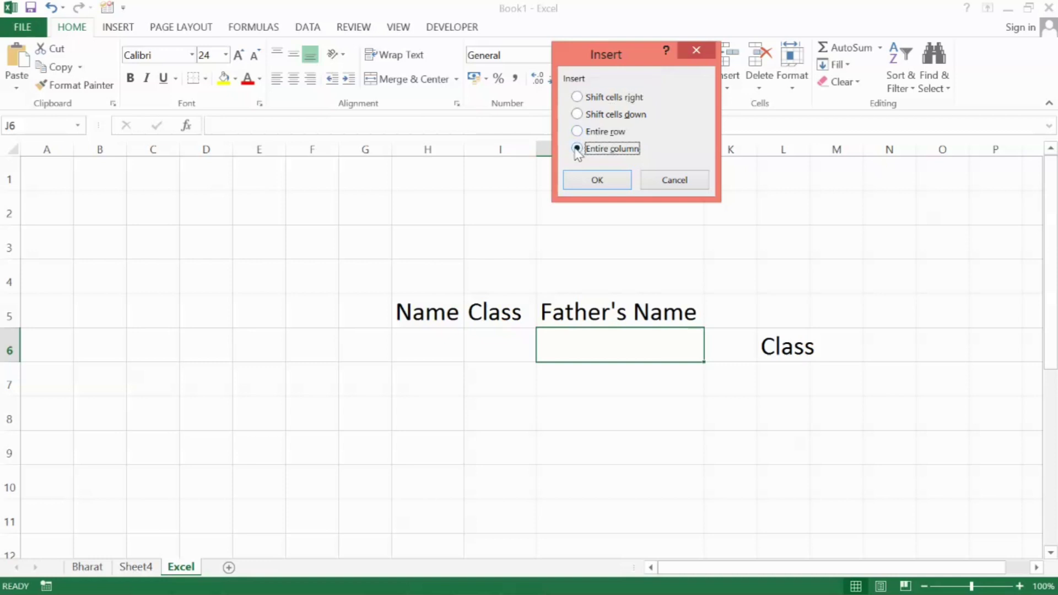
left_click(597, 181)
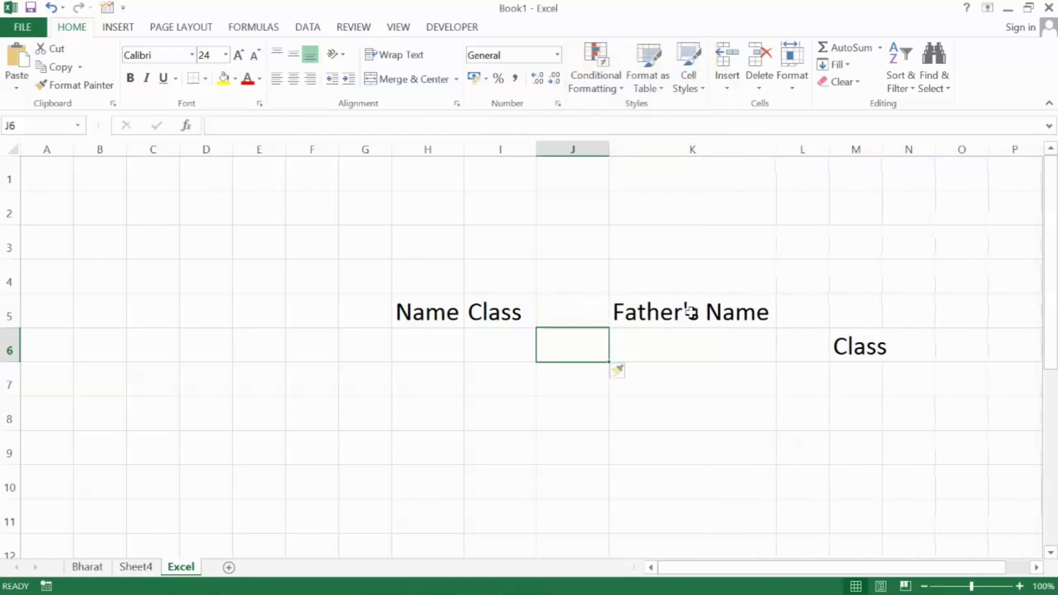
Step: Enter "Roll No" in cell J5 of the new column and AutoFit column J to it
left_click(566, 311)
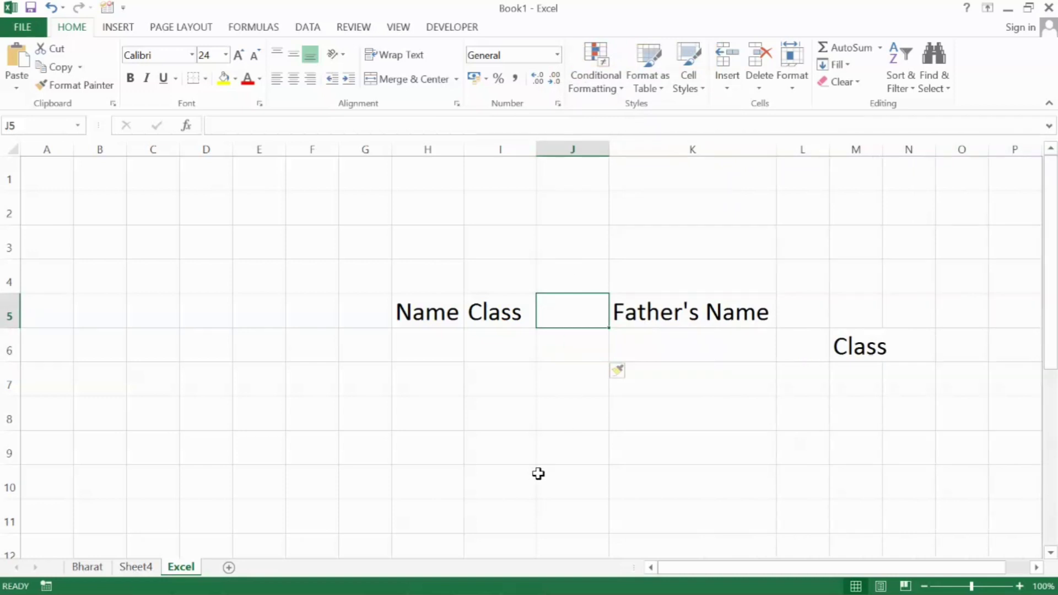
type("oll")
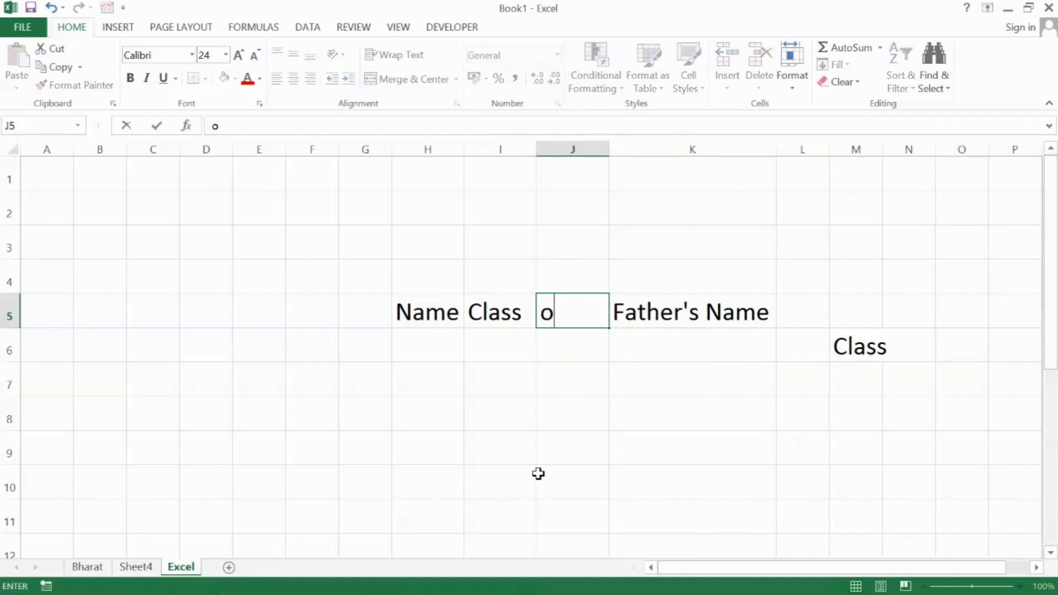
key("BackSpace")
key("BackSpace")
key("BackSpace")
type("Roll No")
key("Return")
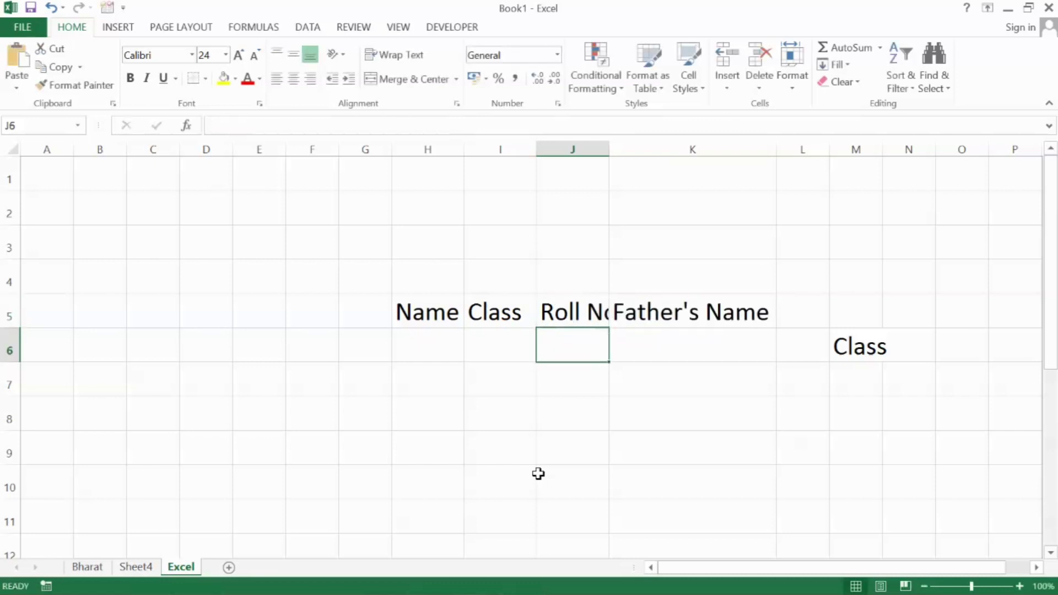
double_click(606, 149)
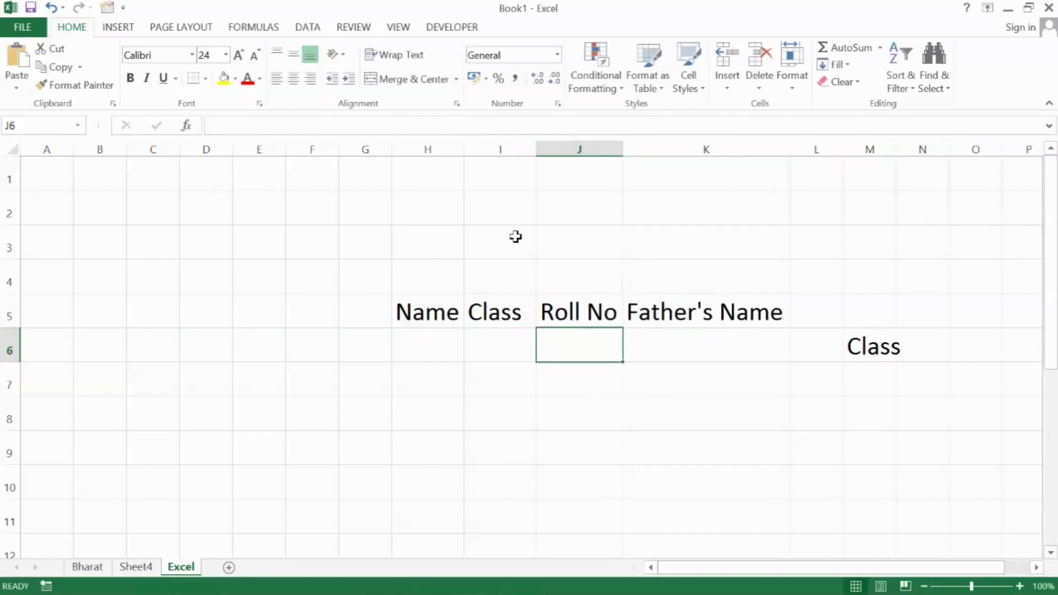
Step: Delete column I, which holds the "Class" heading, and select the "Father's Name" cell
right_click(504, 148)
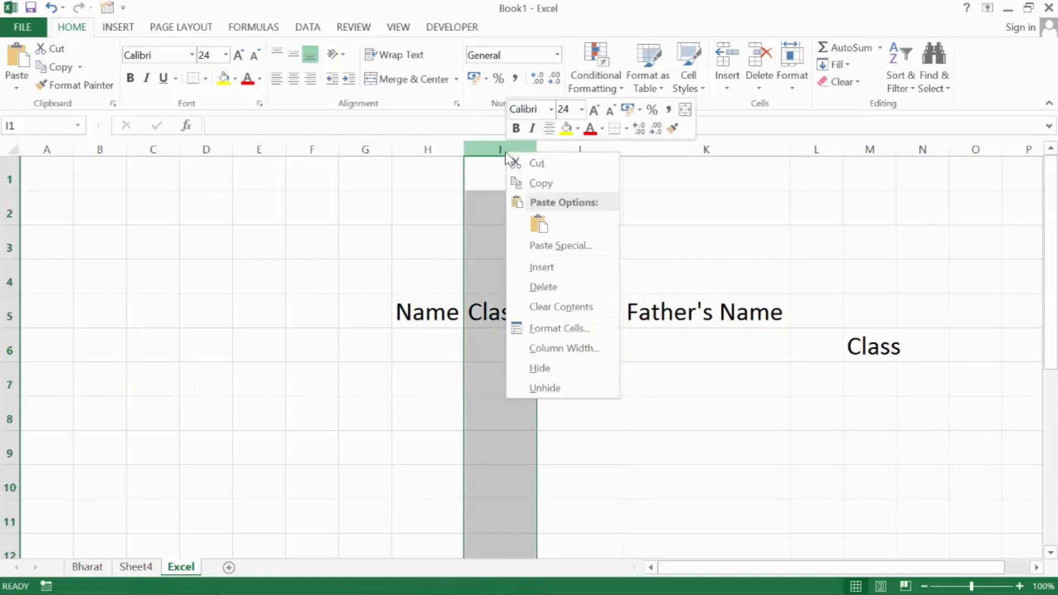
left_click(564, 288)
left_click(607, 314)
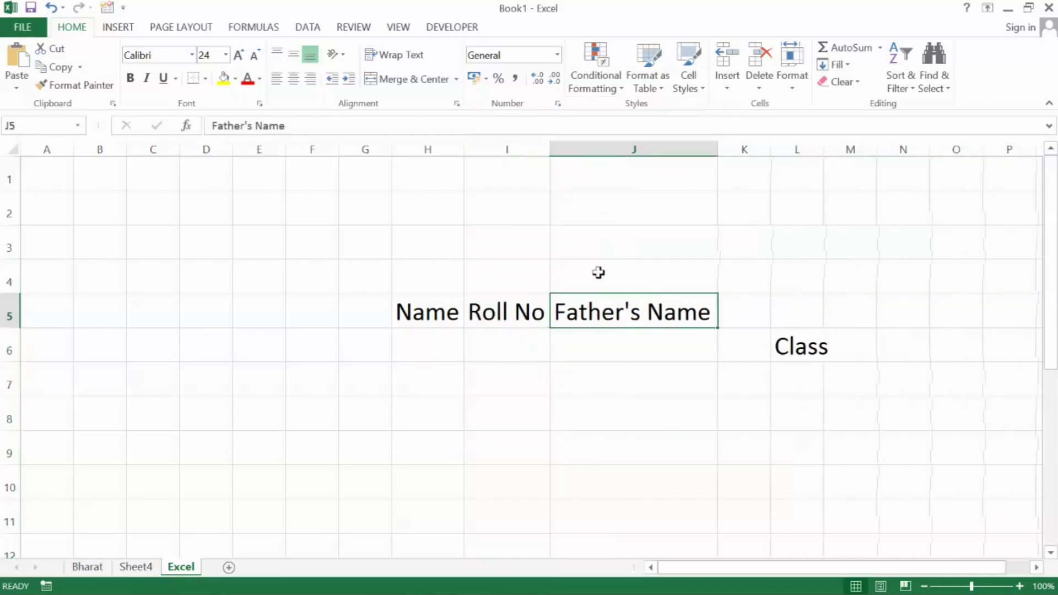
Step: Delete the entire "Father's Name" column, starting from cell J4
left_click(623, 343)
left_click(632, 309)
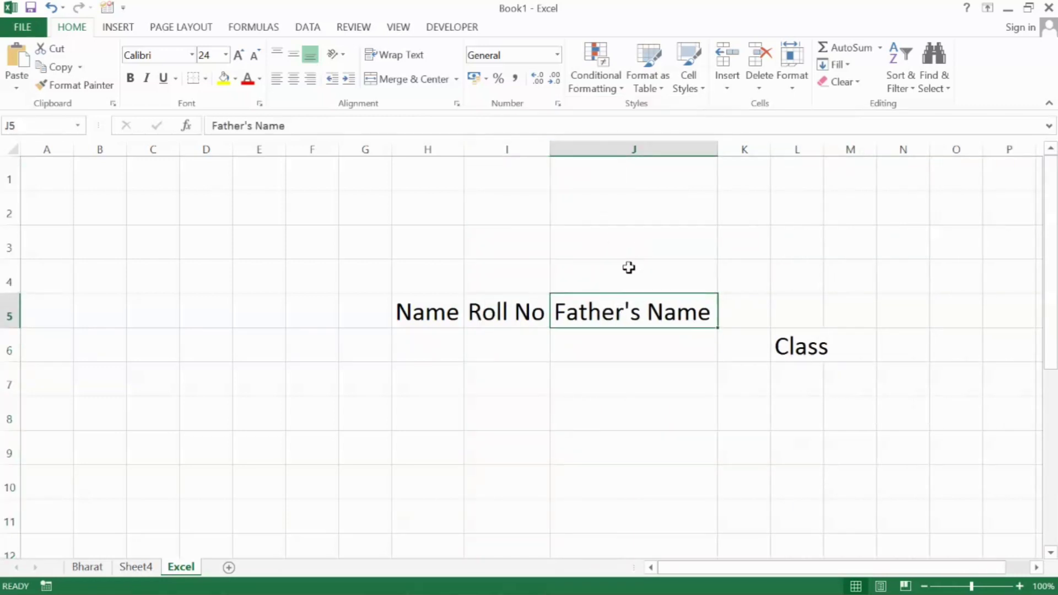
right_click(630, 267)
left_click(666, 398)
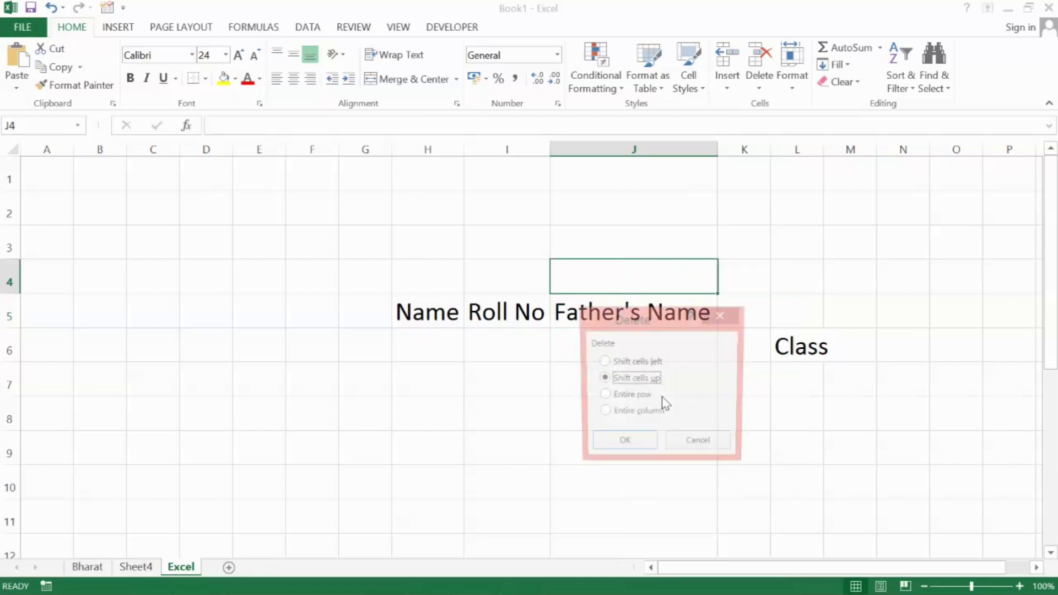
left_click_drag(624, 325, 632, 216)
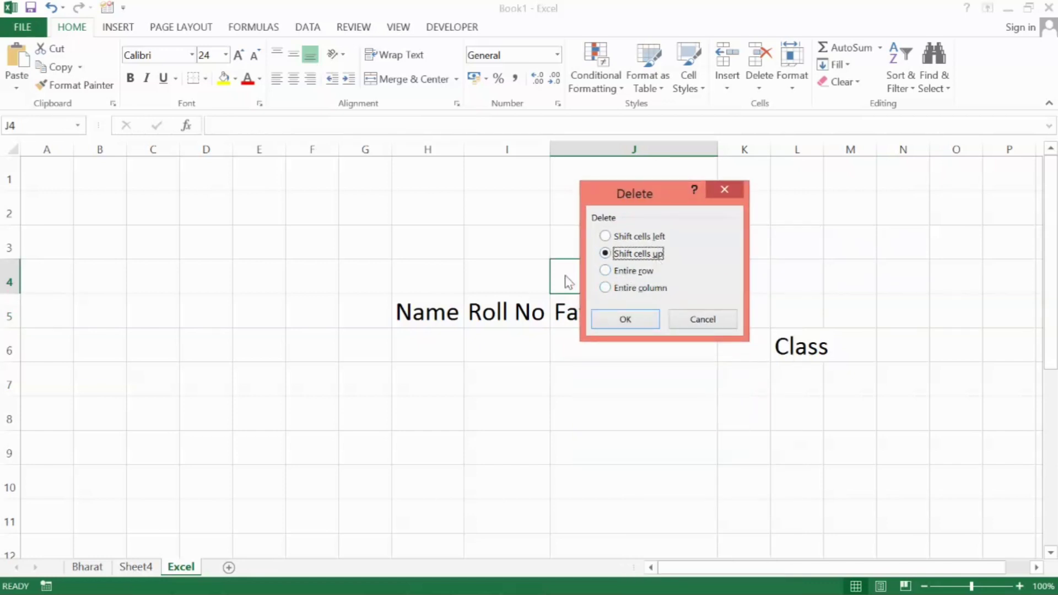
left_click(655, 289)
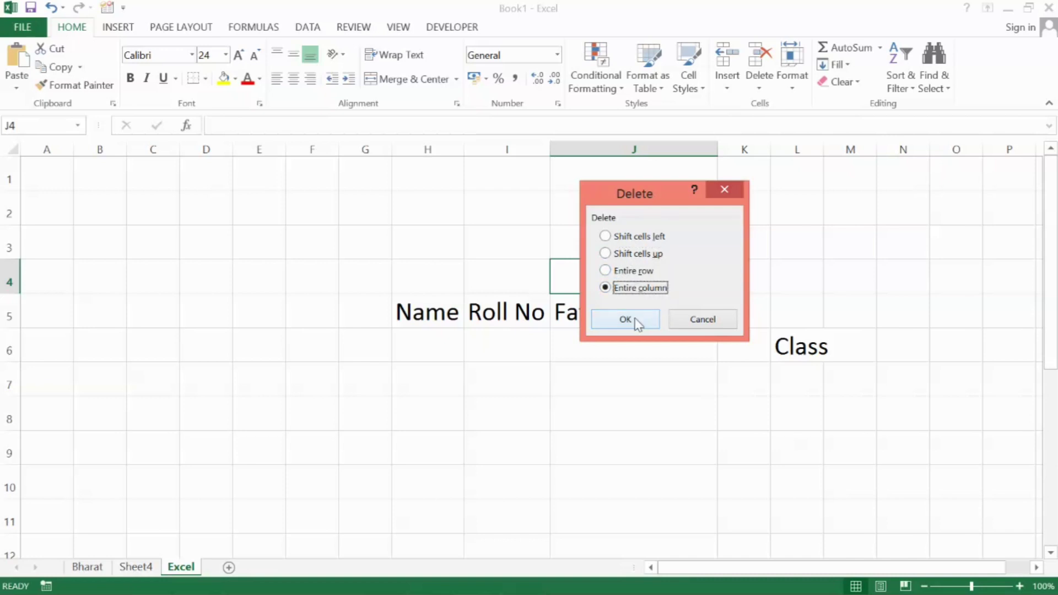
left_click(627, 321)
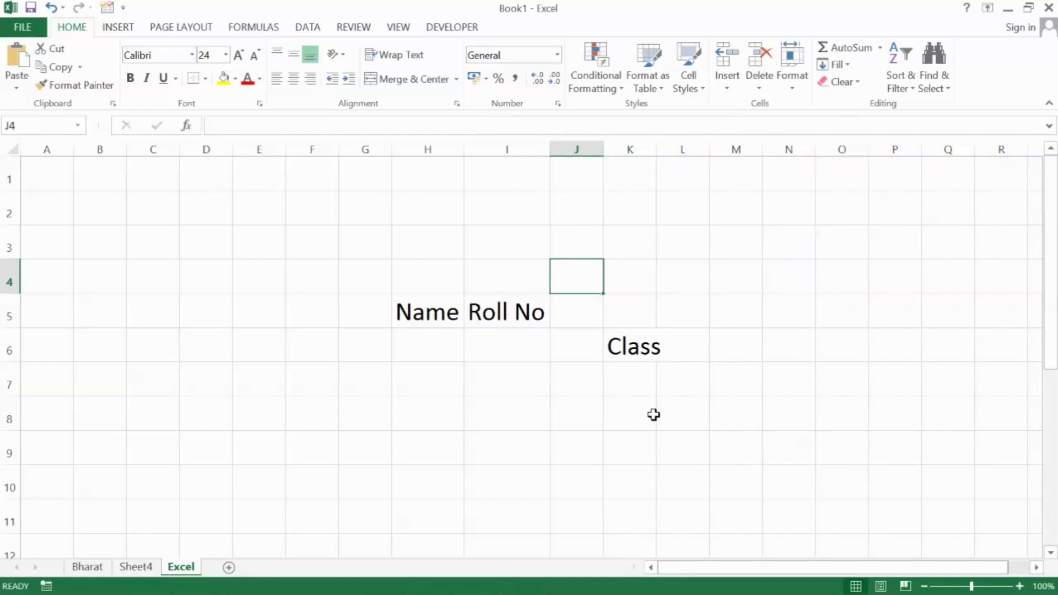
Step: Enter the filler text "rtfyh" in cell F6 and "tryrt" in cell H6, then select cell I6
left_click(487, 357)
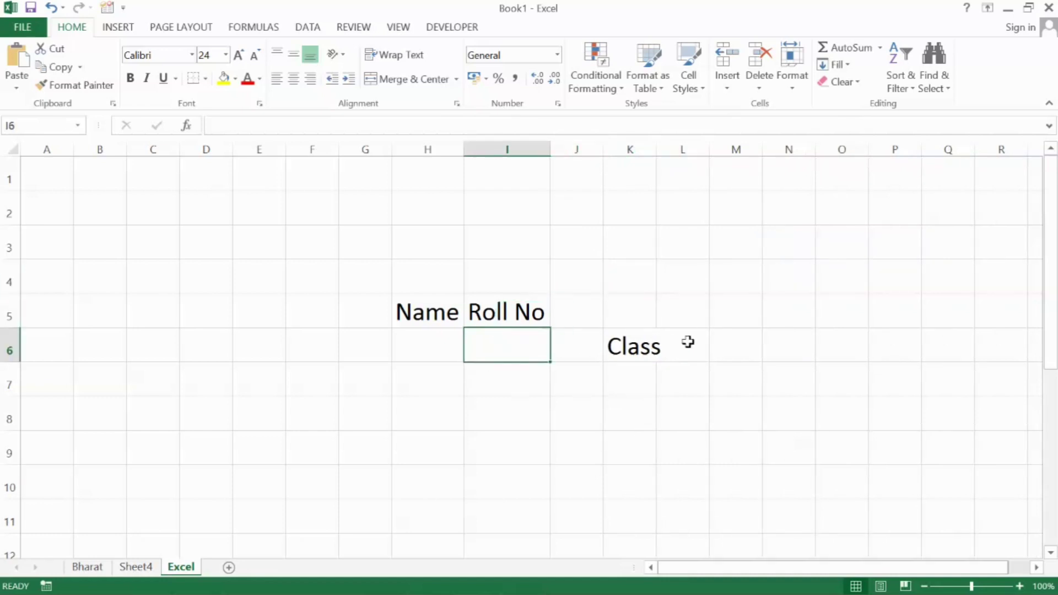
left_click_drag(336, 349, 756, 345)
left_click(338, 361)
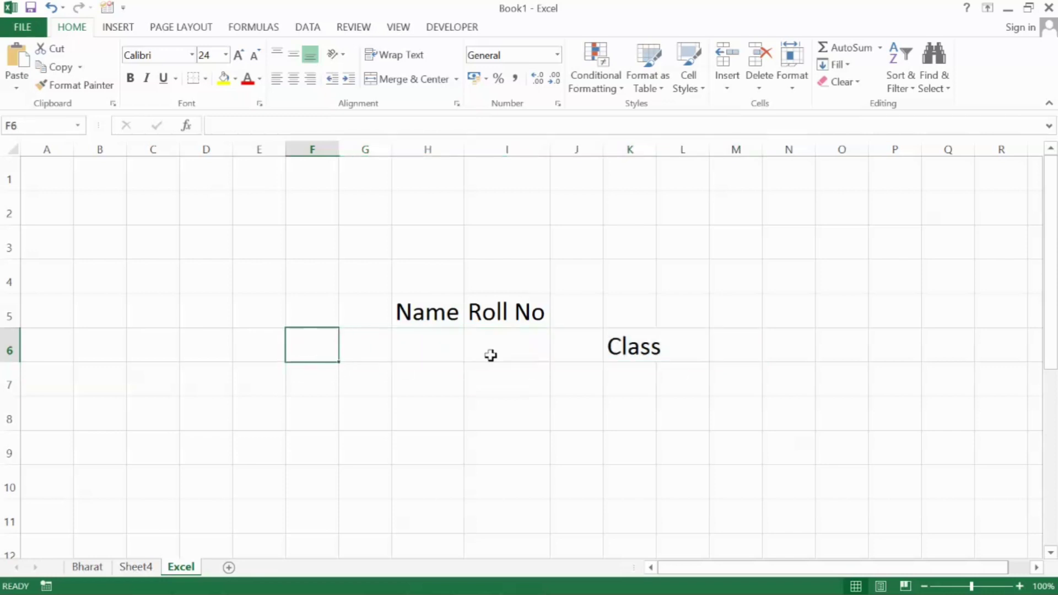
type("rtfyh")
left_click(448, 351)
type("tryrt")
left_click(519, 351)
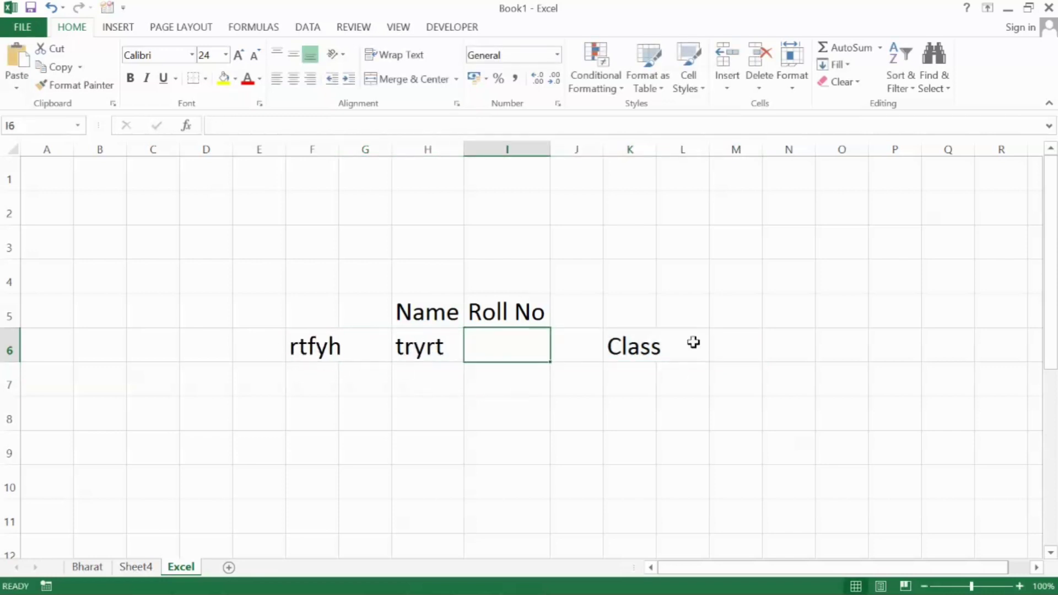
Step: Delete the entire row 6, starting from cell I6
right_click(506, 350)
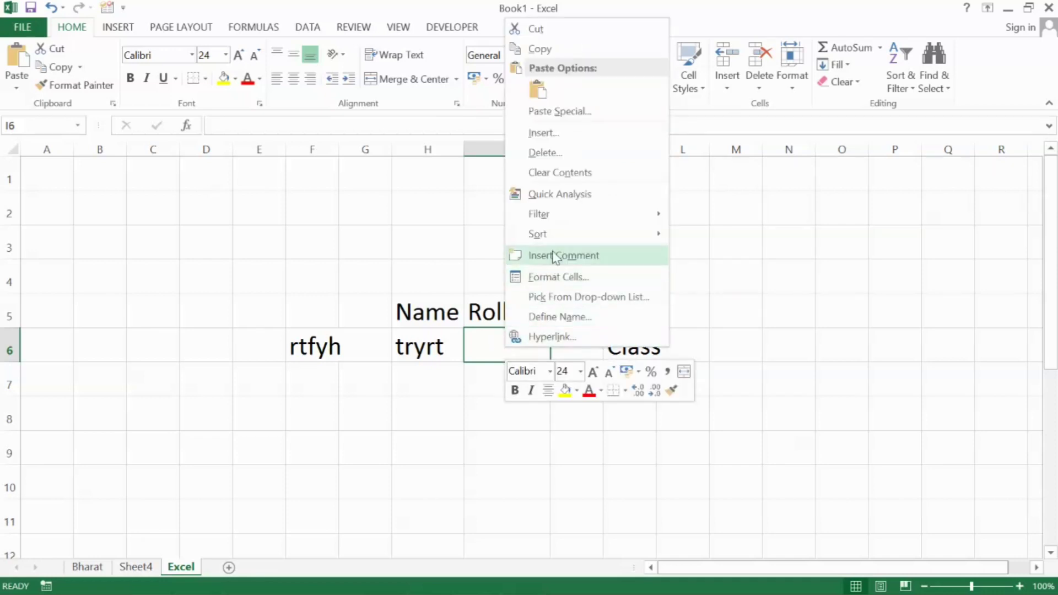
left_click(544, 154)
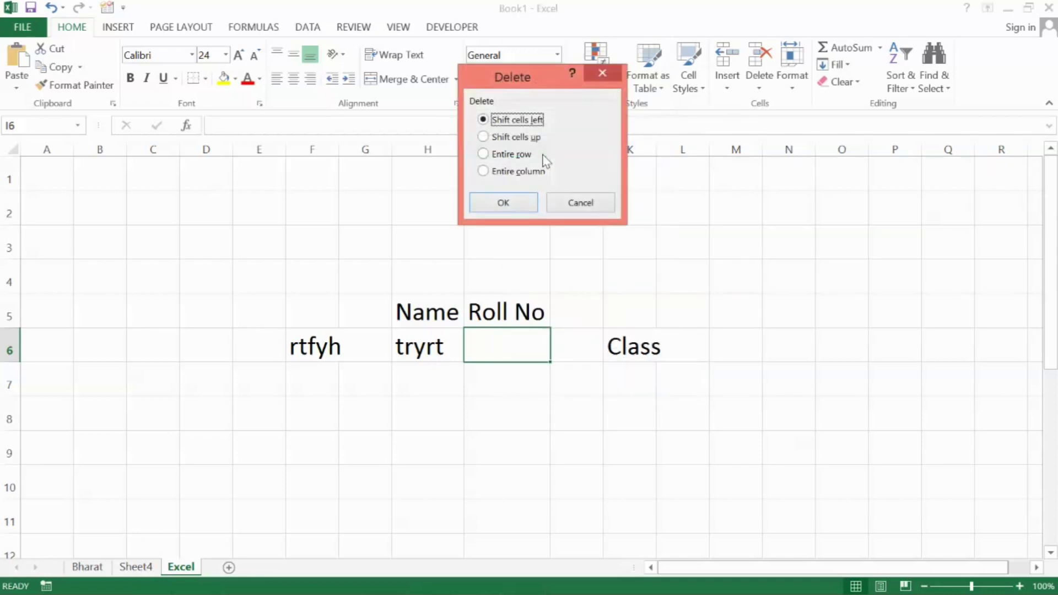
left_click(487, 153)
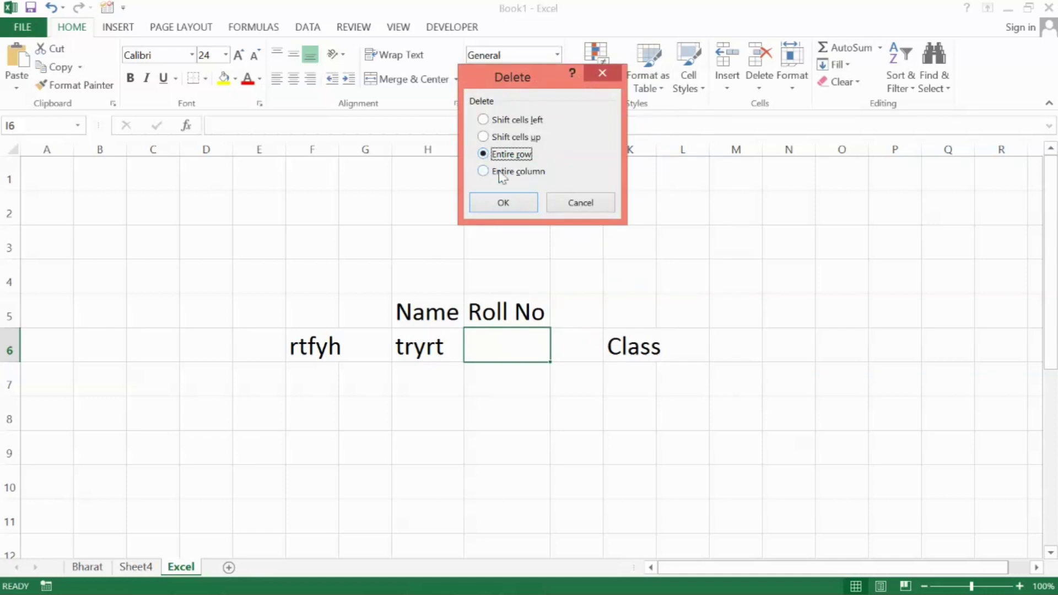
left_click(503, 203)
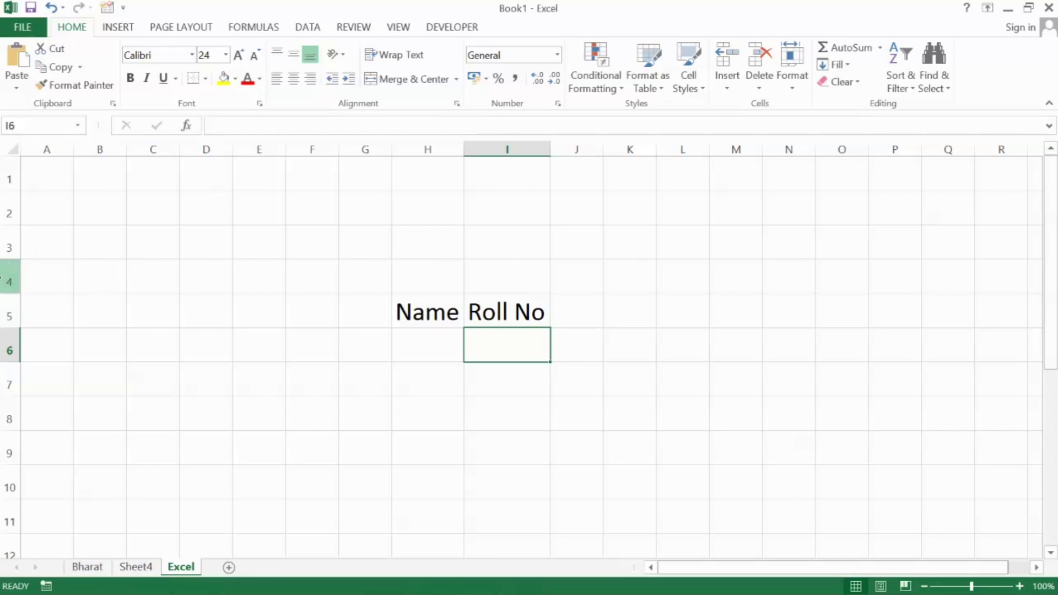
Step: Delete row 5 with the "Name" and "Roll No" headings, and deselect the row
left_click(8, 312)
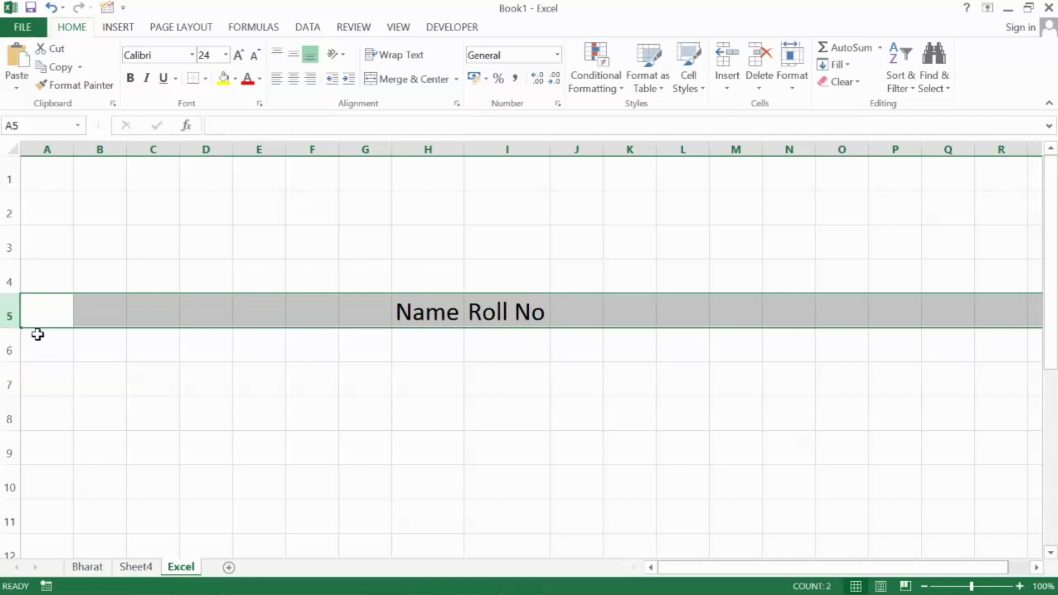
right_click(6, 311)
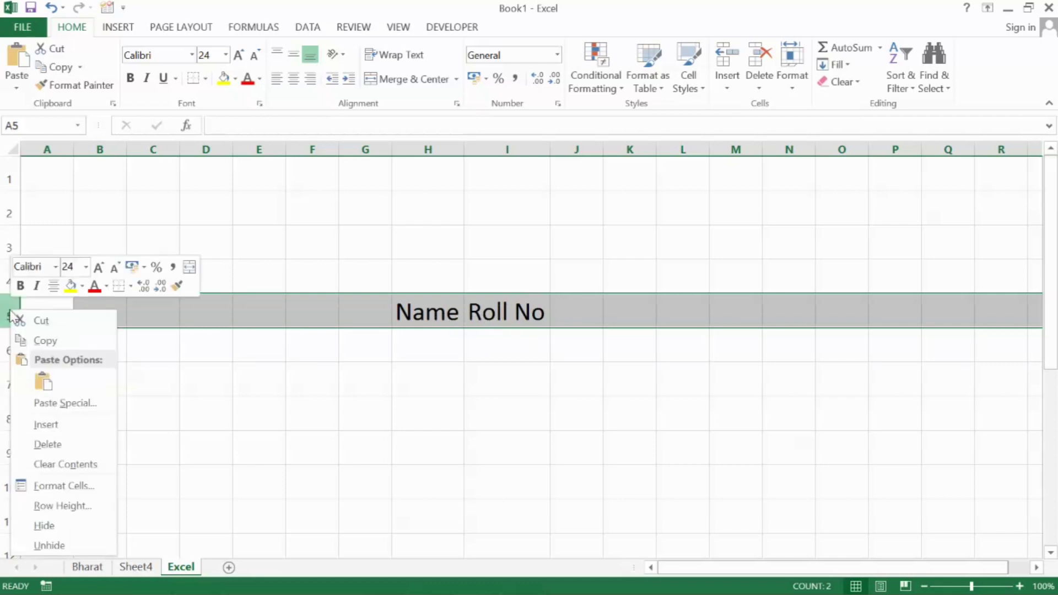
left_click(50, 444)
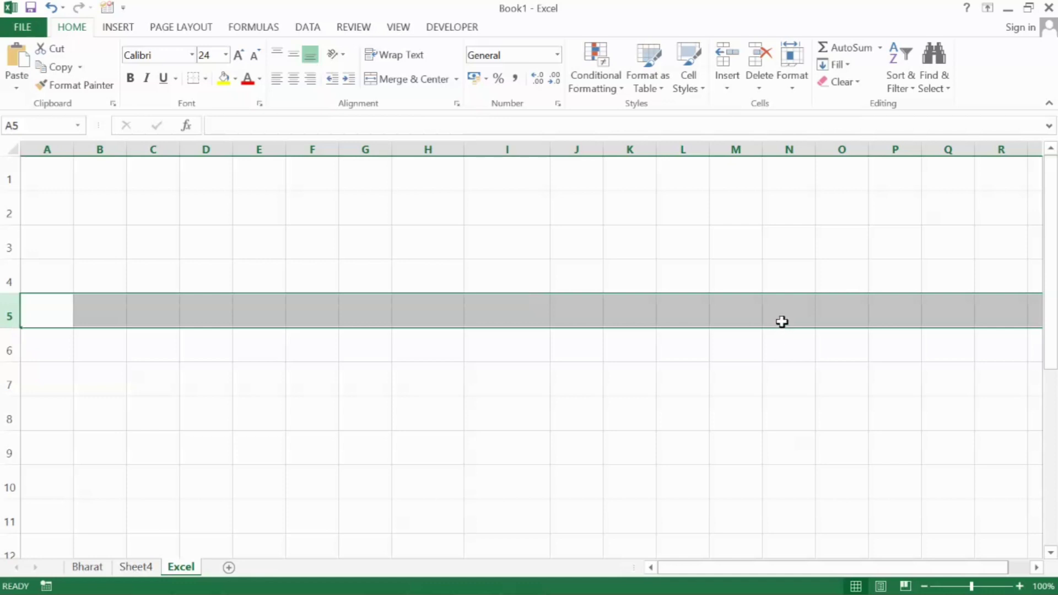
left_click(781, 350)
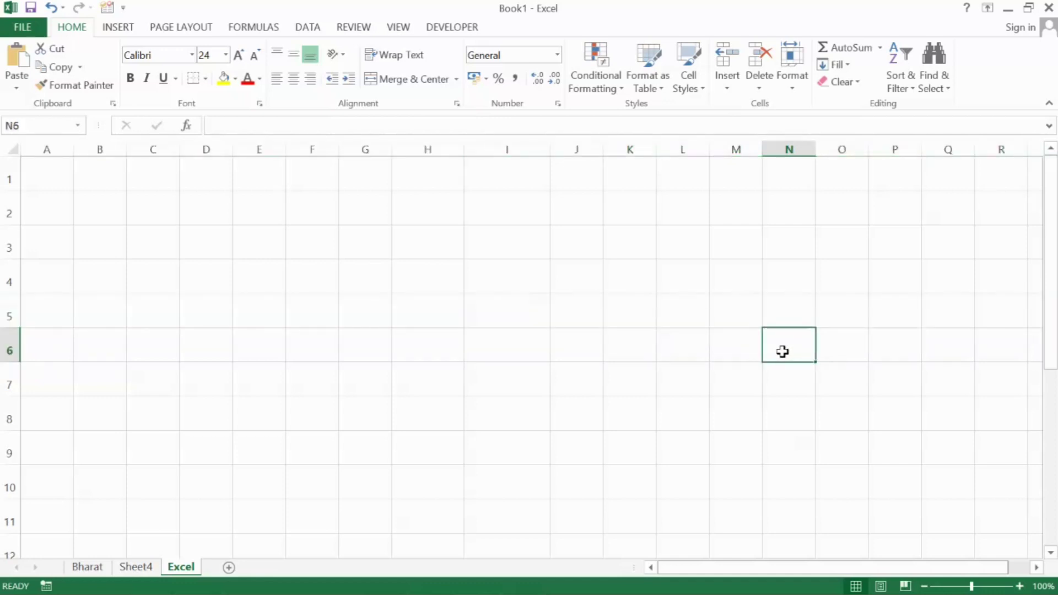
Step: Consult section 6.13.2 on resizing rows and columns in the Chapter 06 PDF, and return to the workbook
key("alt+Tab")
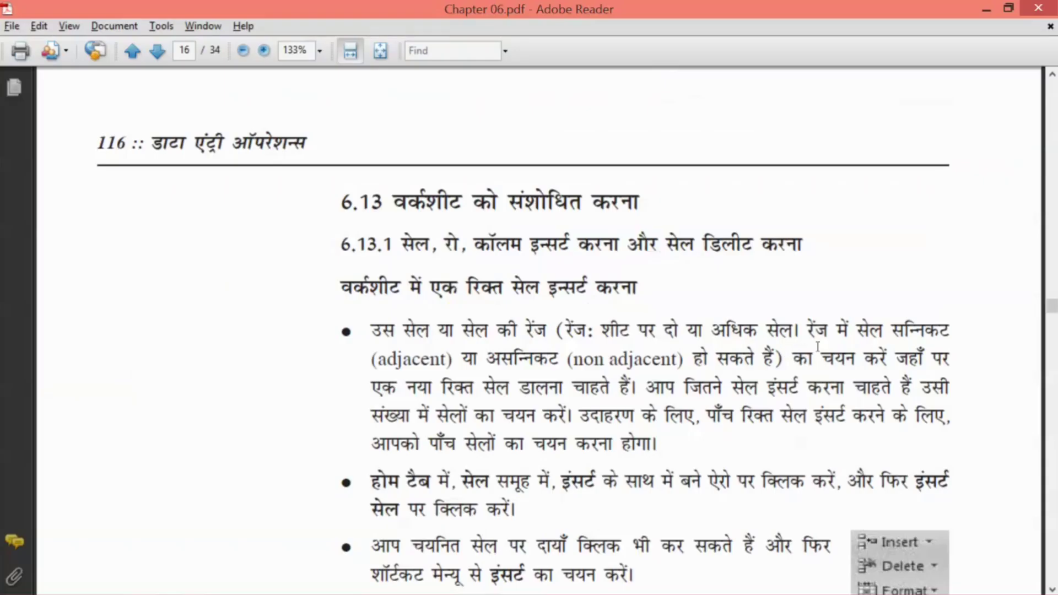
scroll(832, 341, "down", 5)
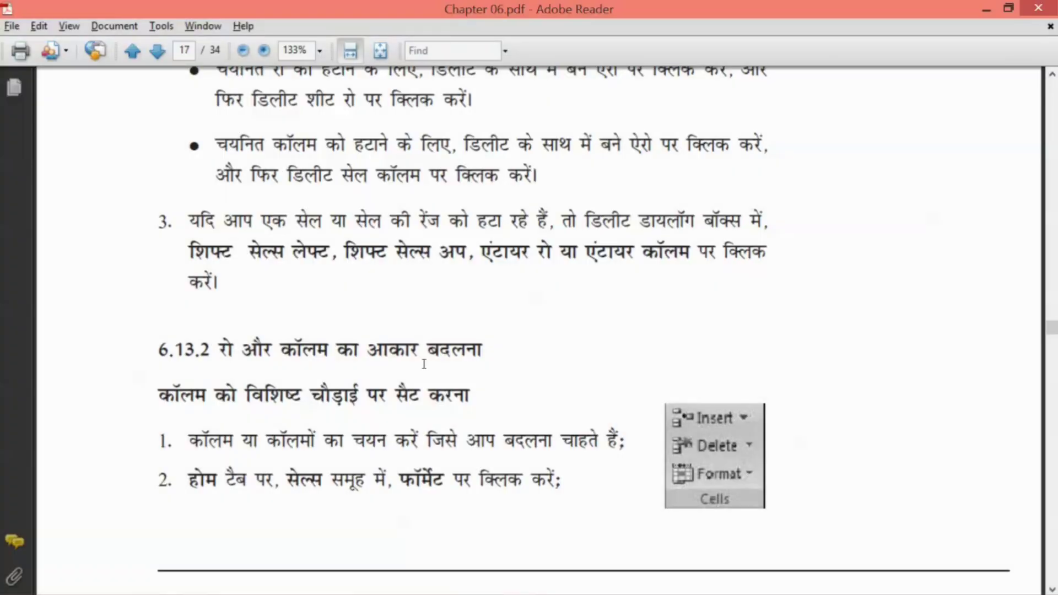
key("alt+Tab")
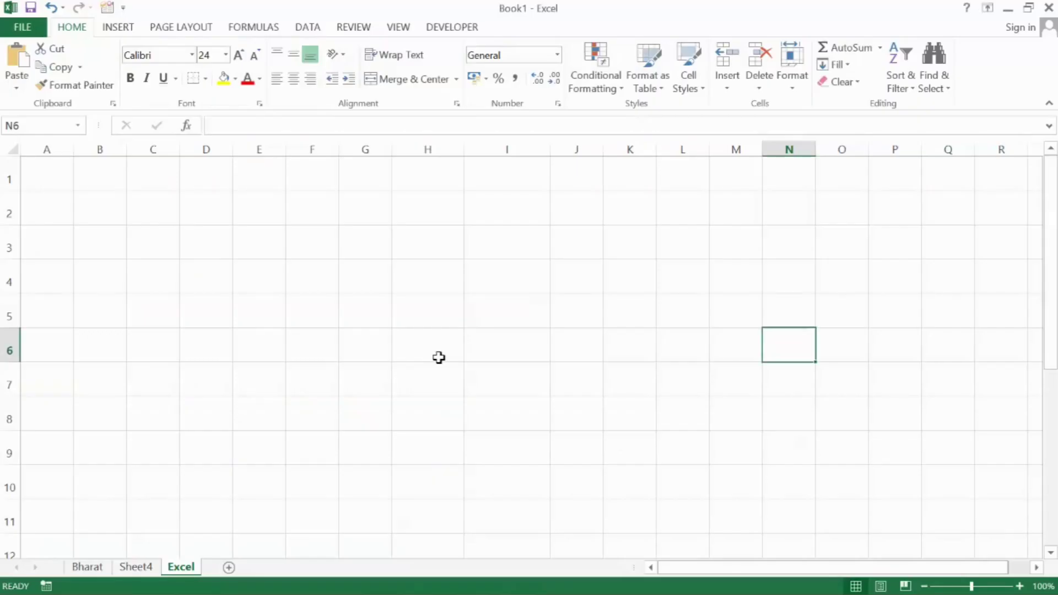
Step: Examine the row height and column width options with cell J3 selected, and read further in the Chapter 06 PDF
left_click(561, 234)
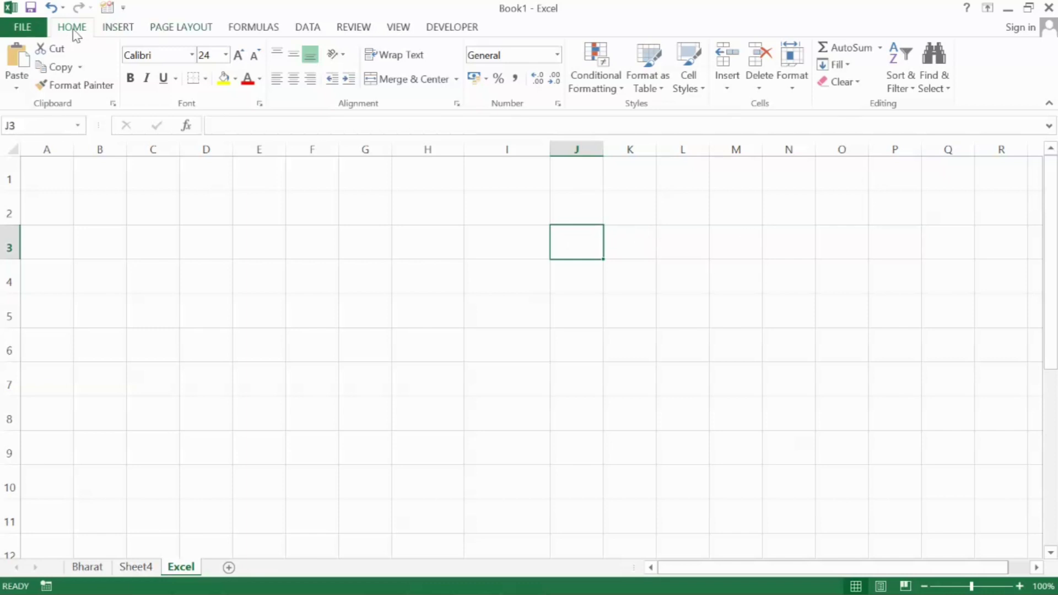
left_click(799, 93)
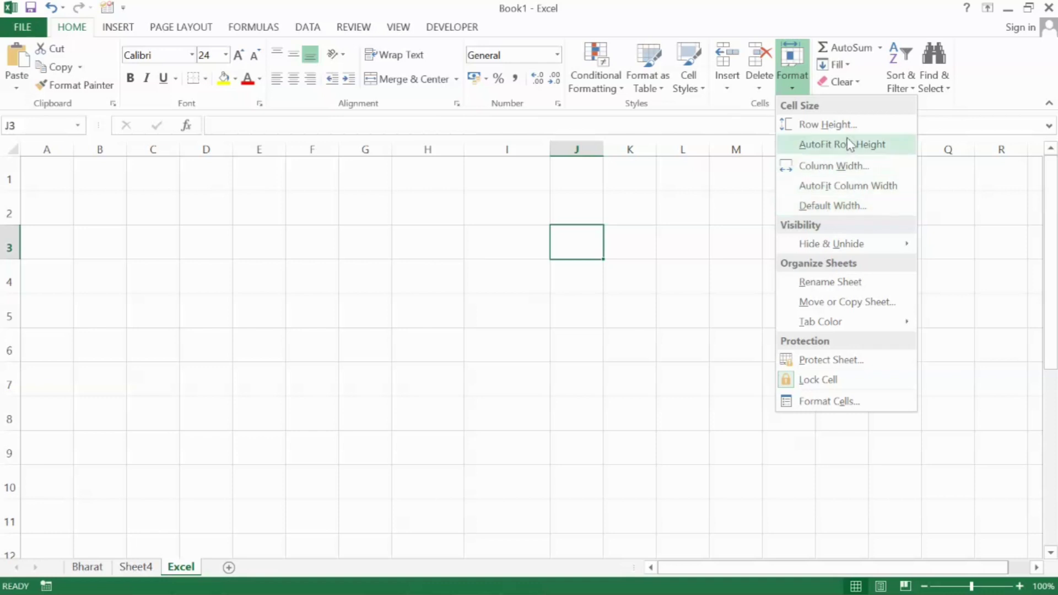
left_click(793, 91)
left_click(794, 91)
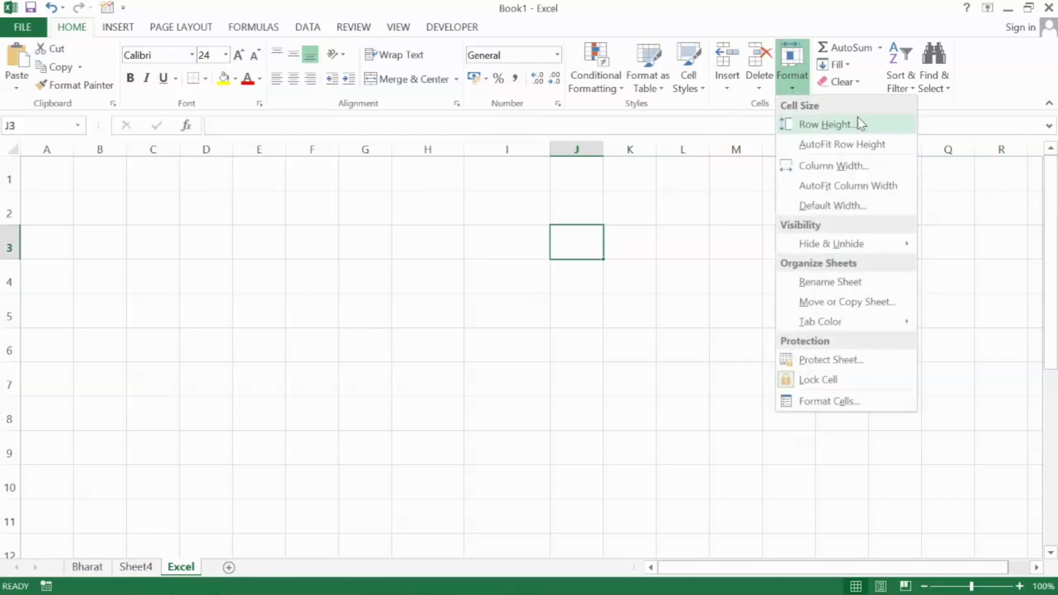
left_click(838, 185)
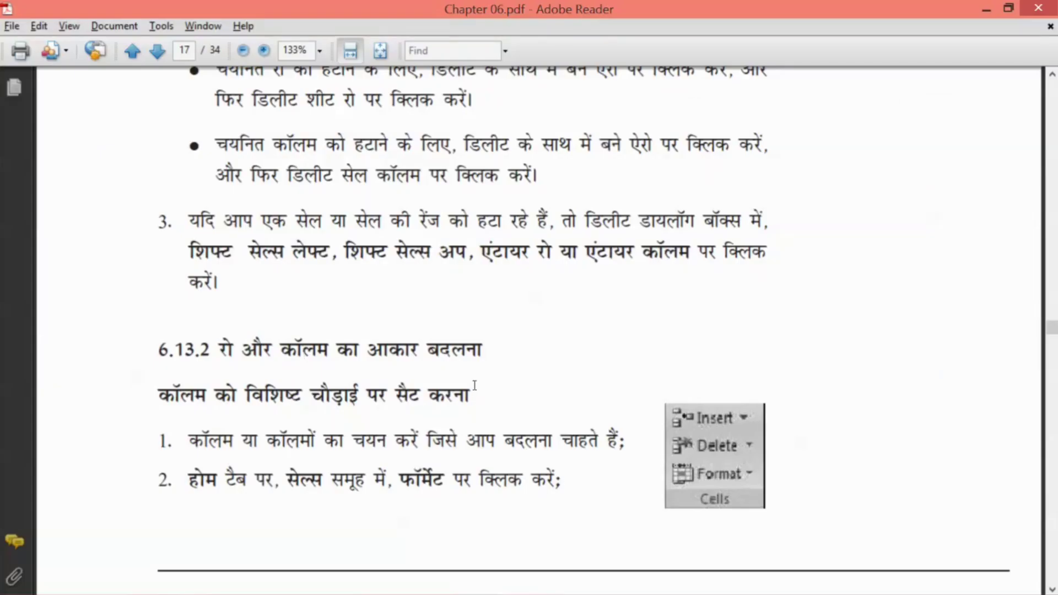
scroll(474, 385, "down", 15)
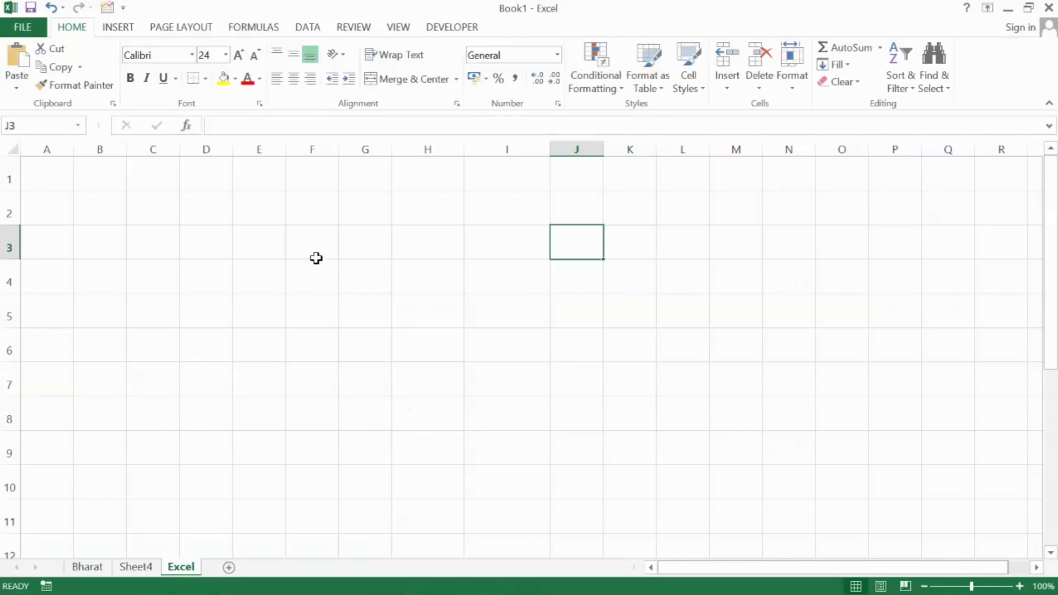
Step: Enter the values 10, 12 and 20 in cells F3, G3 and H3
left_click(313, 251)
type("10")
key("Tab")
type("12")
key("Tab")
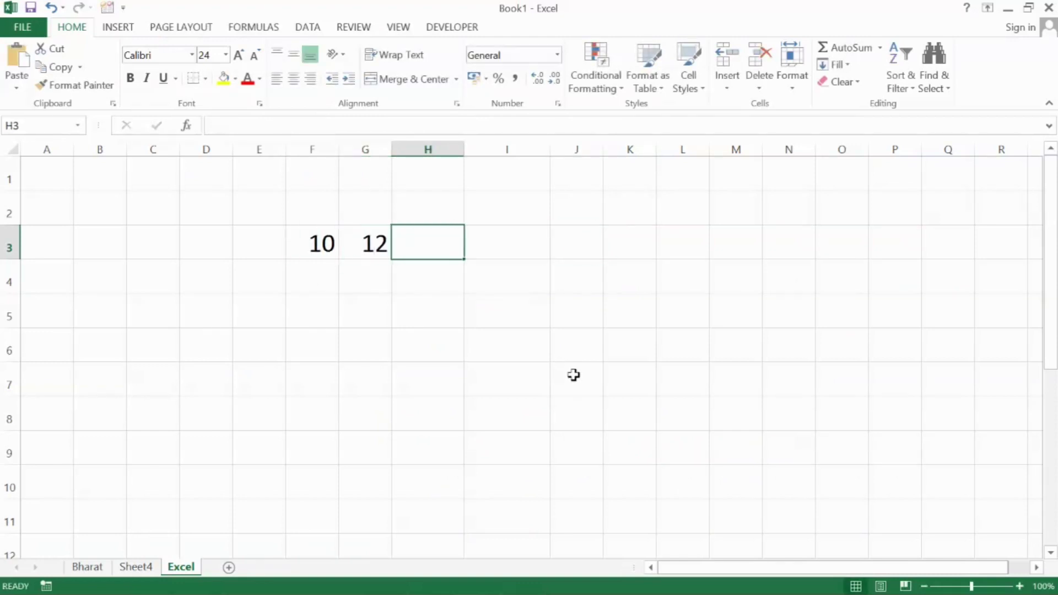
type("=")
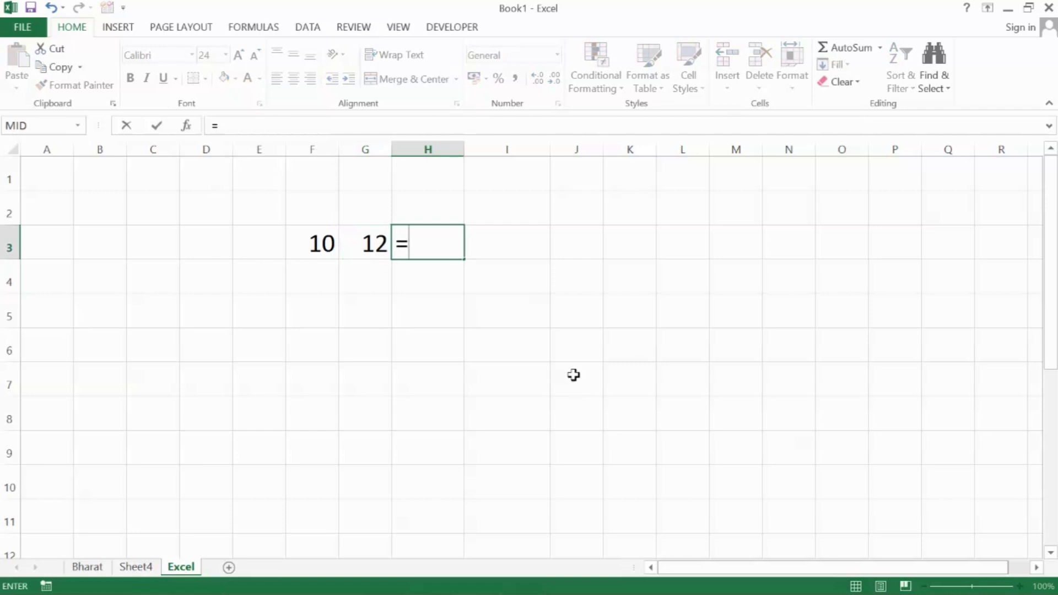
key("BackSpace")
type("20")
key("Tab")
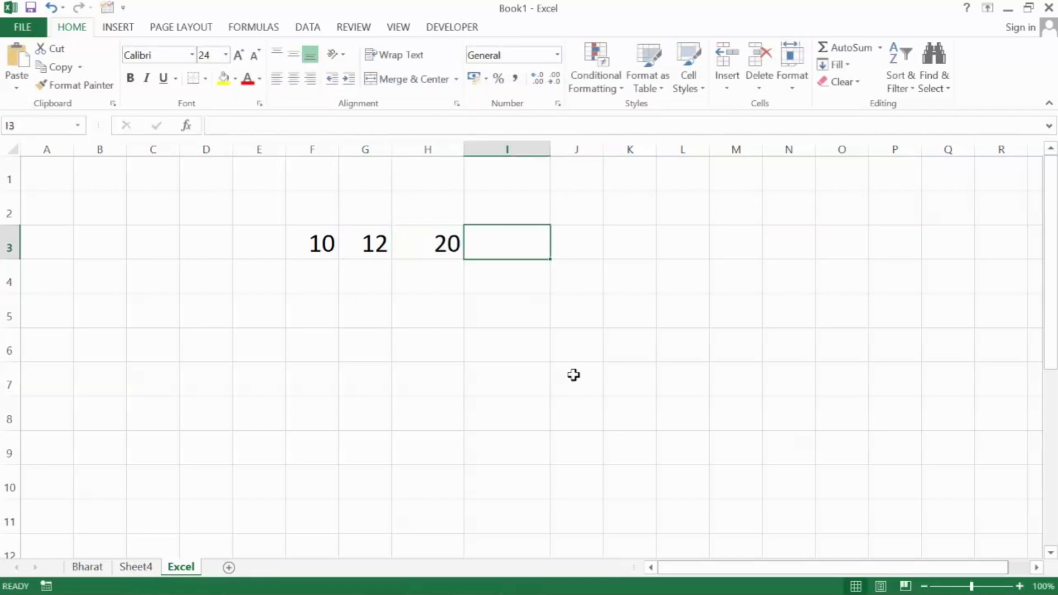
Step: Total the range F3:H3 in cell I3 with a SUM formula
type("=sum(")
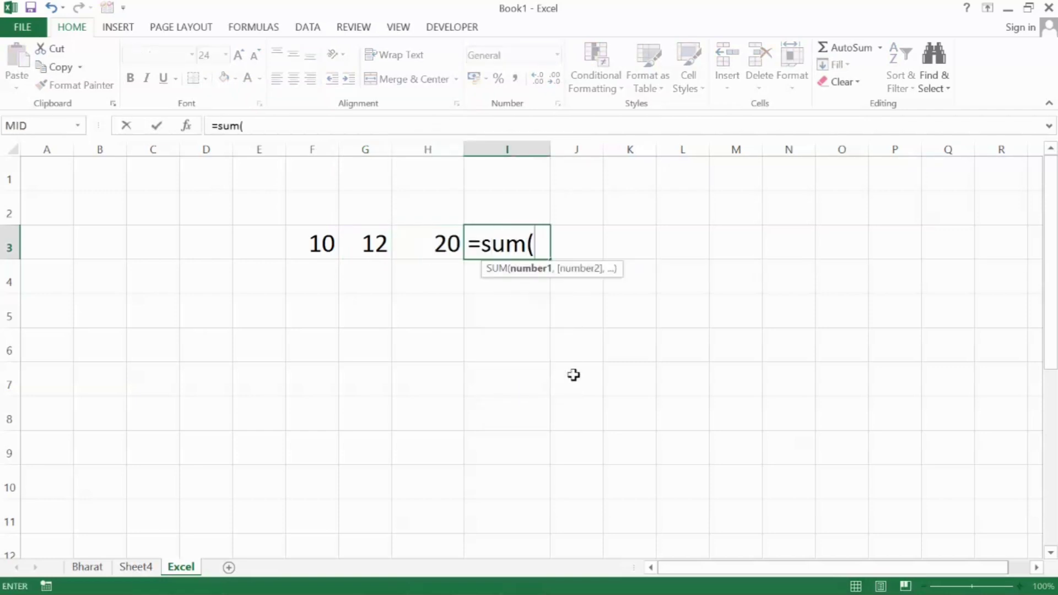
left_click(322, 245)
key("F8")
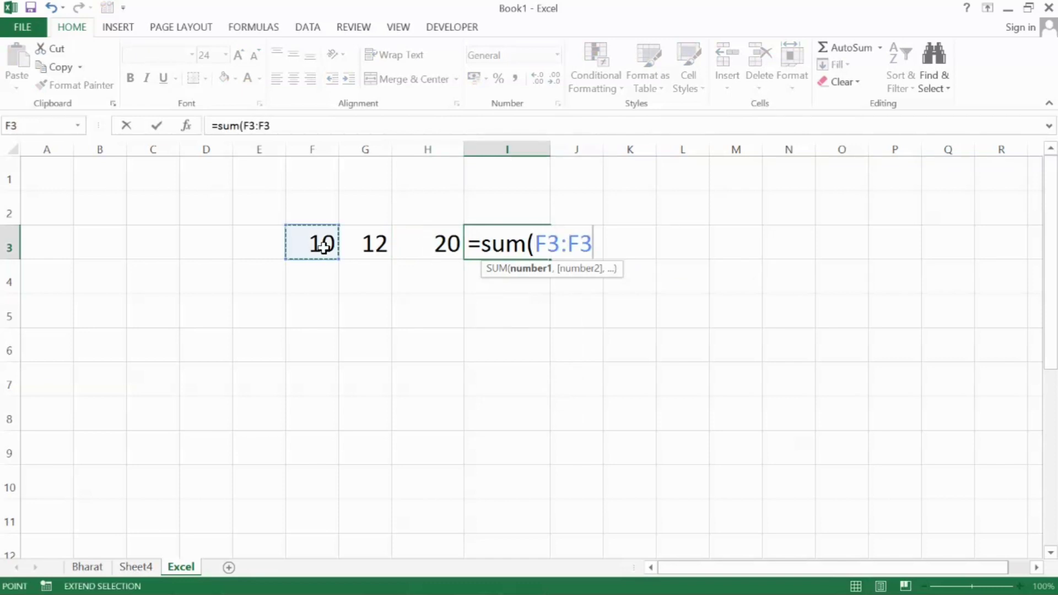
left_click(435, 243)
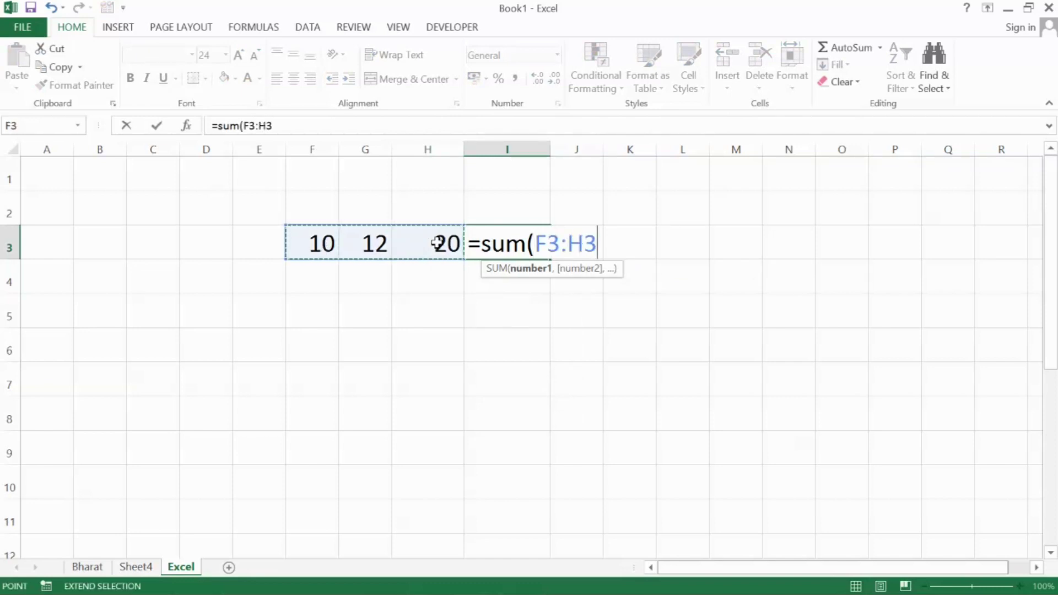
type(")")
key("Return")
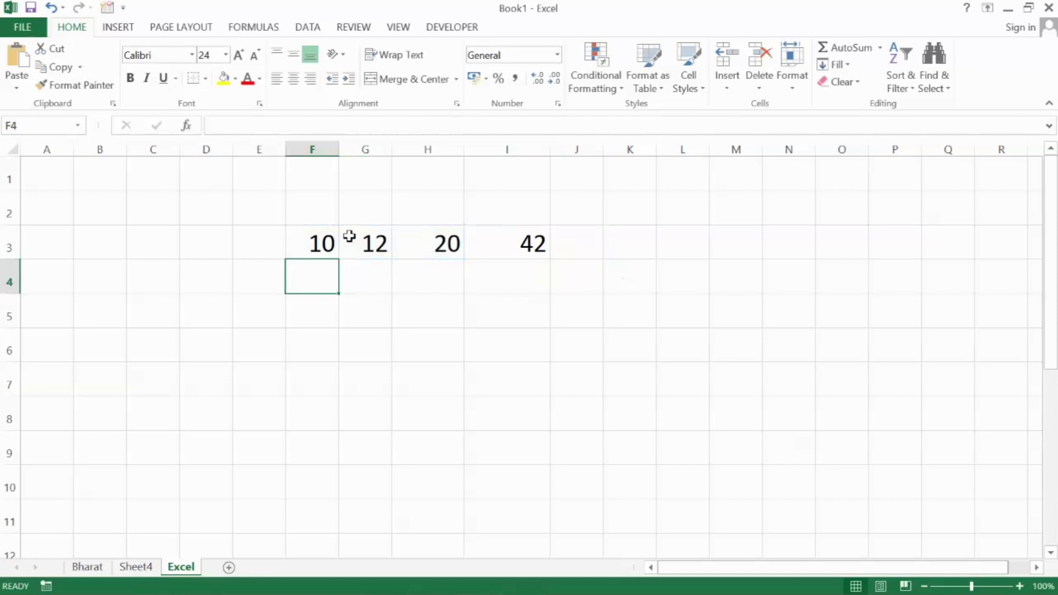
Step: Format the total in cell I3 with a yellow fill and red font color
left_click(309, 243)
left_click(357, 243)
left_click(429, 242)
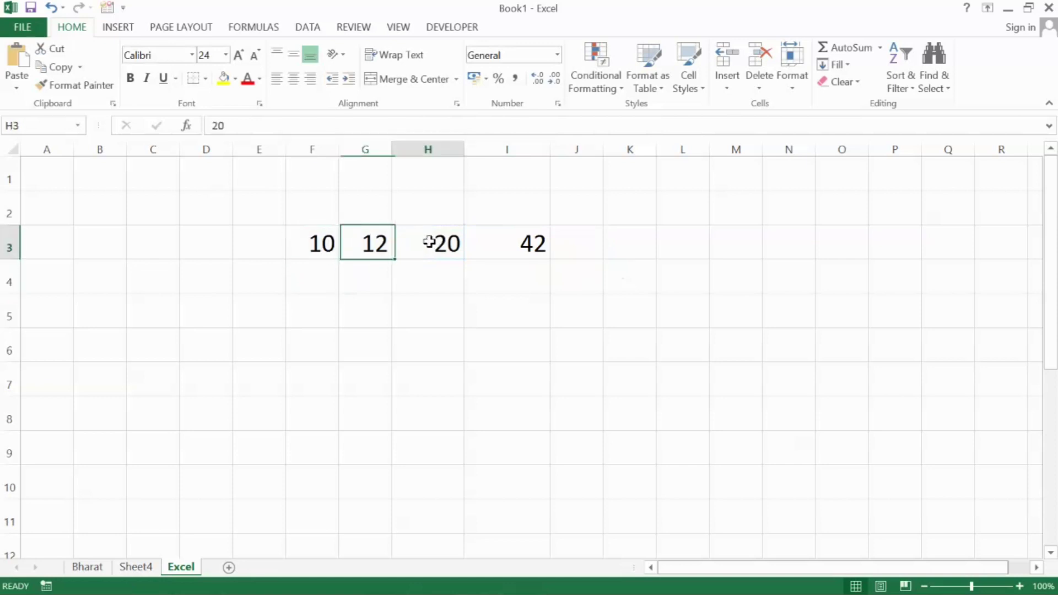
left_click(521, 248)
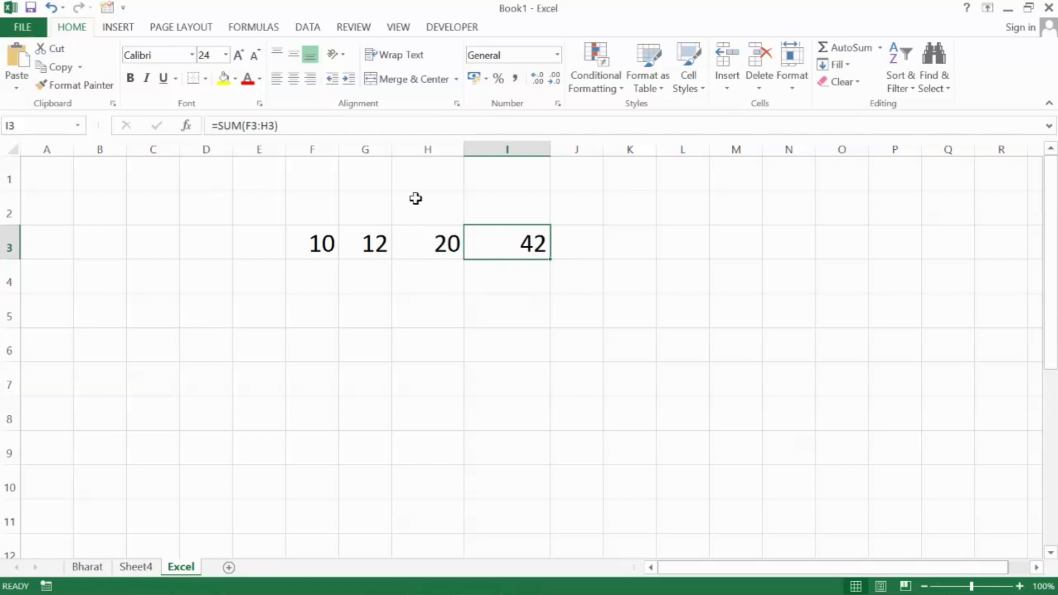
left_click(223, 78)
left_click(247, 78)
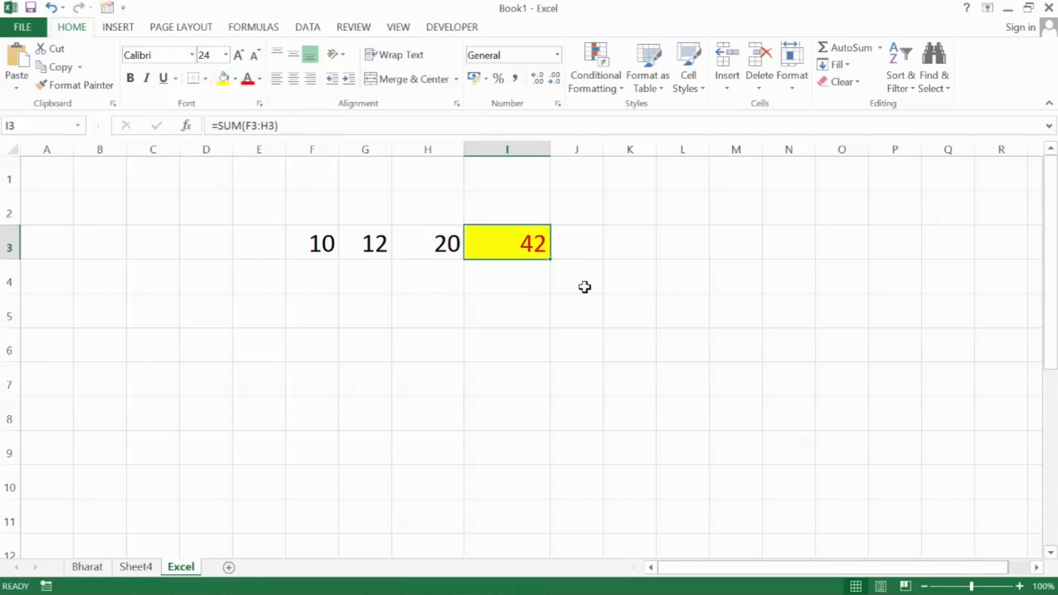
Step: Copy cell I3 and paste only its formula into cell L4 using Paste Special with the Formulas option
left_click(543, 301)
left_click(518, 257)
key("ctrl+c")
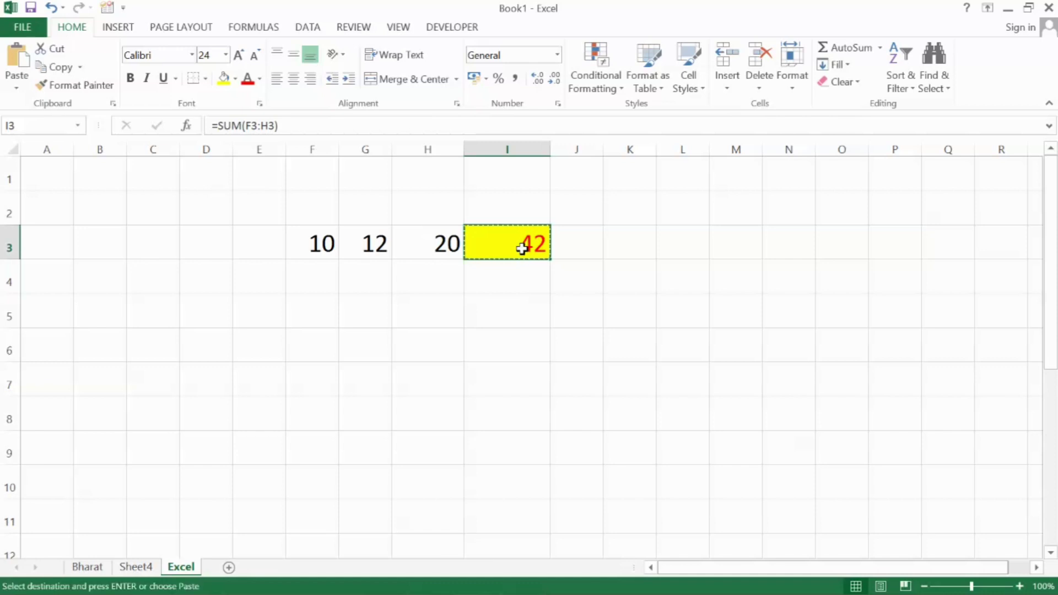
left_click(681, 275)
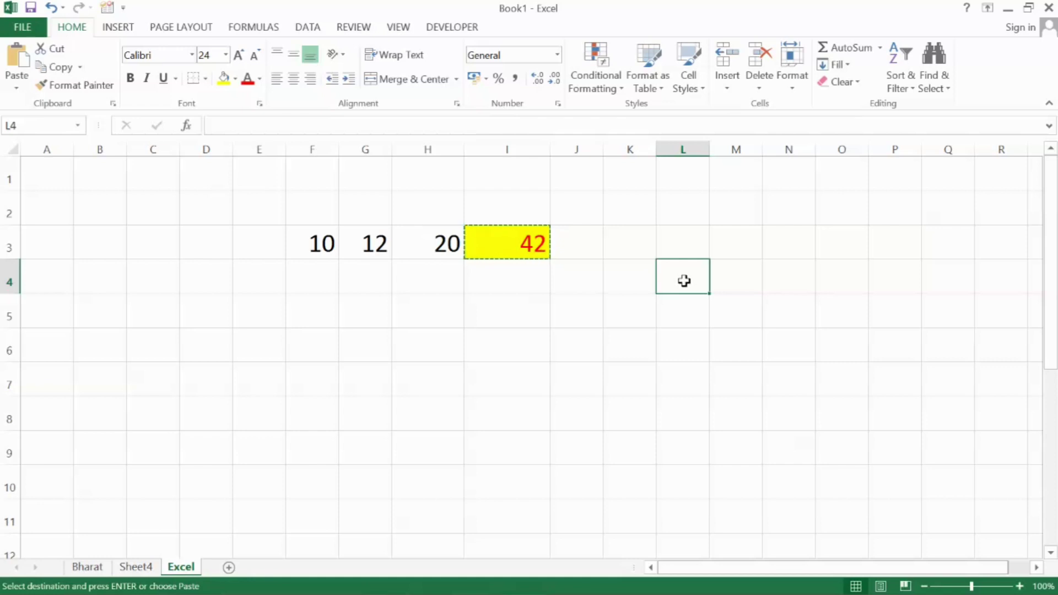
key("ctrl+alt+v")
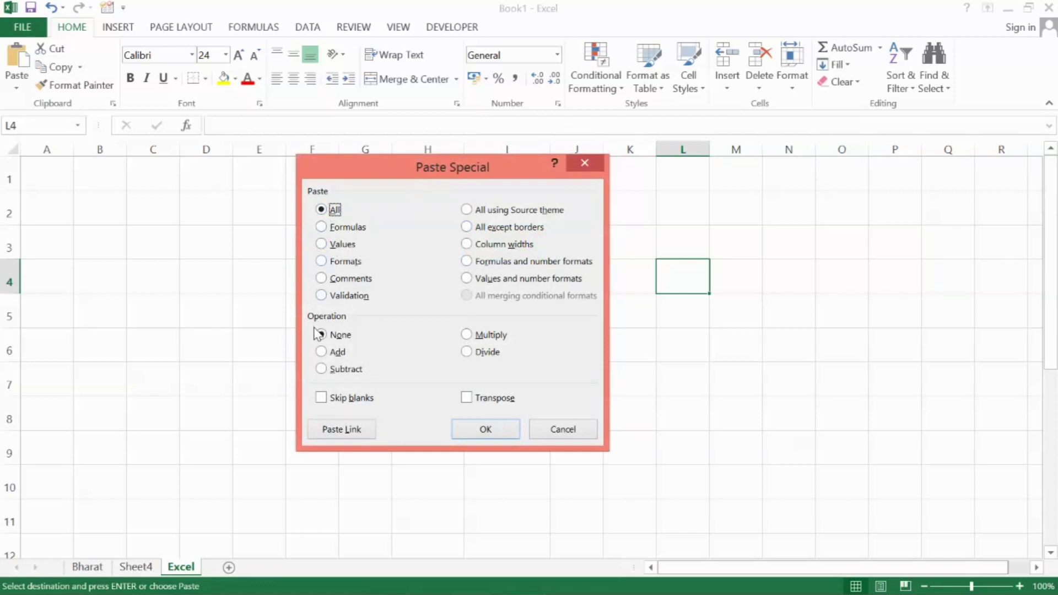
left_click(321, 227)
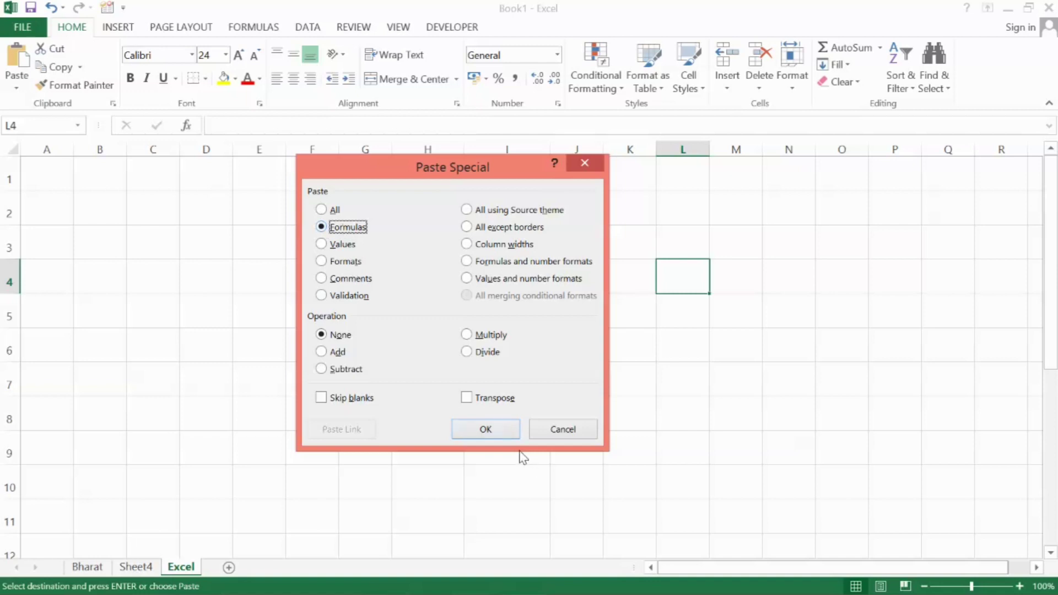
left_click(481, 427)
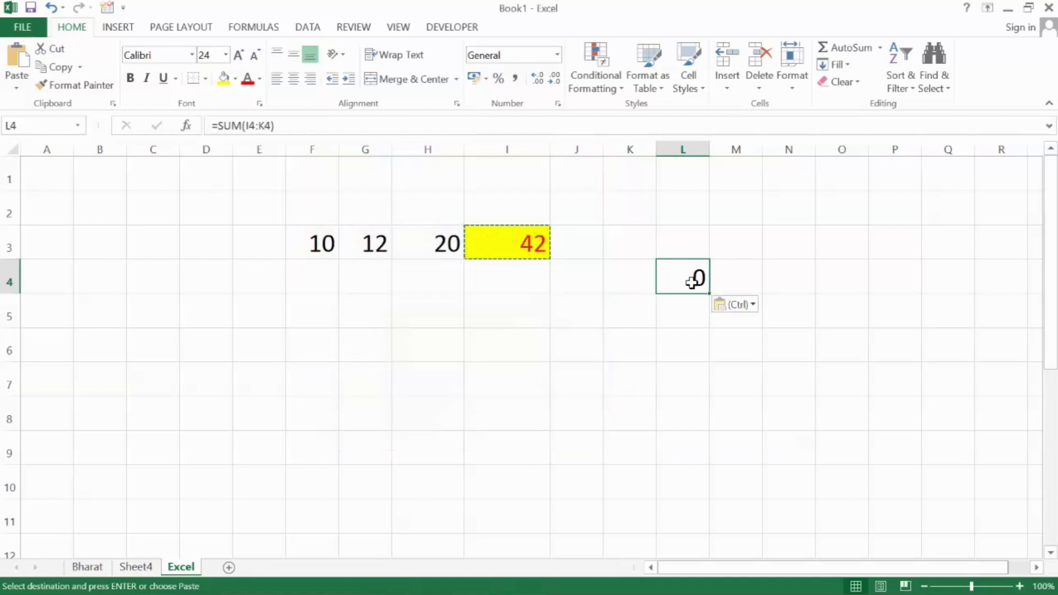
Step: Inspect the pasted formula in cell L4 and its referenced cells, leaving the formula unedited
left_click(682, 316)
left_click(691, 284)
key("Escape")
double_click(697, 277)
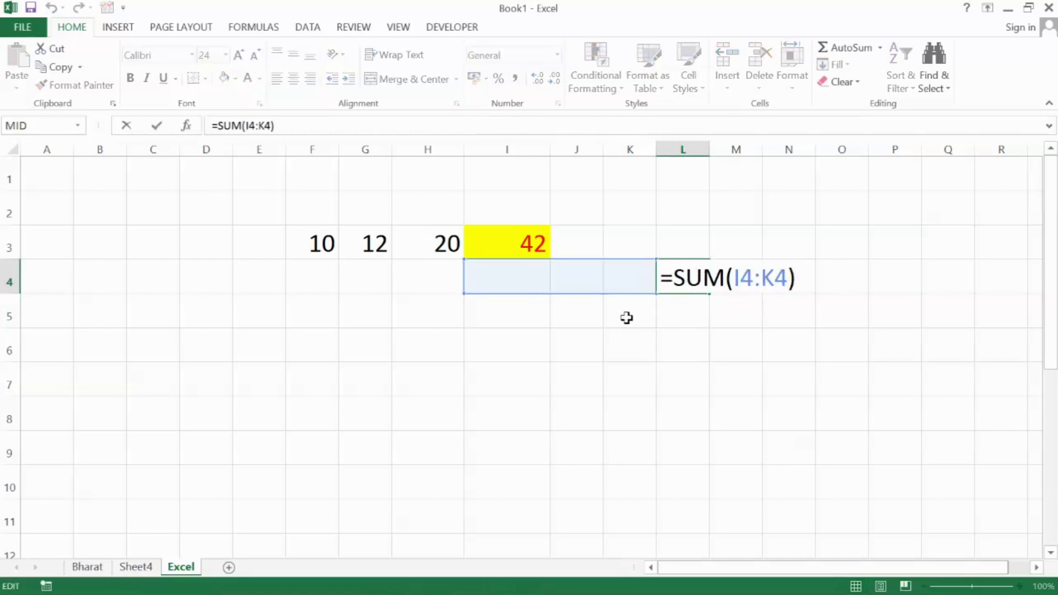
key("Escape")
Step: Copy the formatted total in cell I3 and select cell I6 as the paste destination
left_click(504, 242)
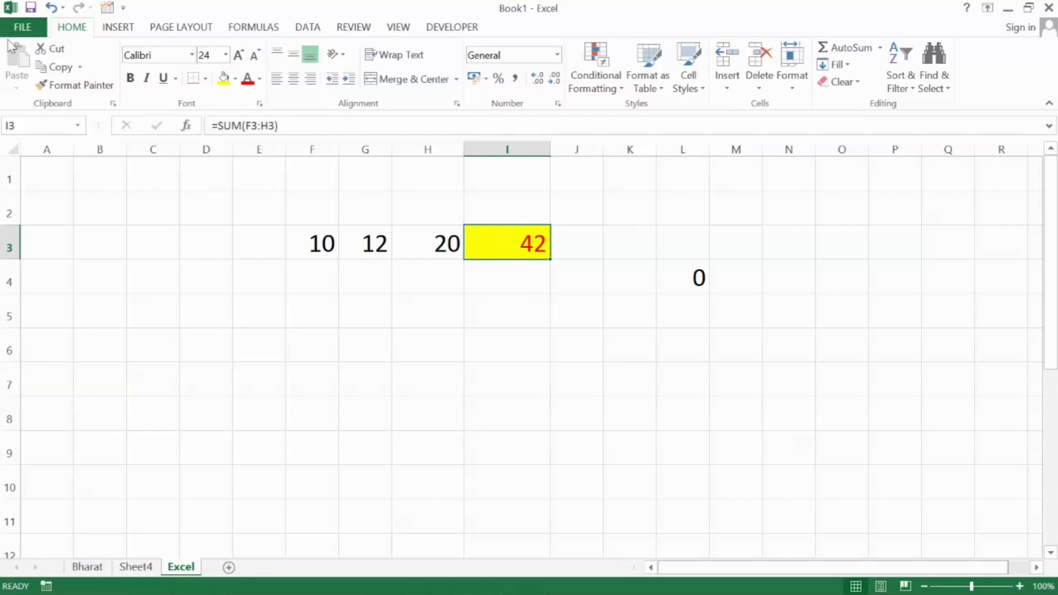
left_click(61, 69)
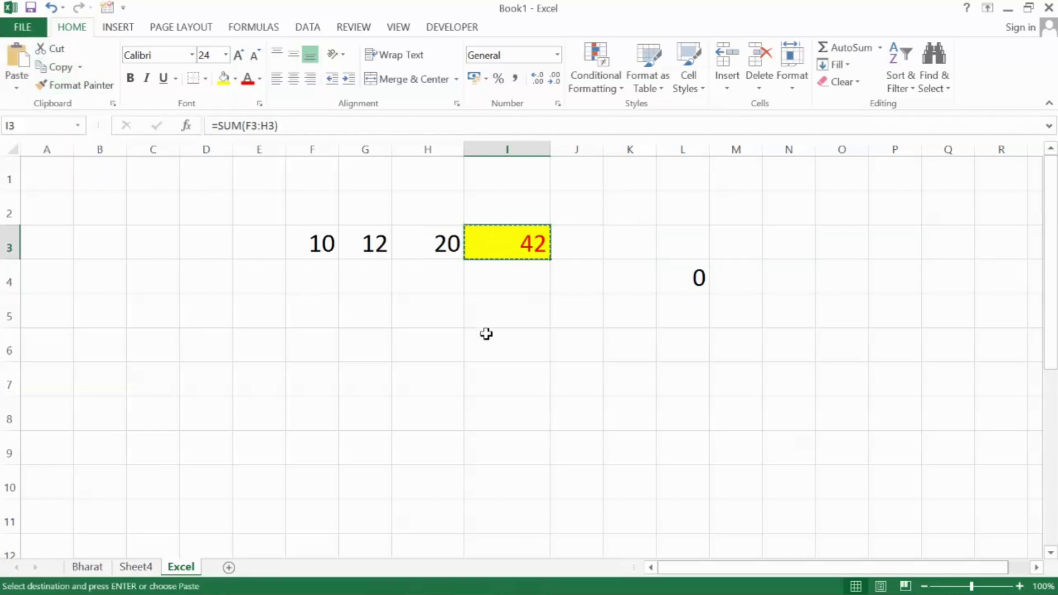
left_click(535, 346)
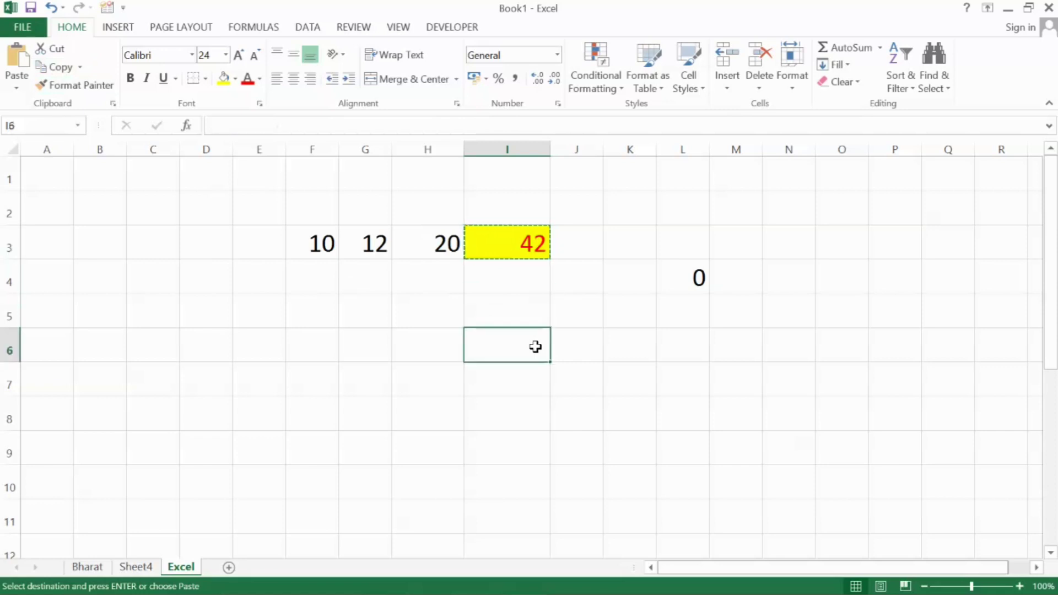